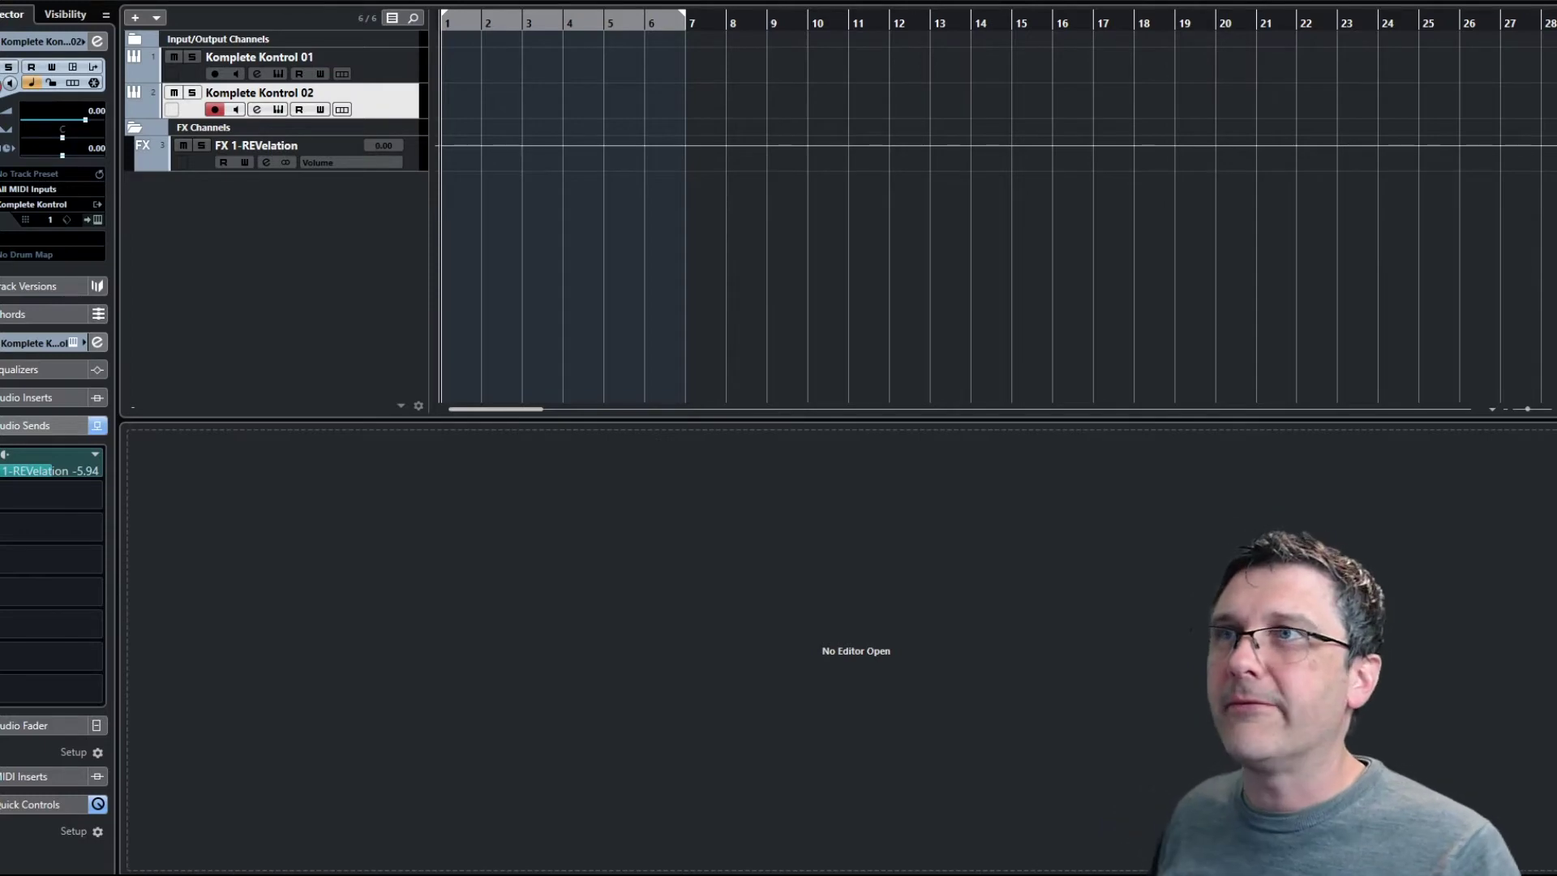
# Step: Record the first MIDI part on the Komplete Kontrol 02 track from bar 1 to bar 7
pyautogui.press('KP_Multiply')
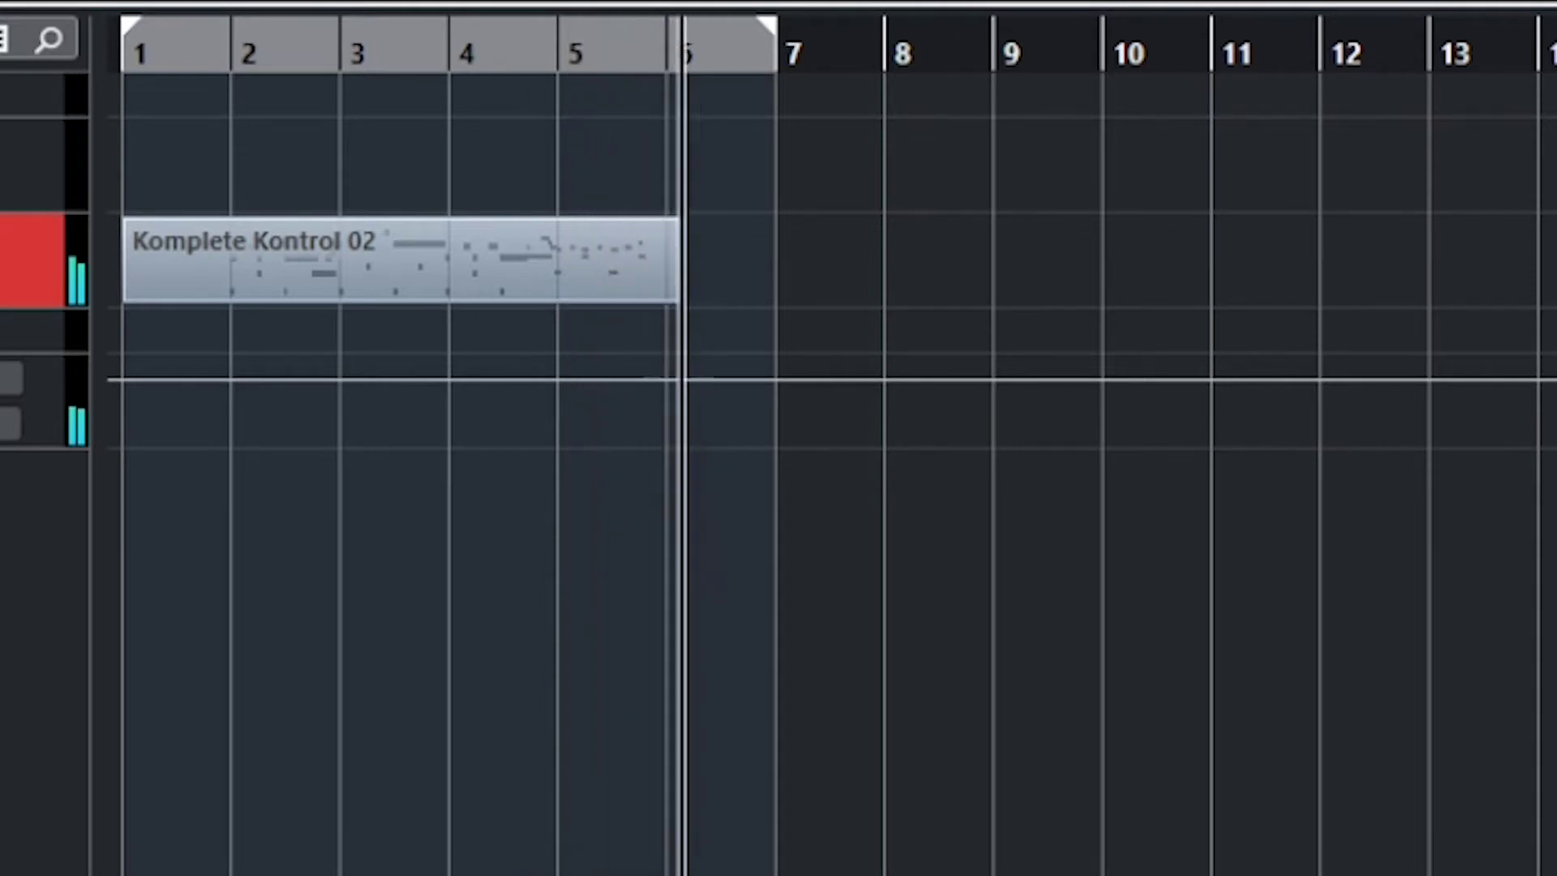
pyautogui.press('space')
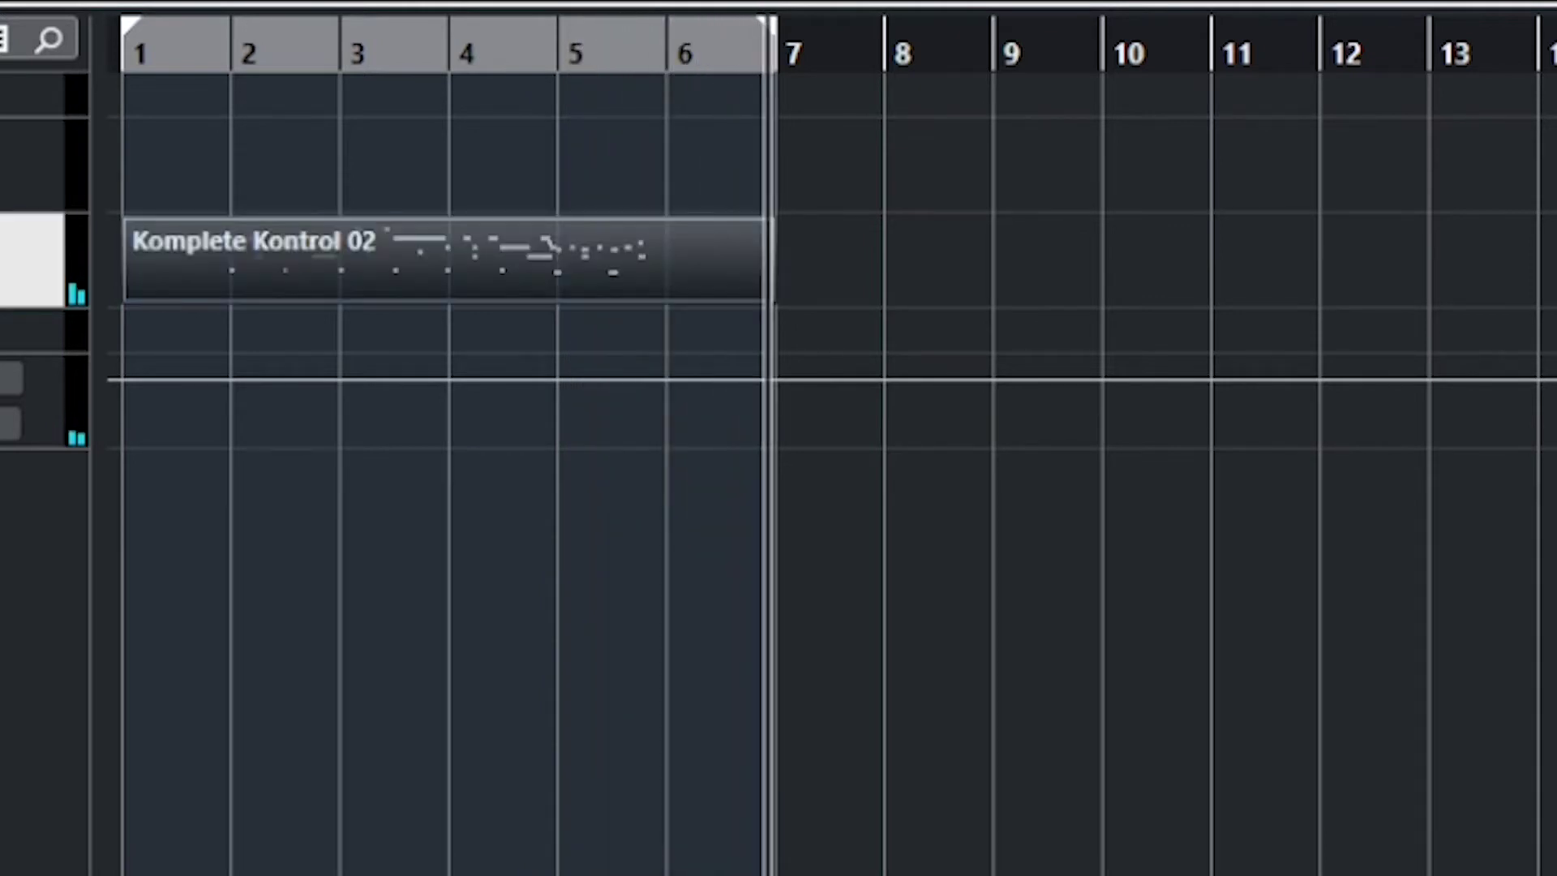
# Step: Duplicate the Komplete Kontrol 02 track twice and delete the copied MIDI parts from both duplicates
pyautogui.rightClick(3, 288)
pyautogui.click(94, 428)
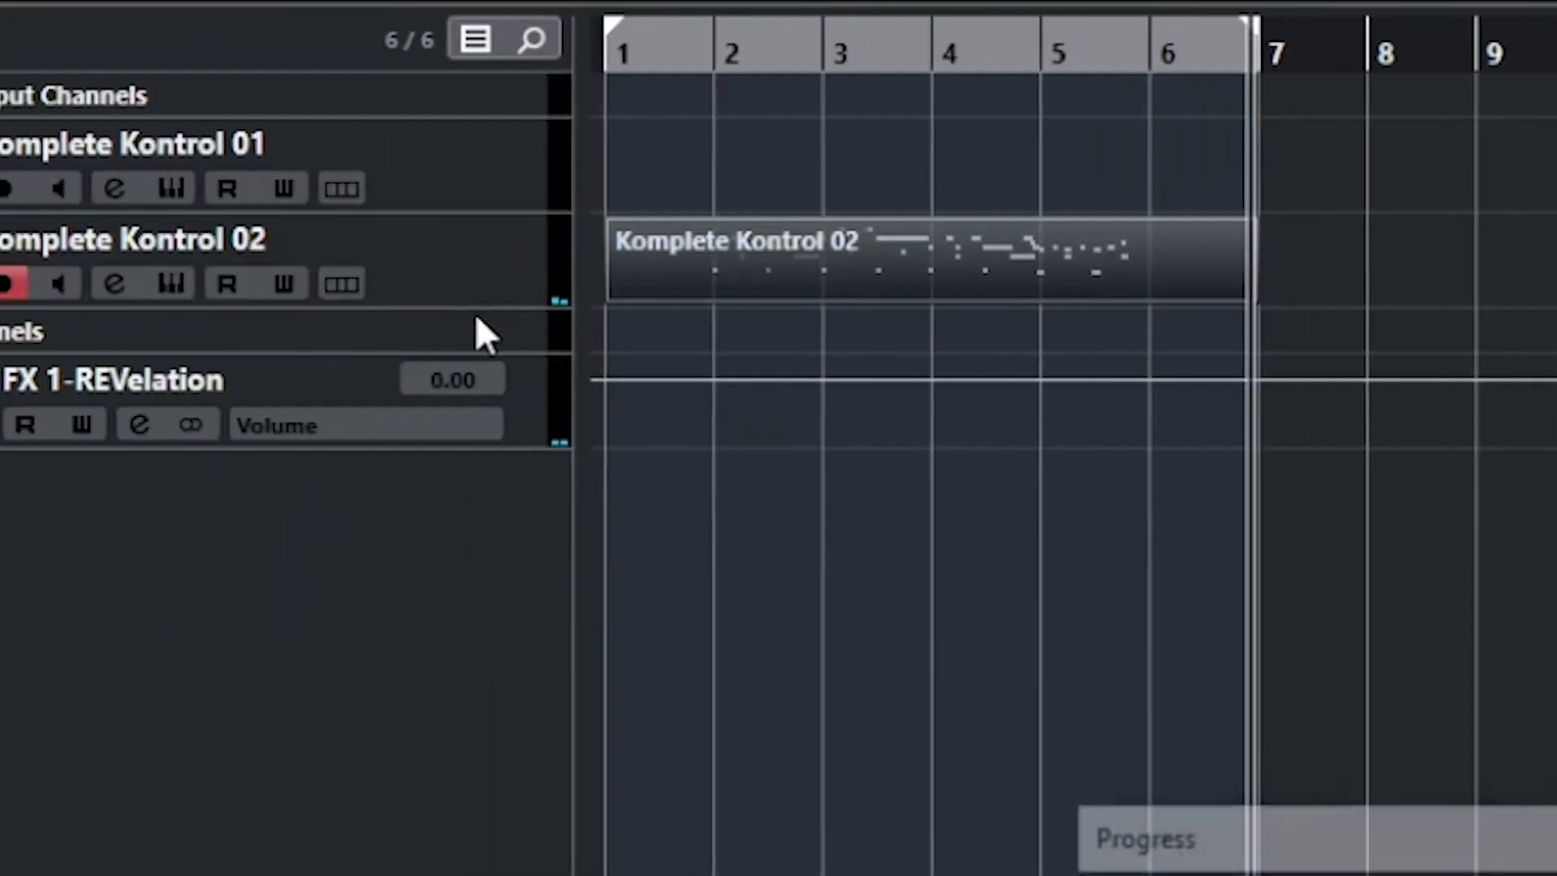
pyautogui.rightClick(717, 341)
pyautogui.click(817, 477)
pyautogui.moveTo(1552, 620); pyautogui.dragTo(1421, 383)
pyautogui.press('Delete')
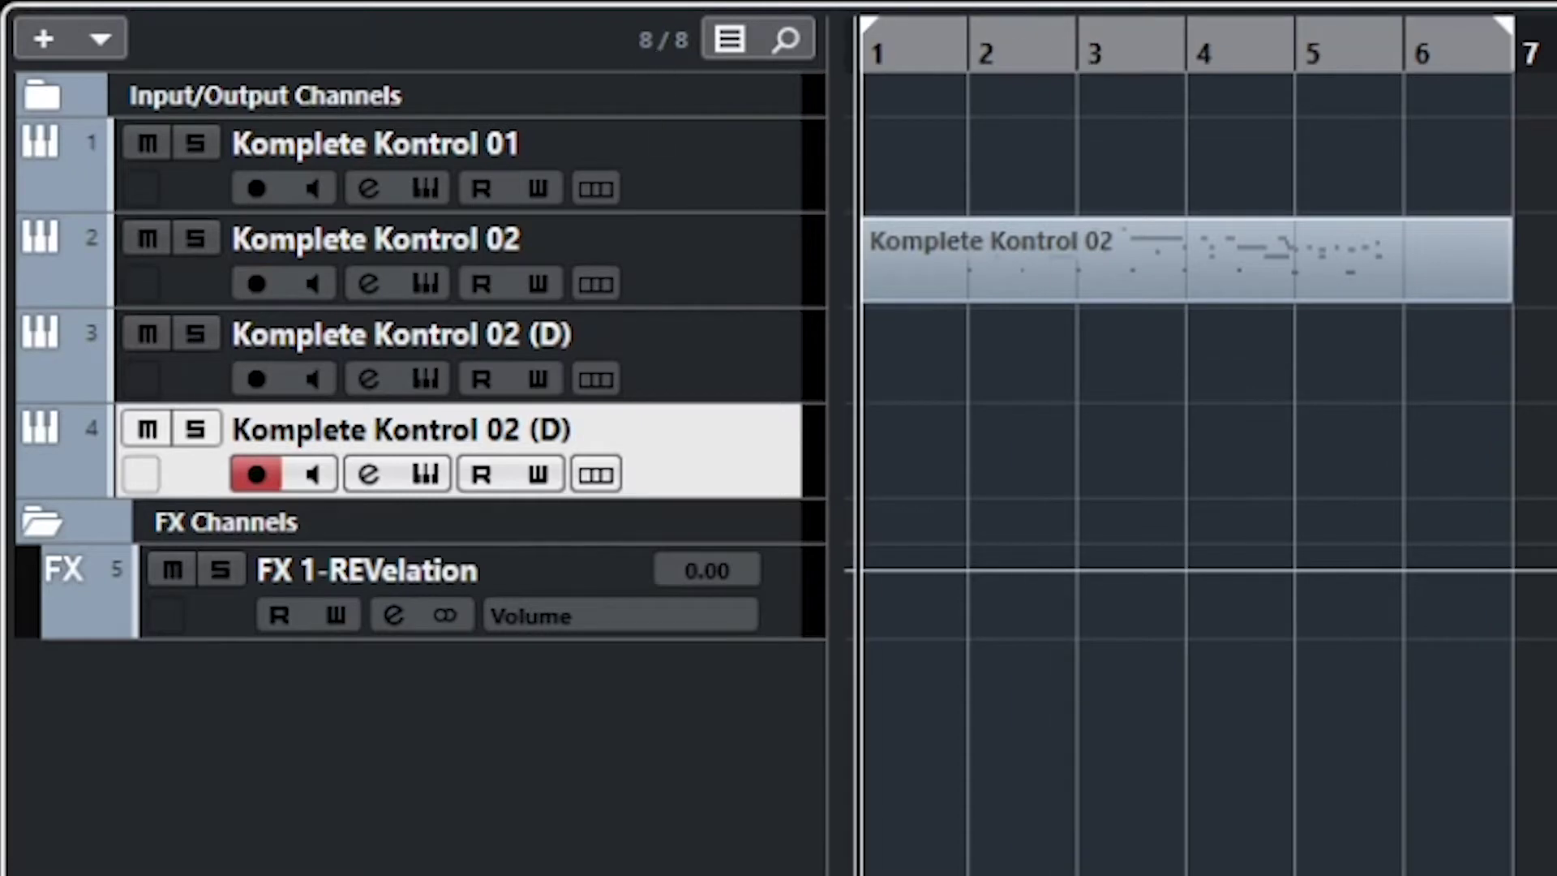
# Step: Mute the original Komplete Kontrol 02 track and record a second MIDI part from bar 1 on the first duplicate track
pyautogui.click(145, 235)
pyautogui.click(775, 340)
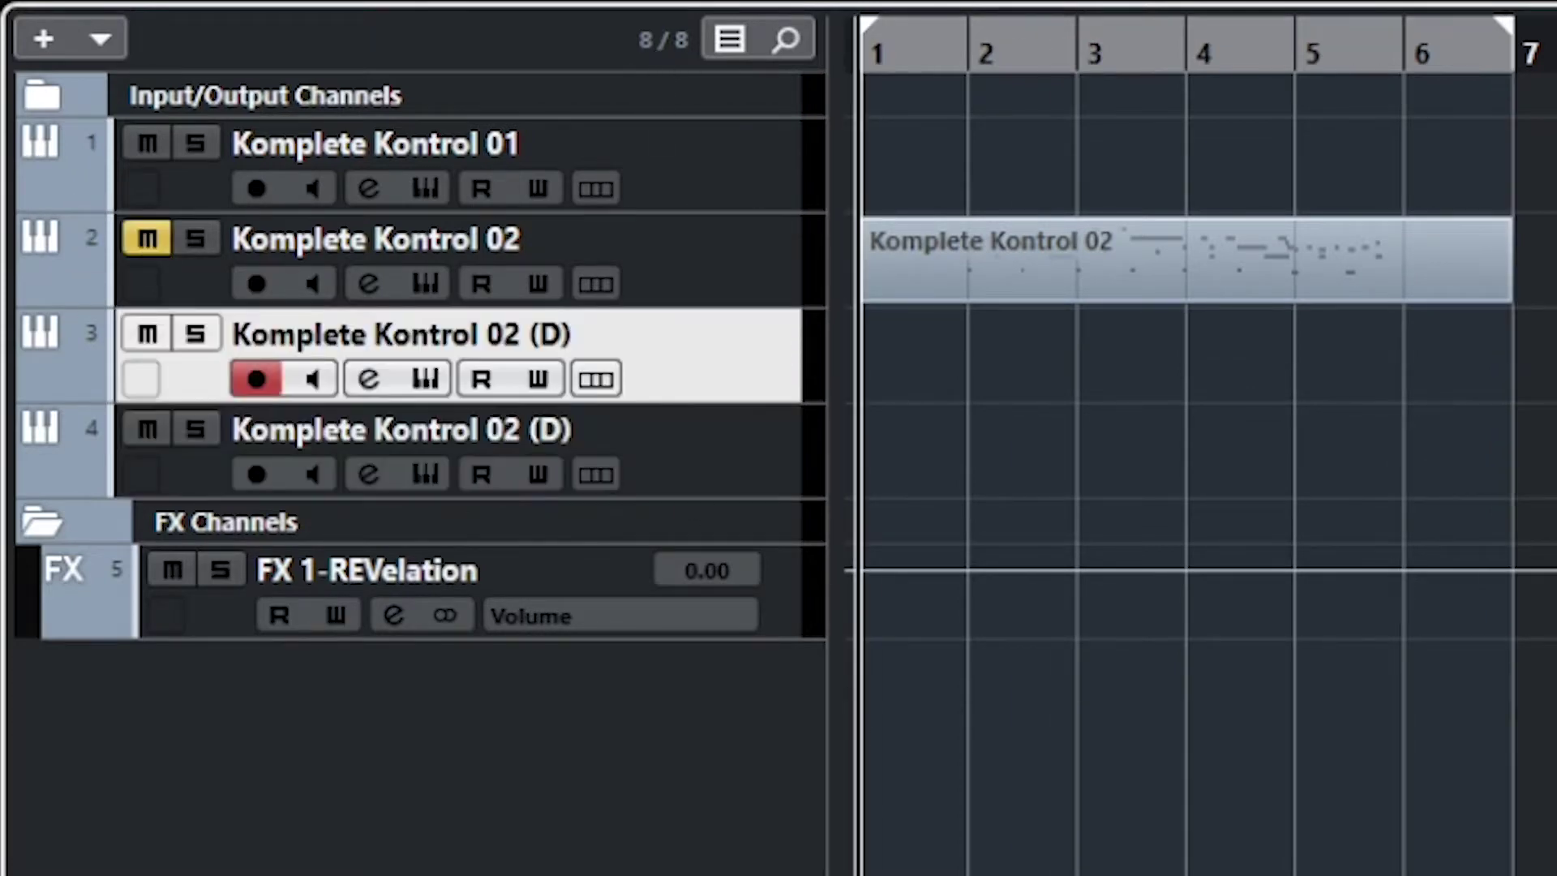
pyautogui.press('KP_Multiply')
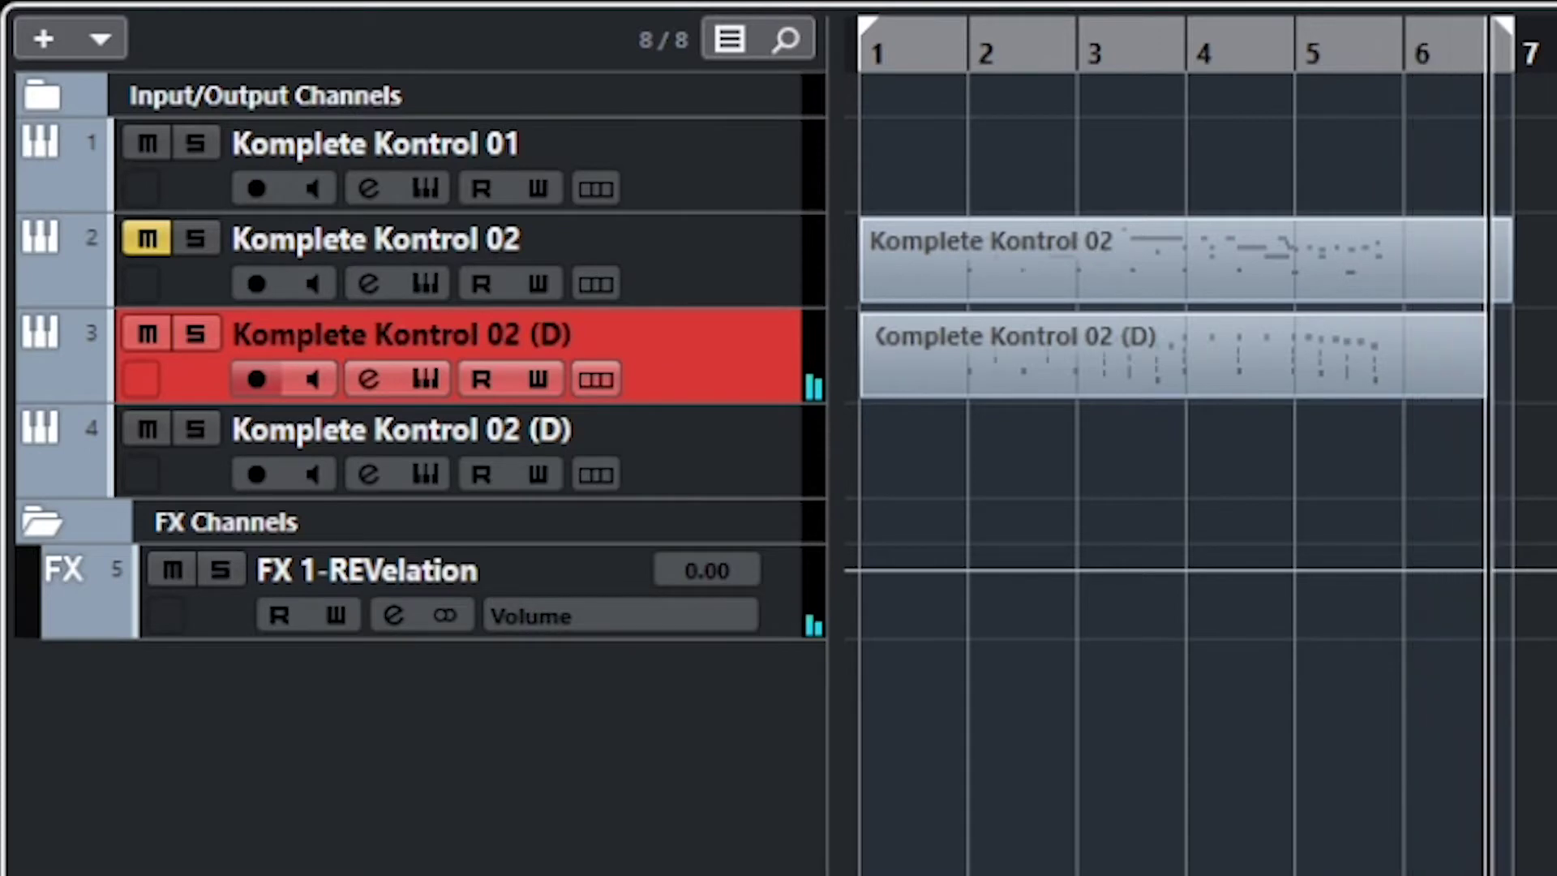
pyautogui.press('space')
# Step: Mute the first duplicate track and record a third MIDI part from bar 1 on the second duplicate track
pyautogui.click(766, 462)
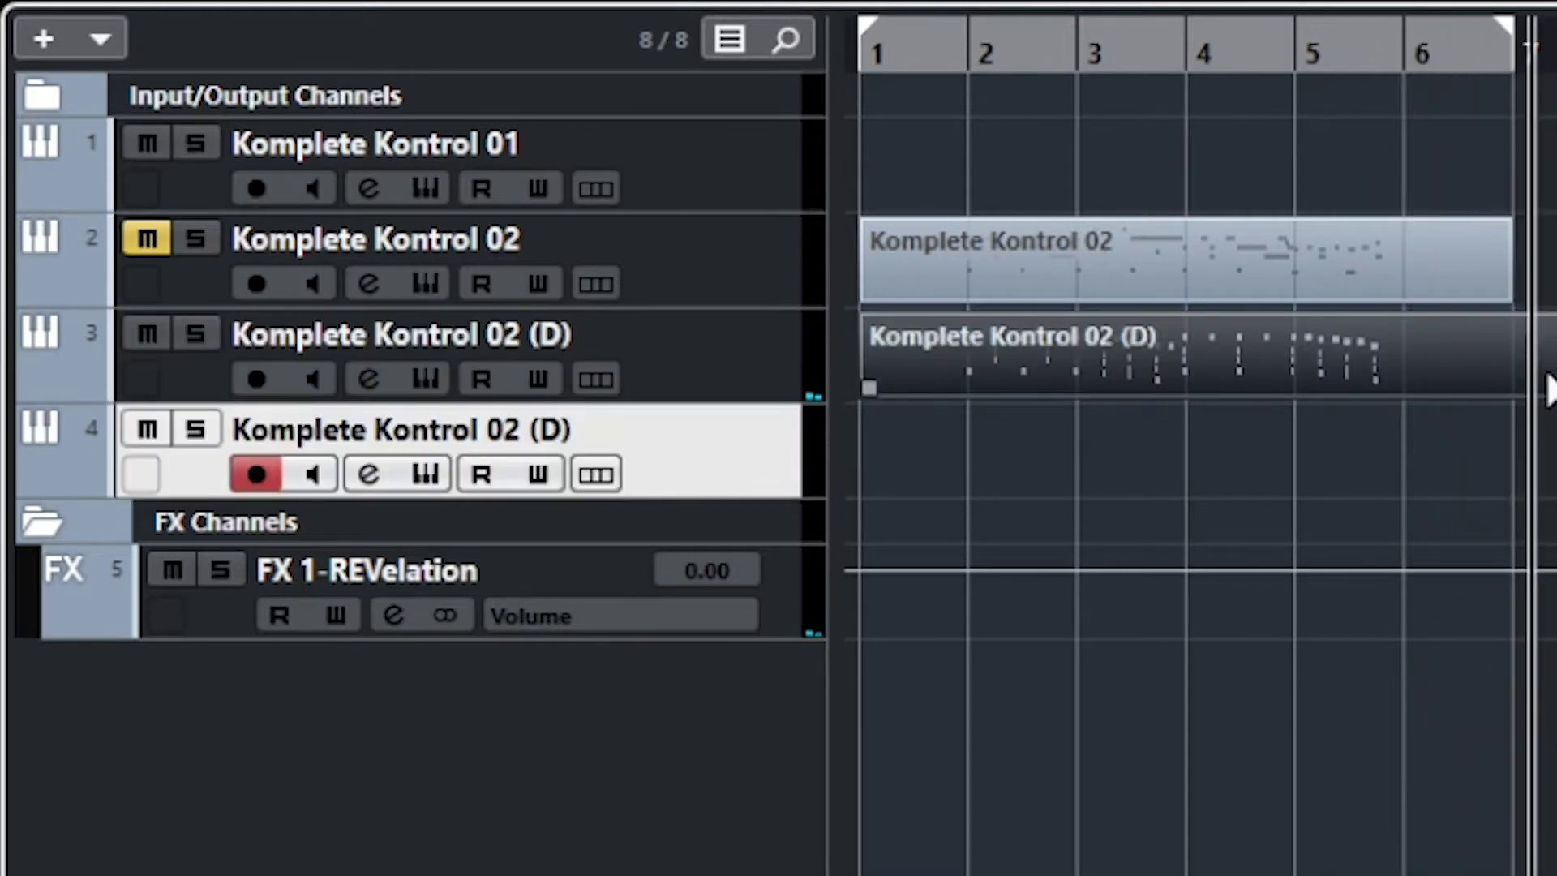
pyautogui.press('Home')
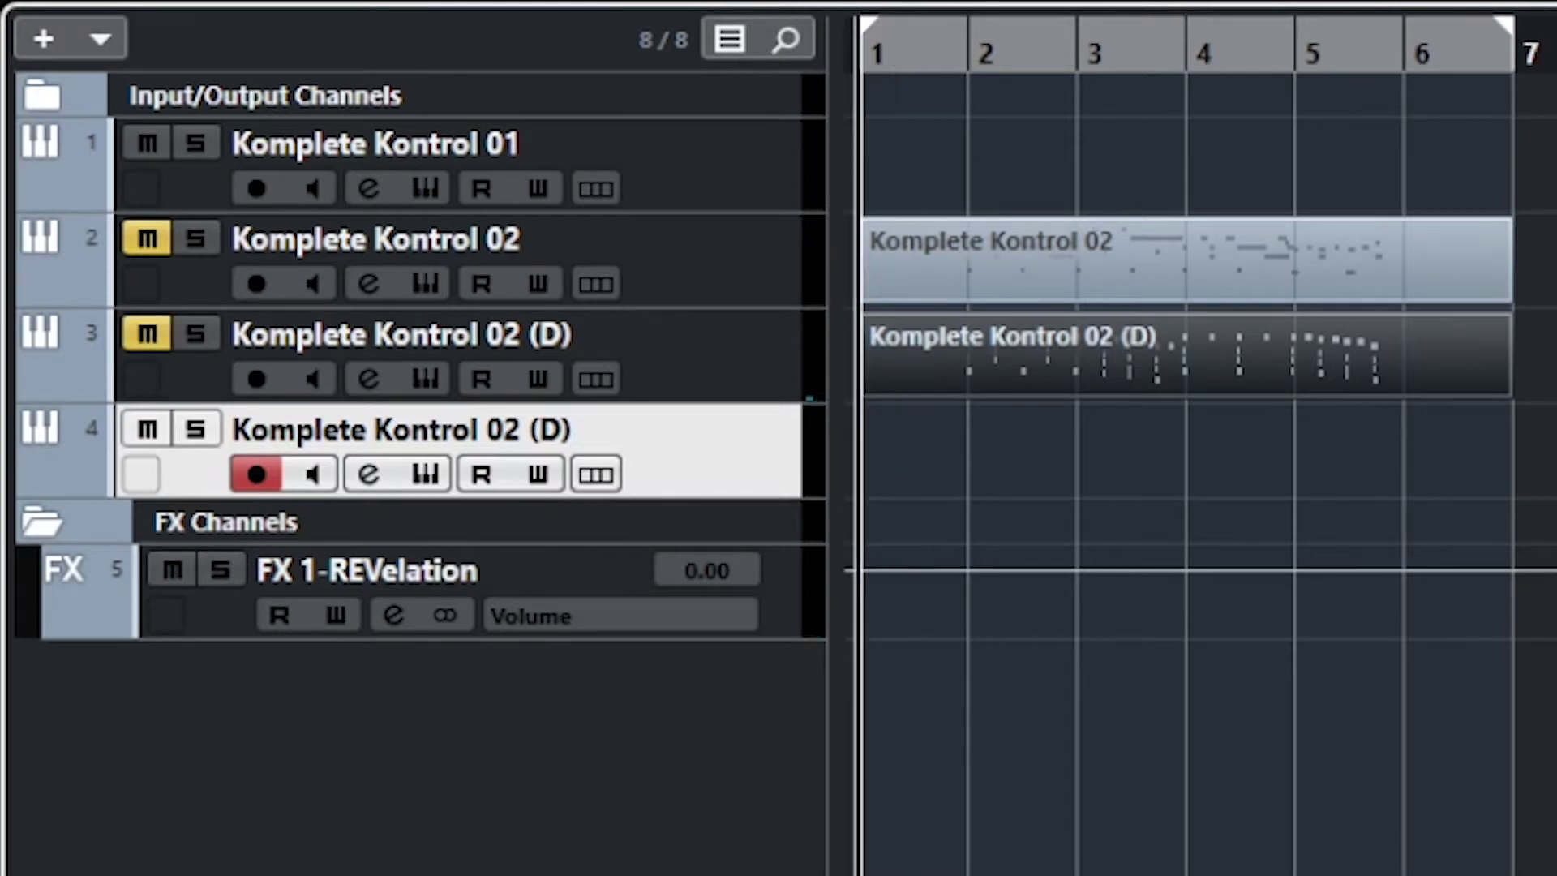
pyautogui.press('KP_Multiply')
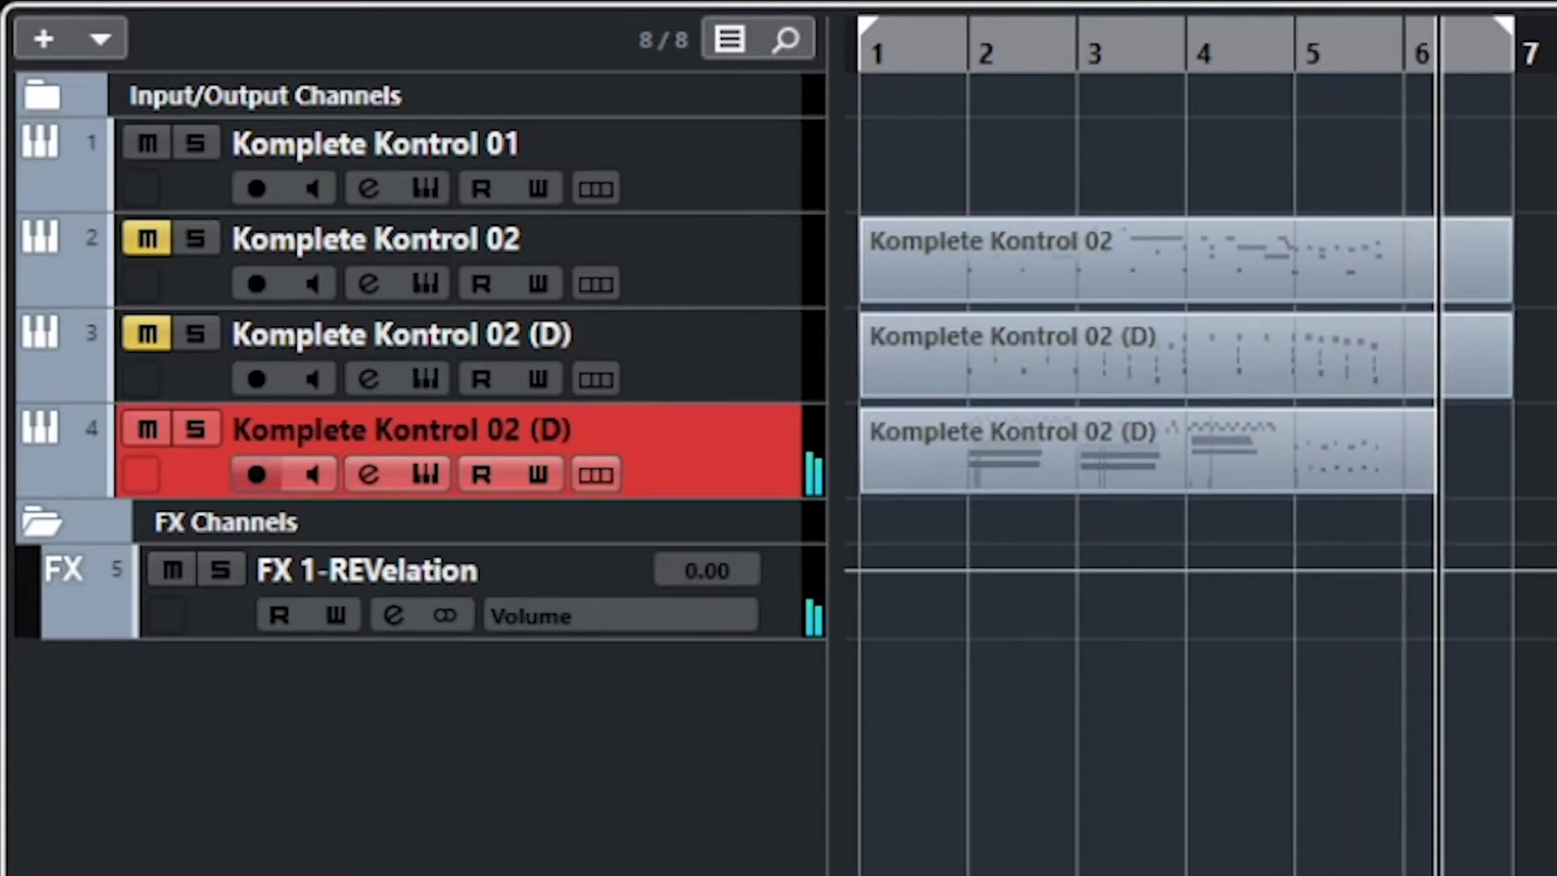
pyautogui.press('space')
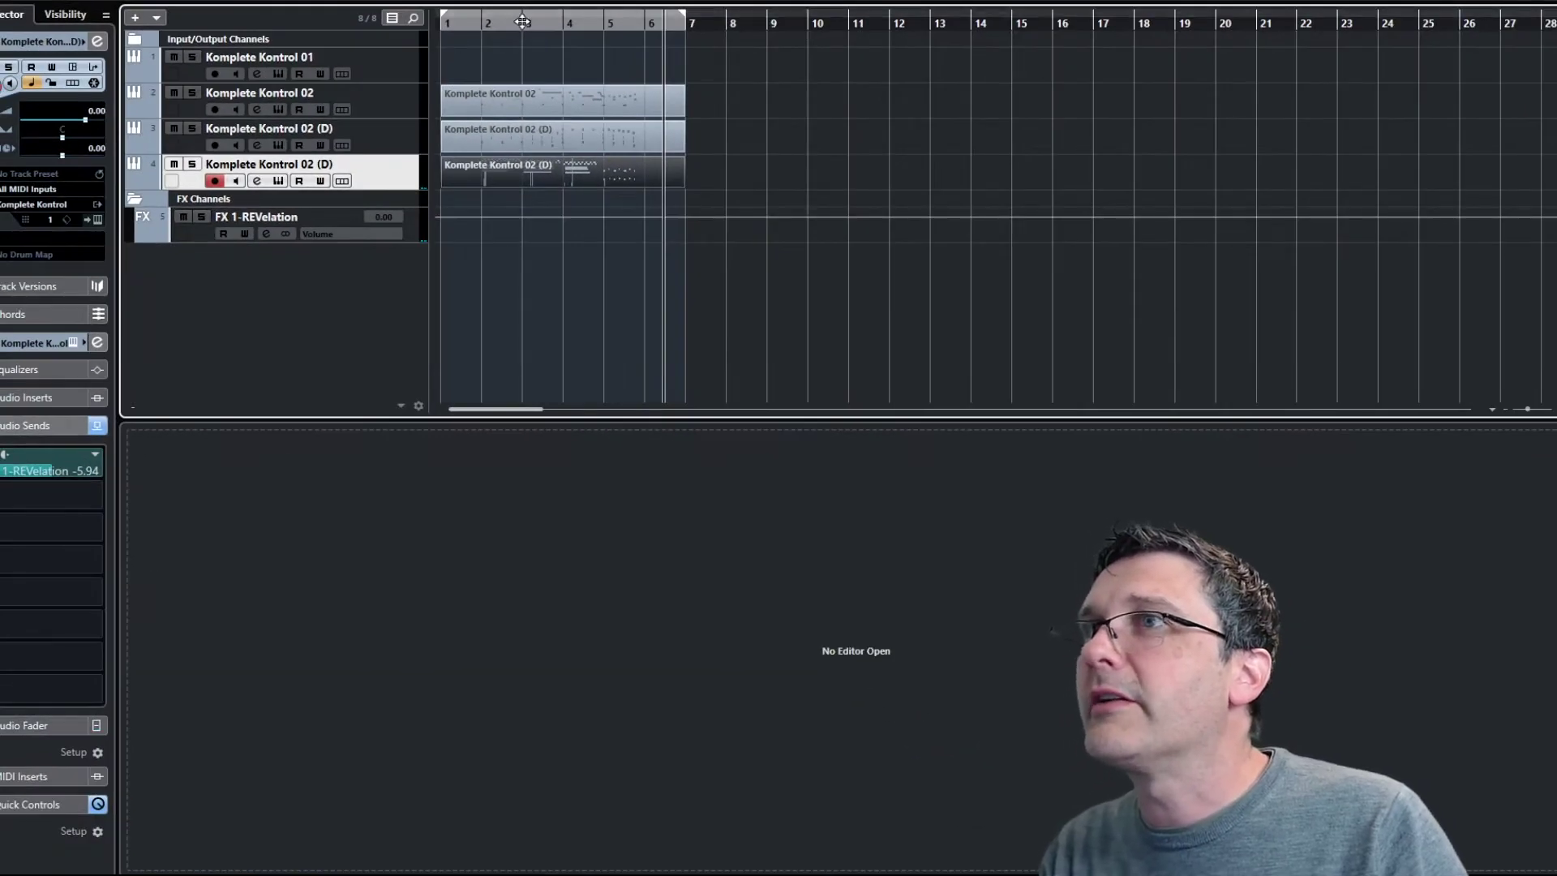
# Step: Open the first recorded part in the editor and cycle playback over bars 2 to 6 with both duplicate tracks muted
pyautogui.press('Home')
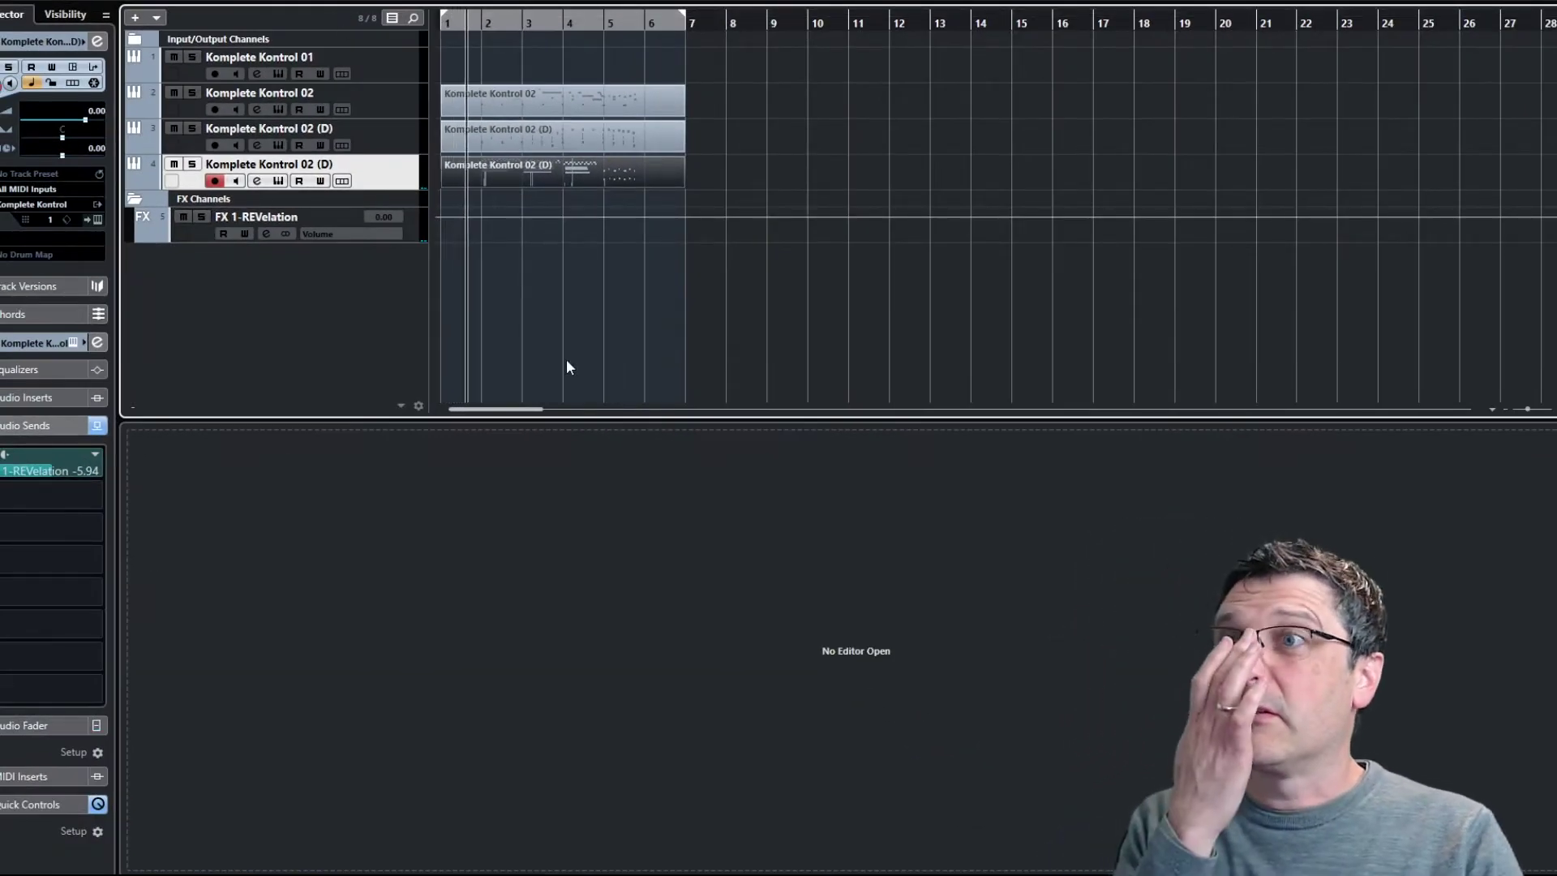
pyautogui.doubleClick(527, 96)
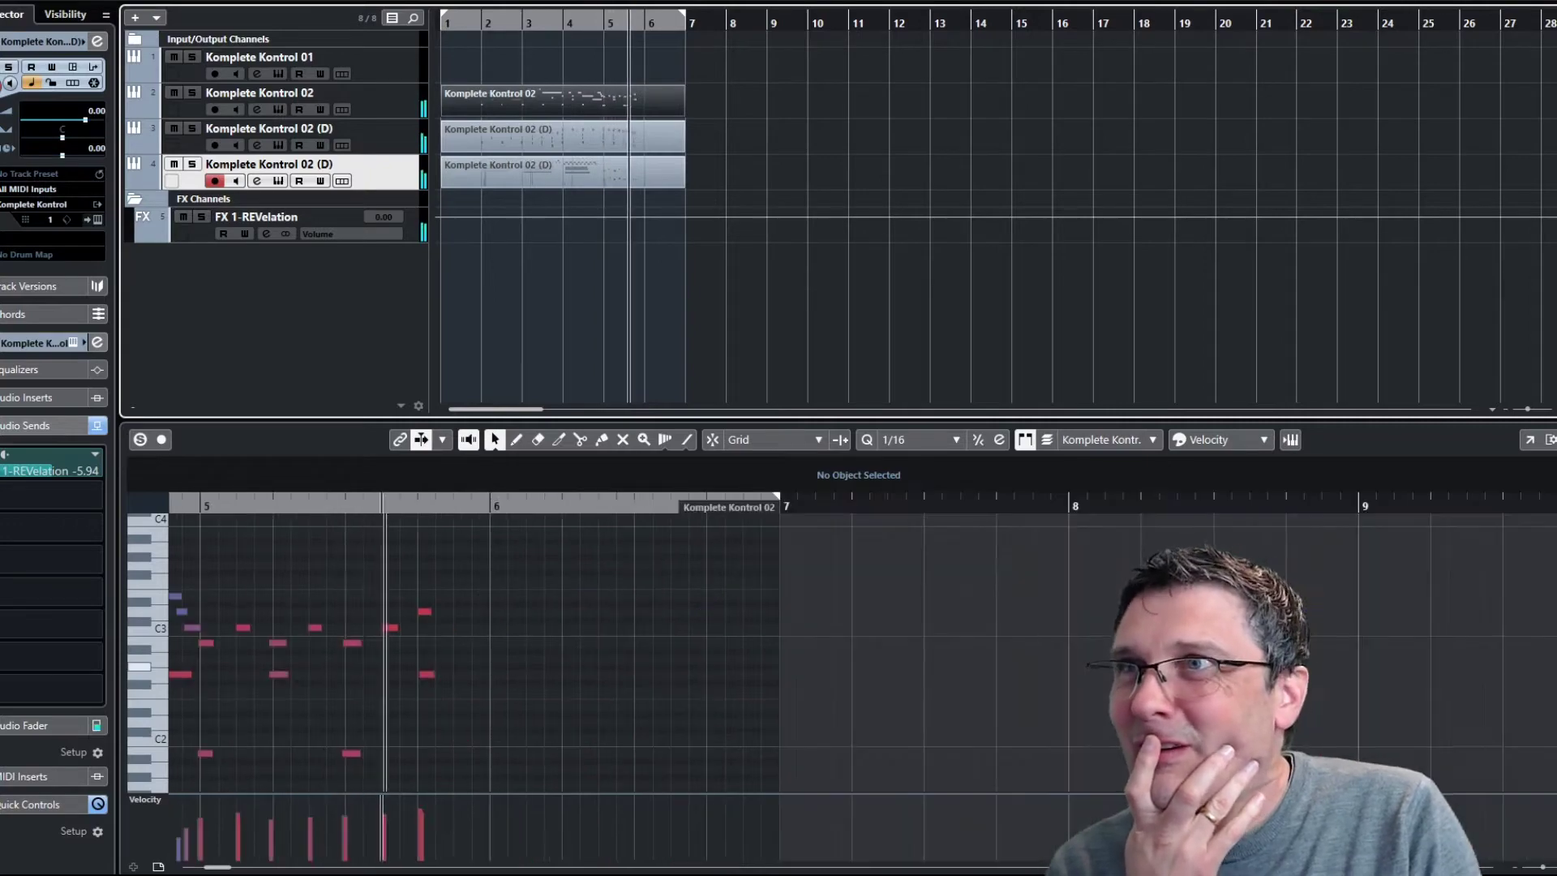
pyautogui.click(471, 19)
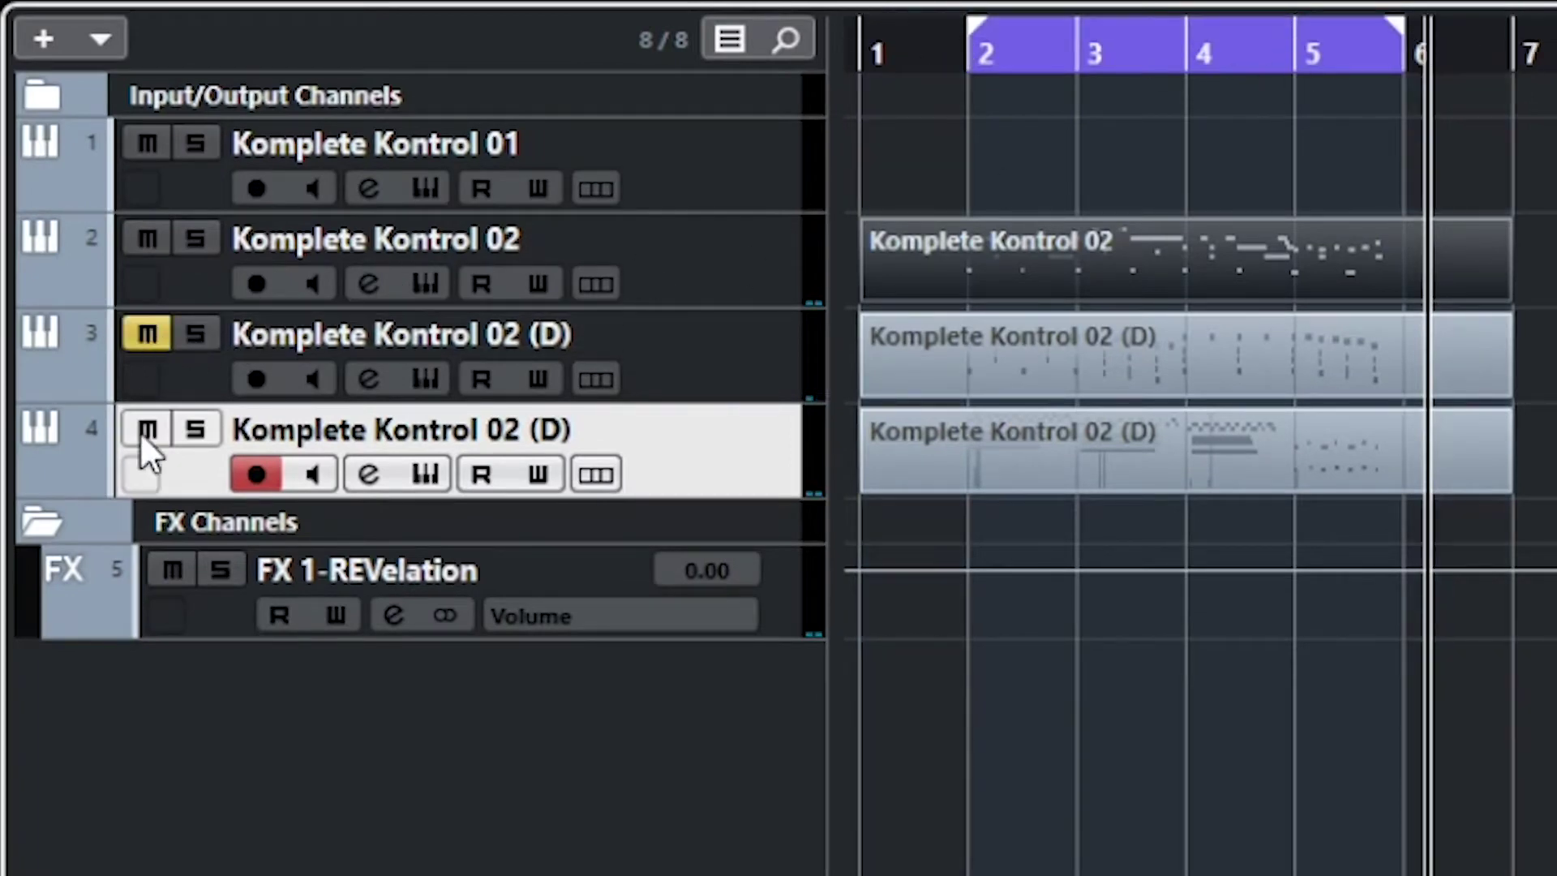
pyautogui.press('Home')
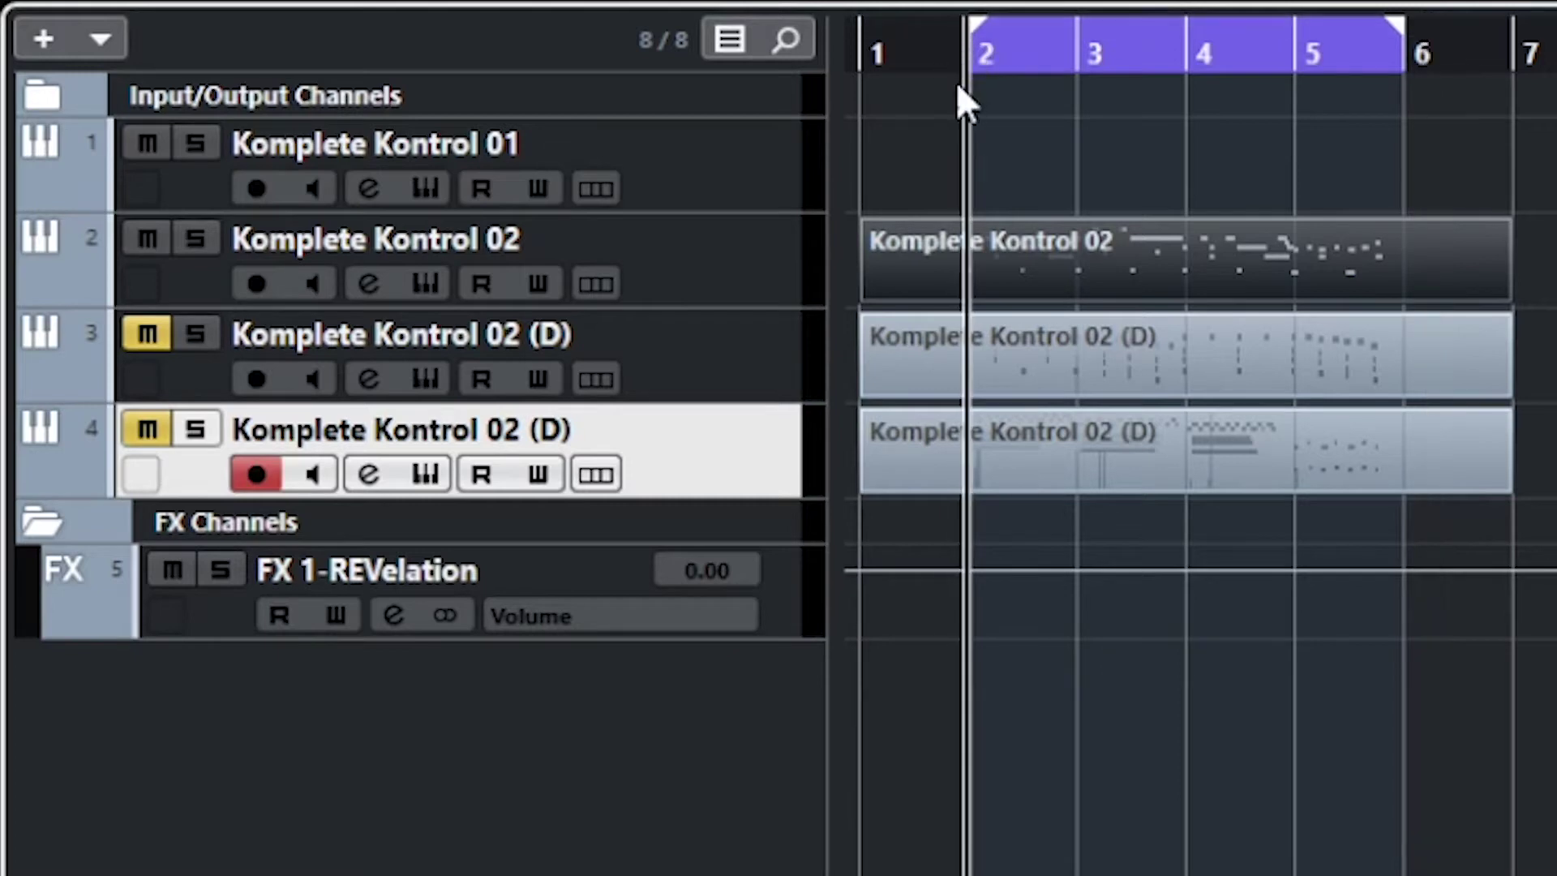
pyautogui.press('space')
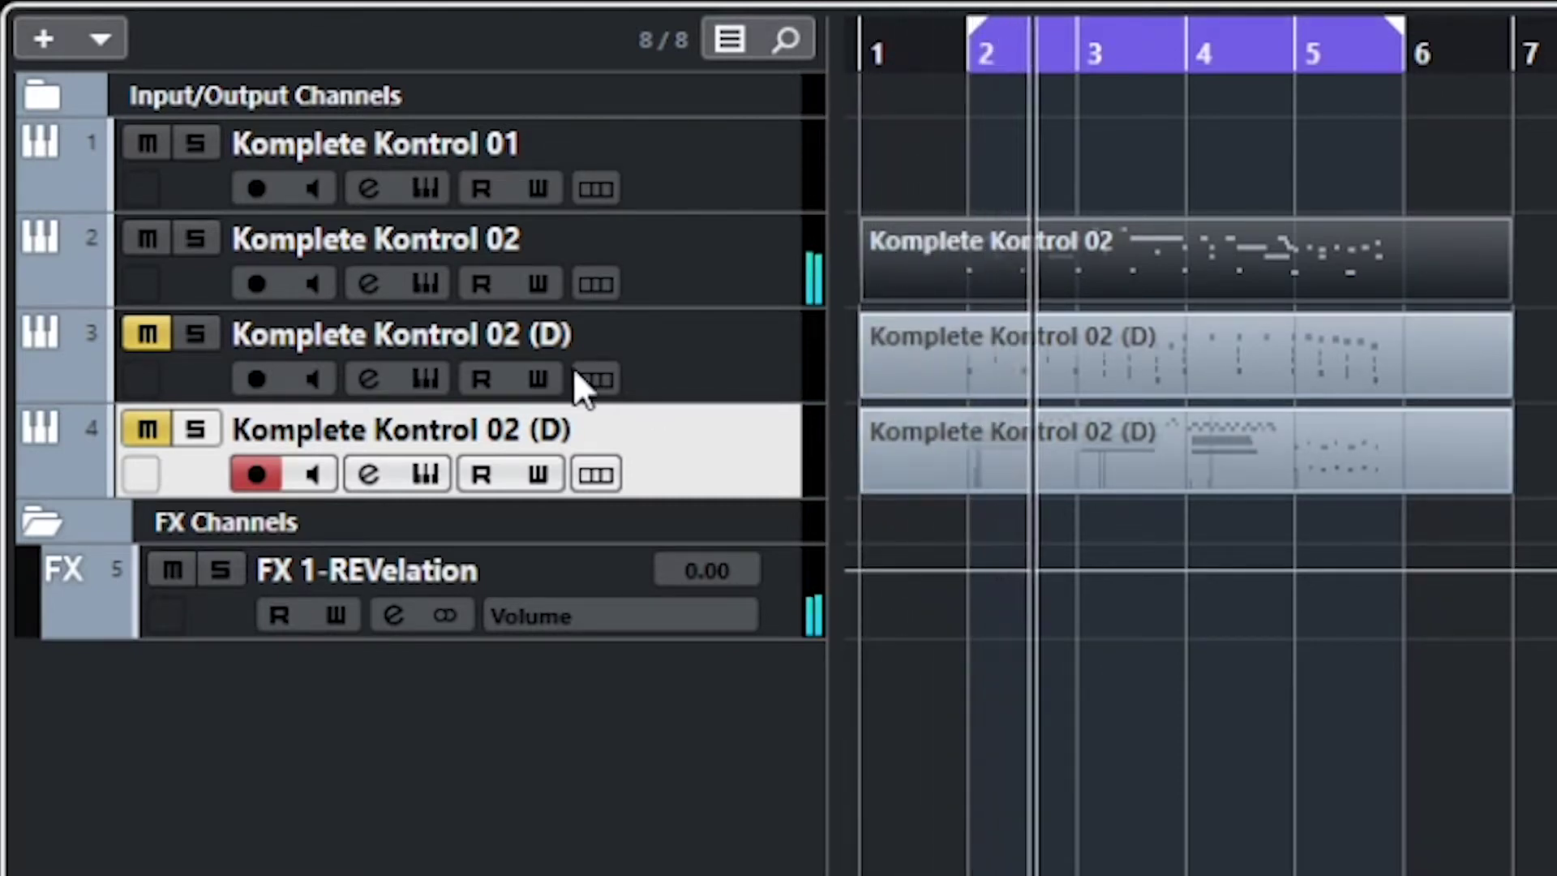
# Step: Audition the three parts in turn during the cycle by swapping mutes between the original and the two duplicate tracks
pyautogui.moveTo(57, 261)
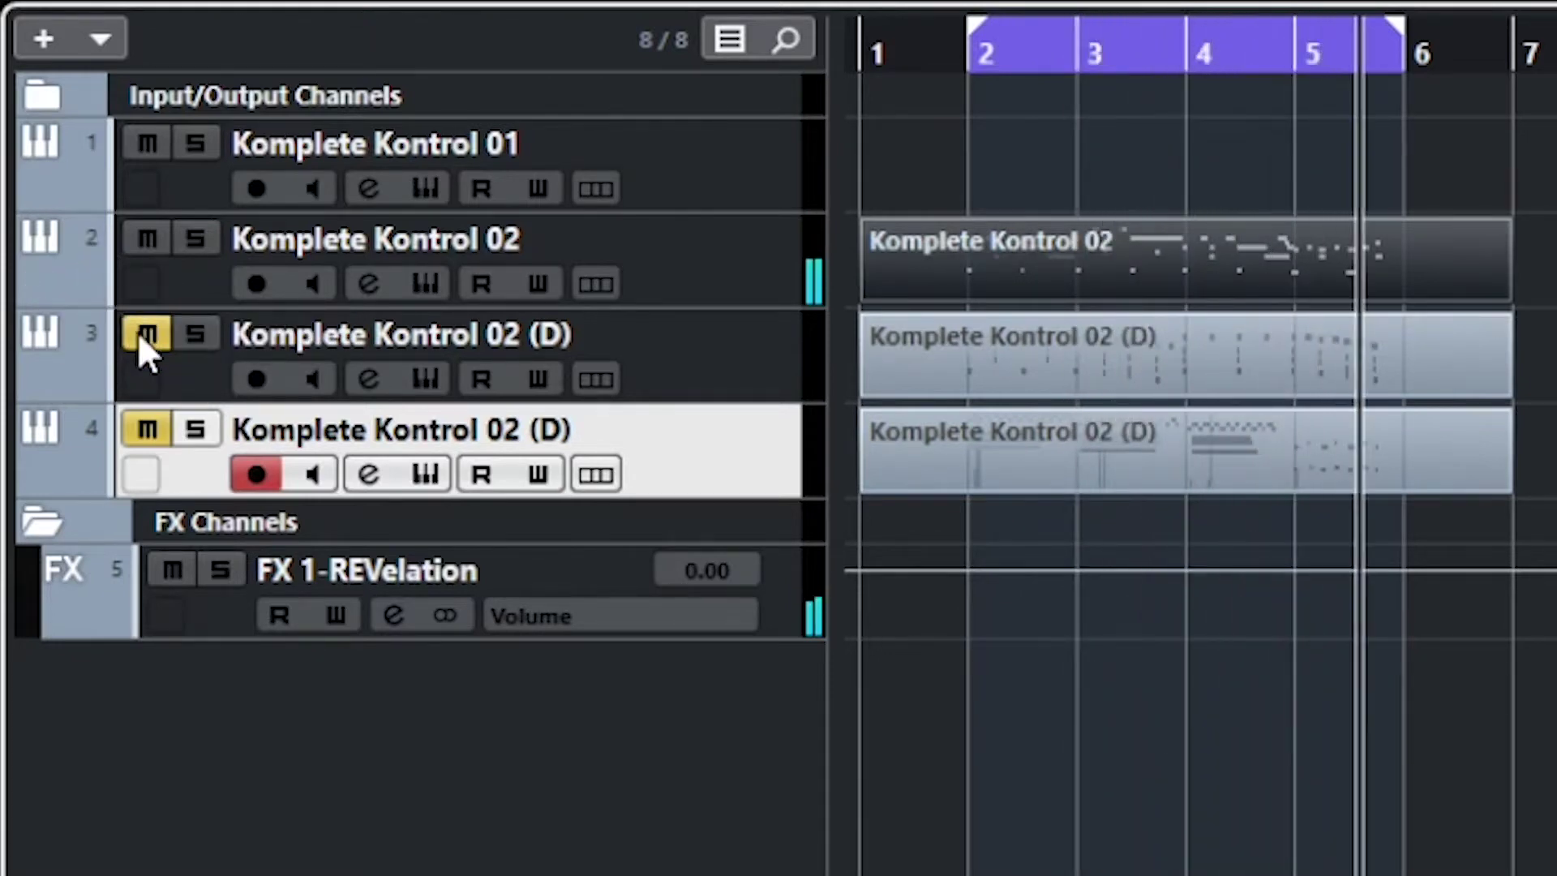
pyautogui.click(147, 333)
pyautogui.click(146, 238)
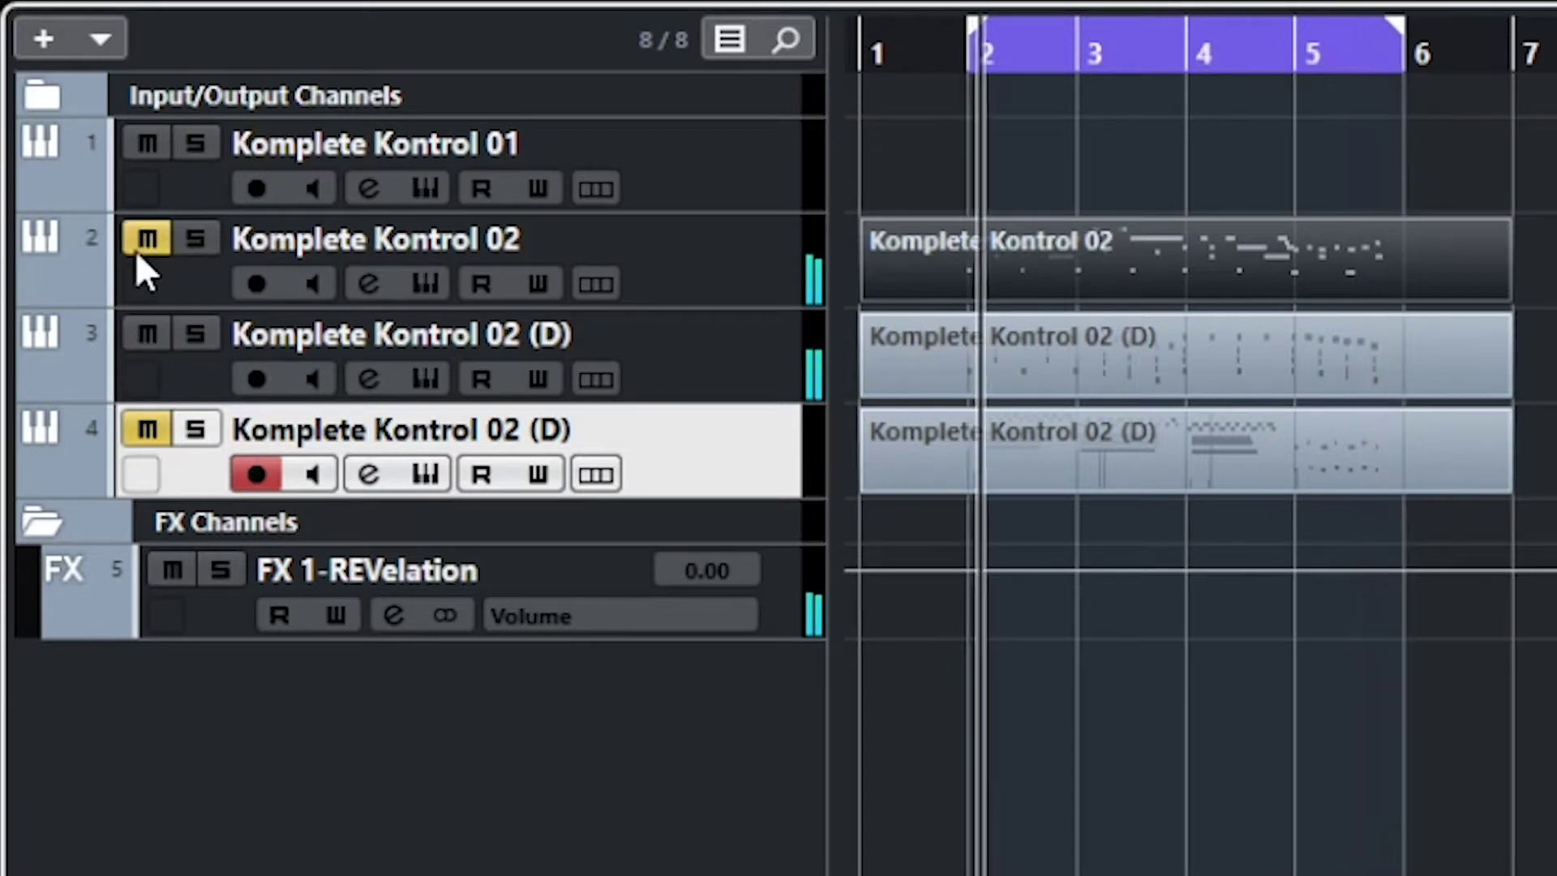
pyautogui.click(143, 420)
pyautogui.click(143, 333)
pyautogui.click(146, 422)
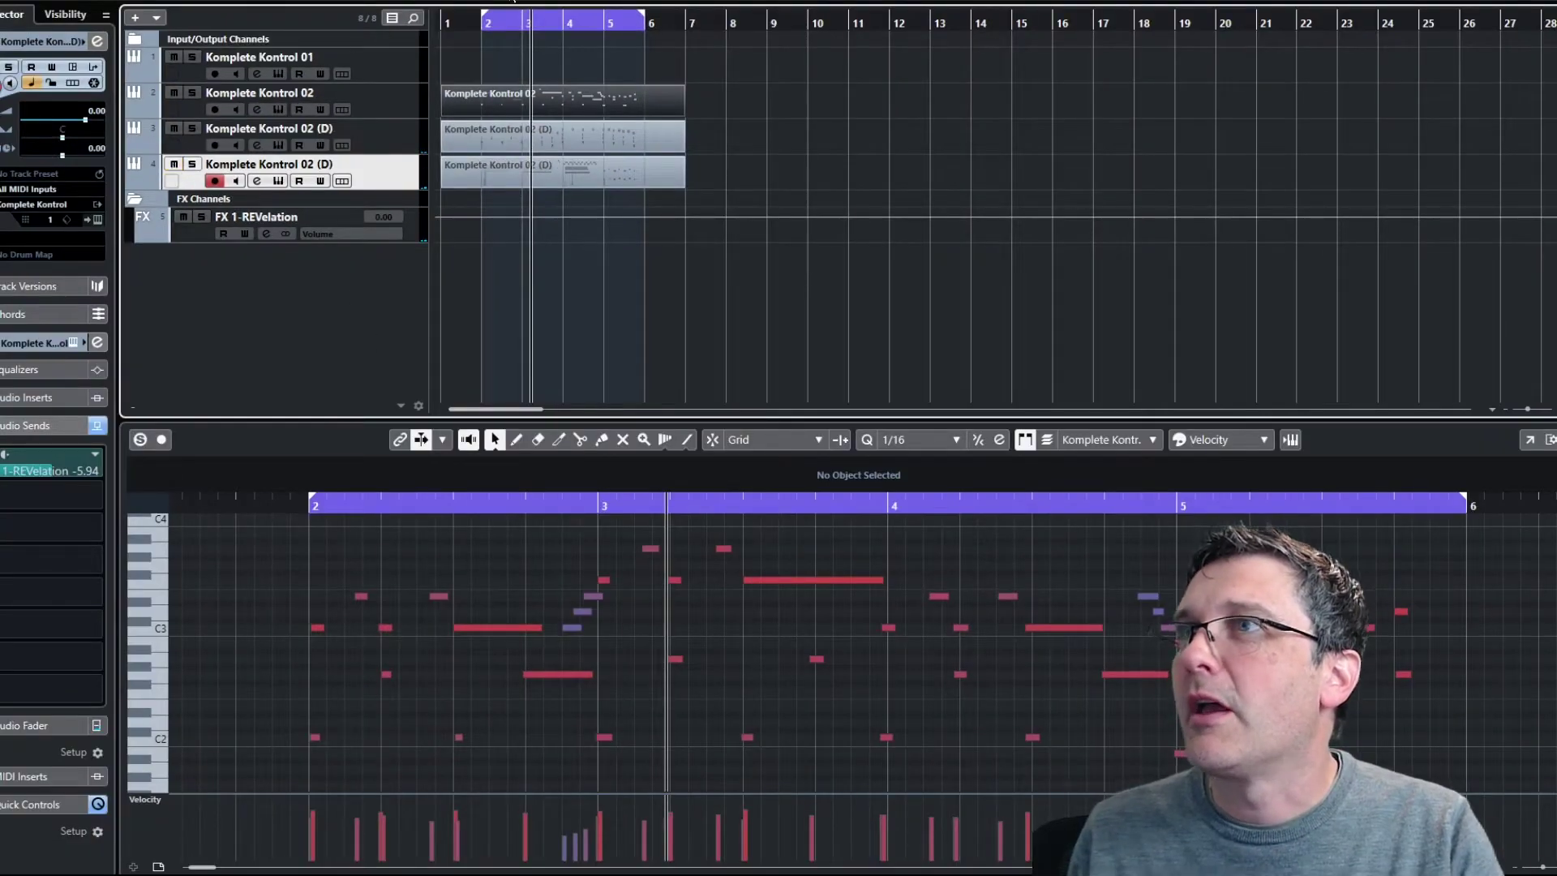
# Step: Switch off cycle playback and set the locators to span bars 1 to 7
pyautogui.click(643, 26)
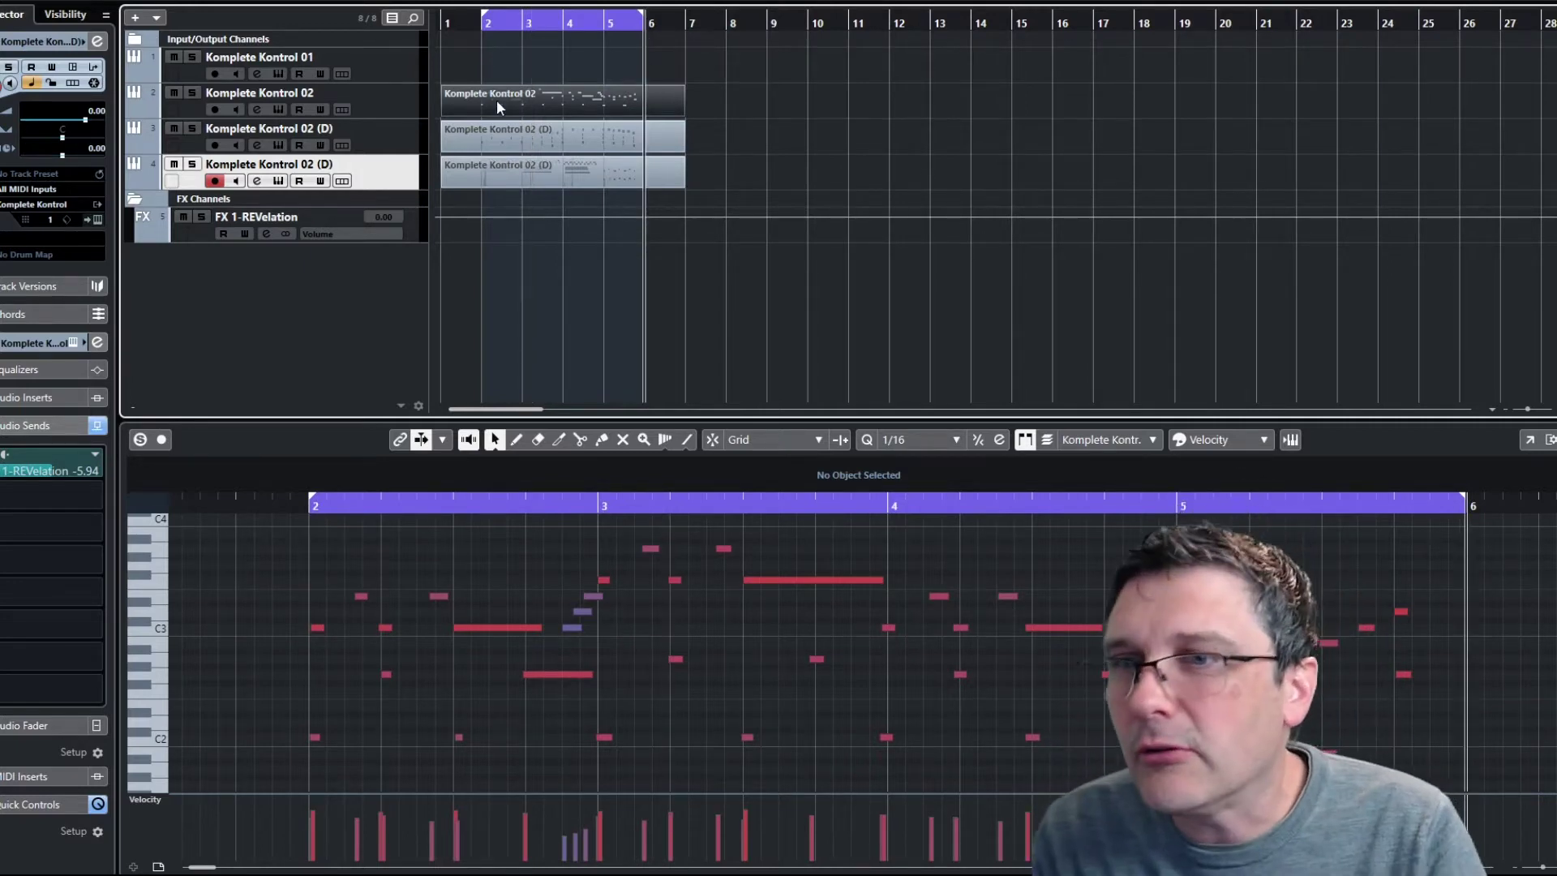
pyautogui.press('KP_Divide')
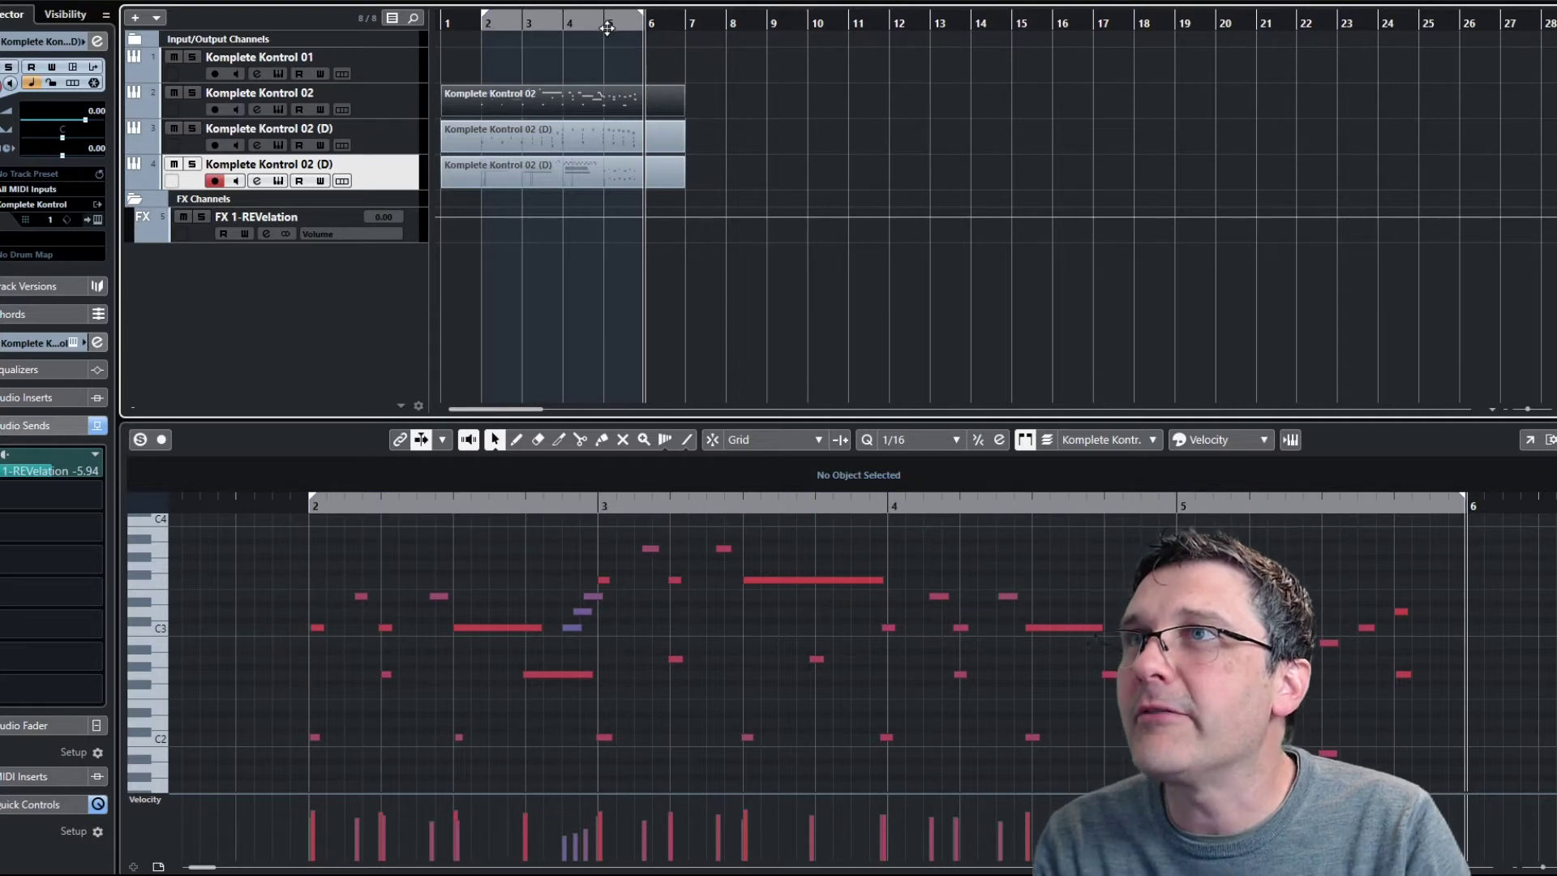
pyautogui.click(564, 25)
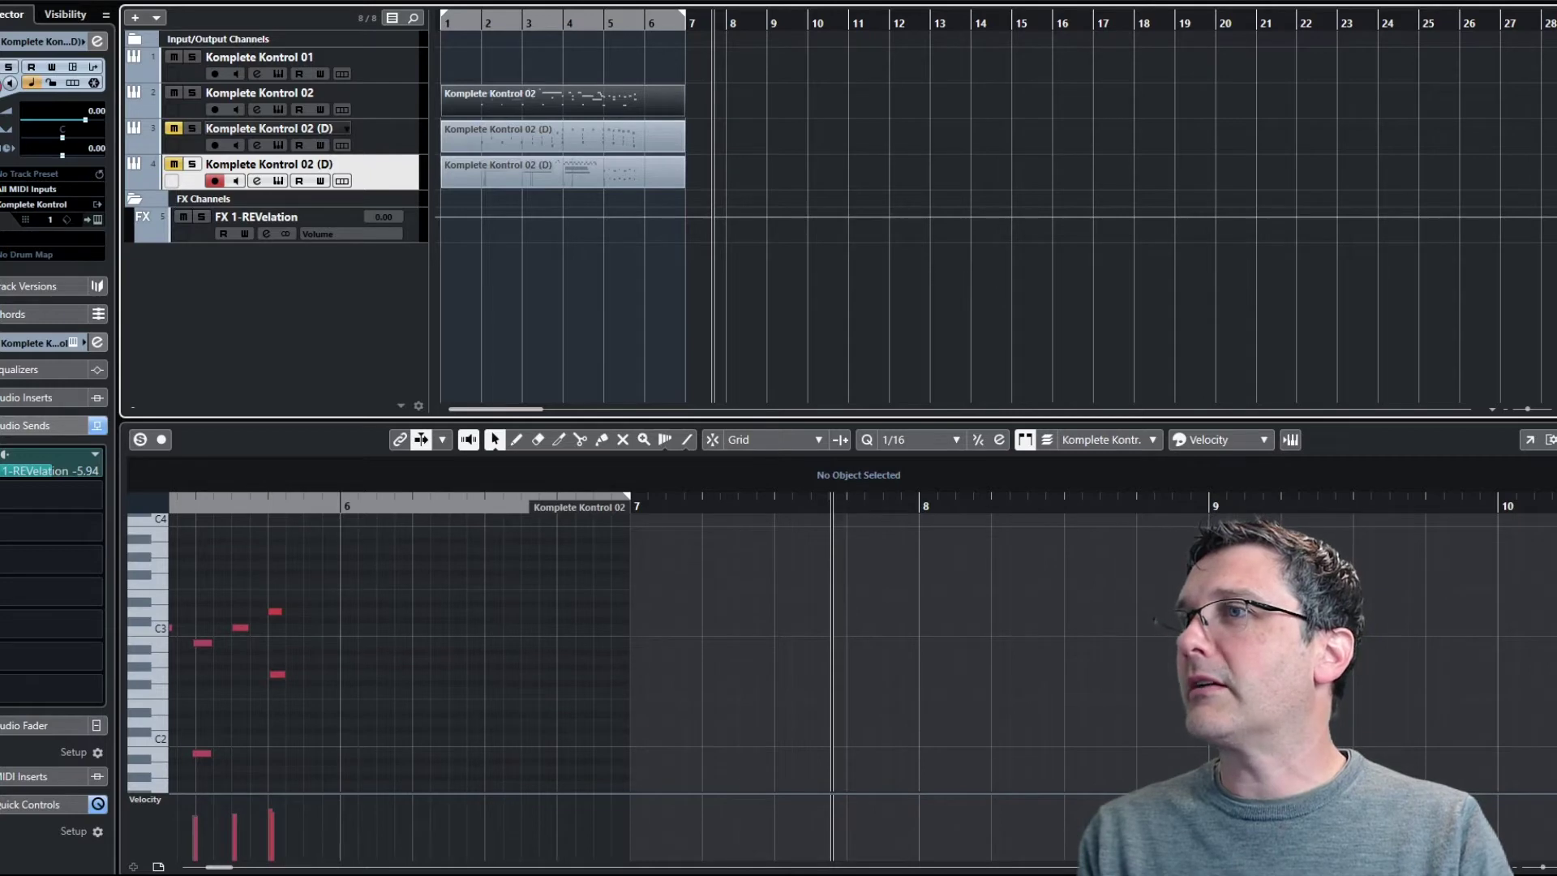
# Step: Export an audio mixdown between the locators with the file name Loop 3
pyautogui.hotkey('alt', 'f')
pyautogui.moveTo(70, 218)
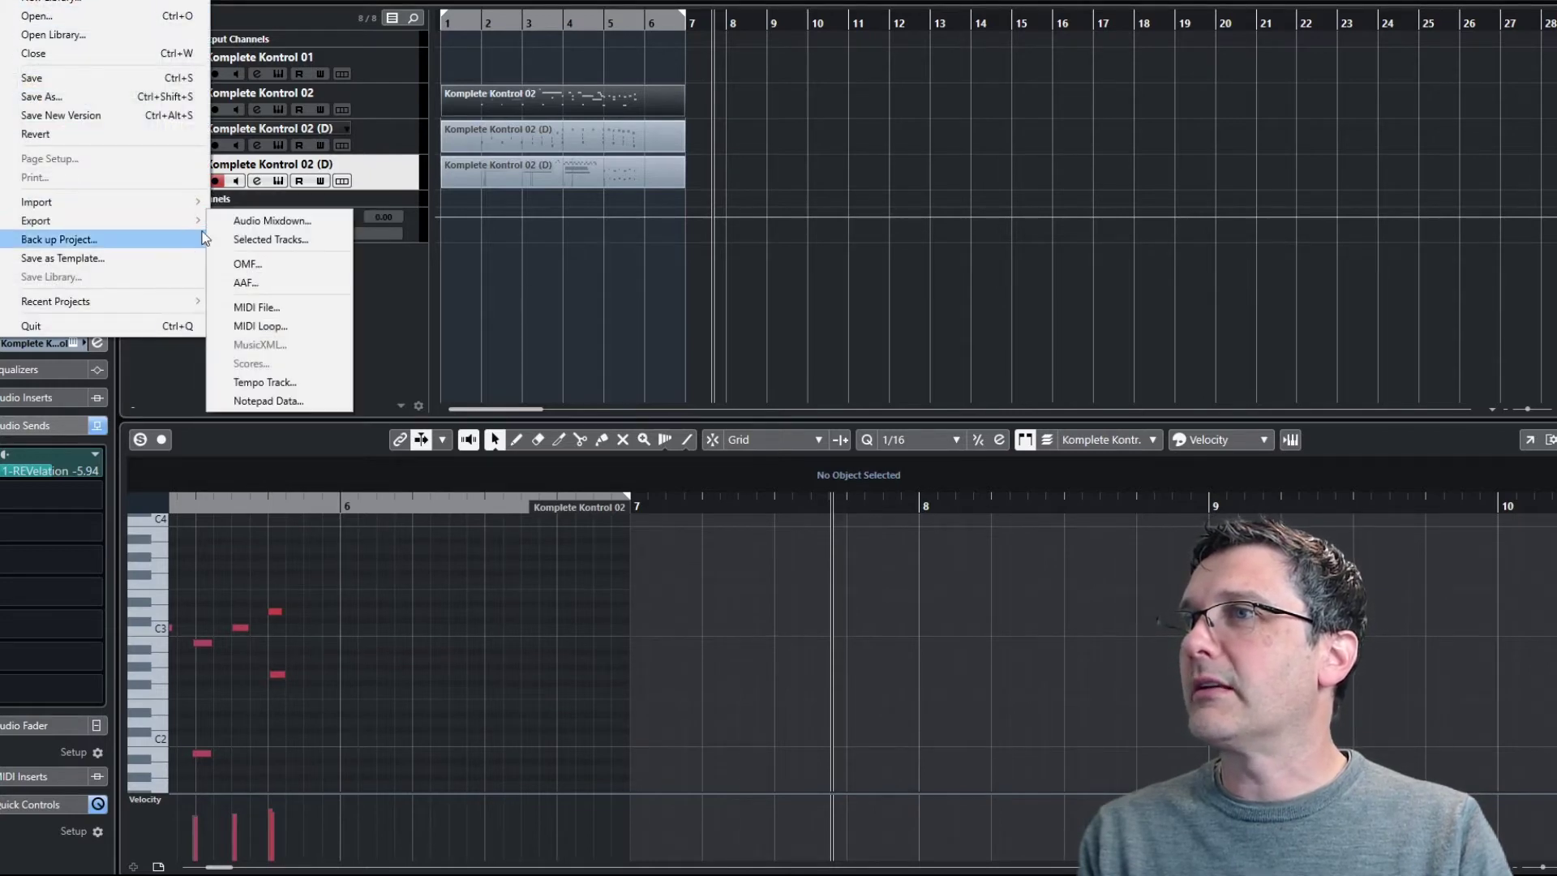
pyautogui.click(268, 222)
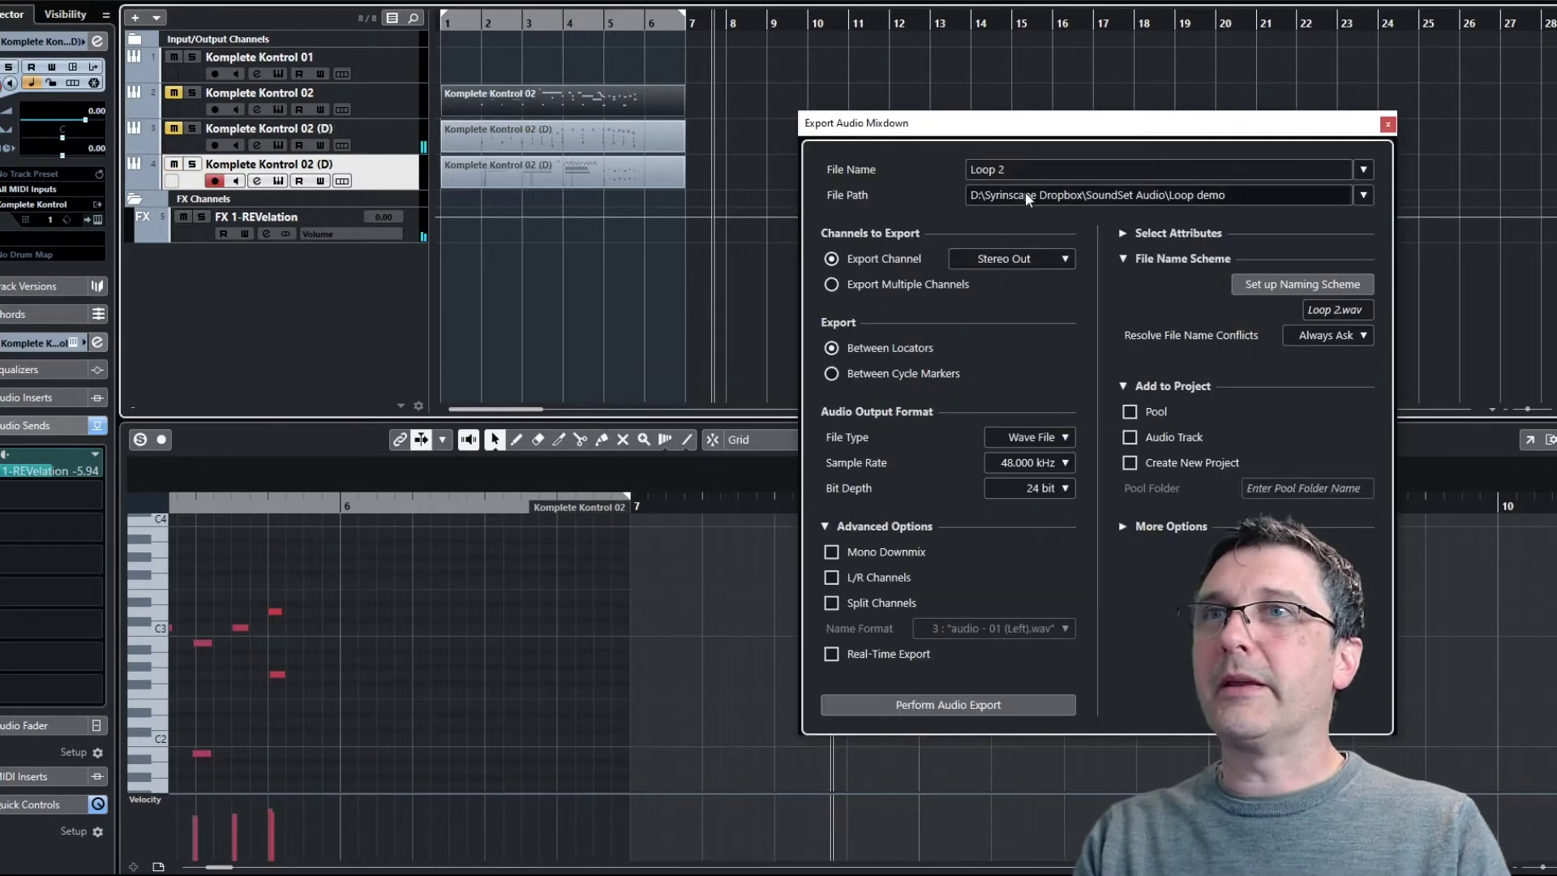
pyautogui.click(1039, 171)
pyautogui.press('BackSpace')
pyautogui.write('3')
pyautogui.click(947, 704)
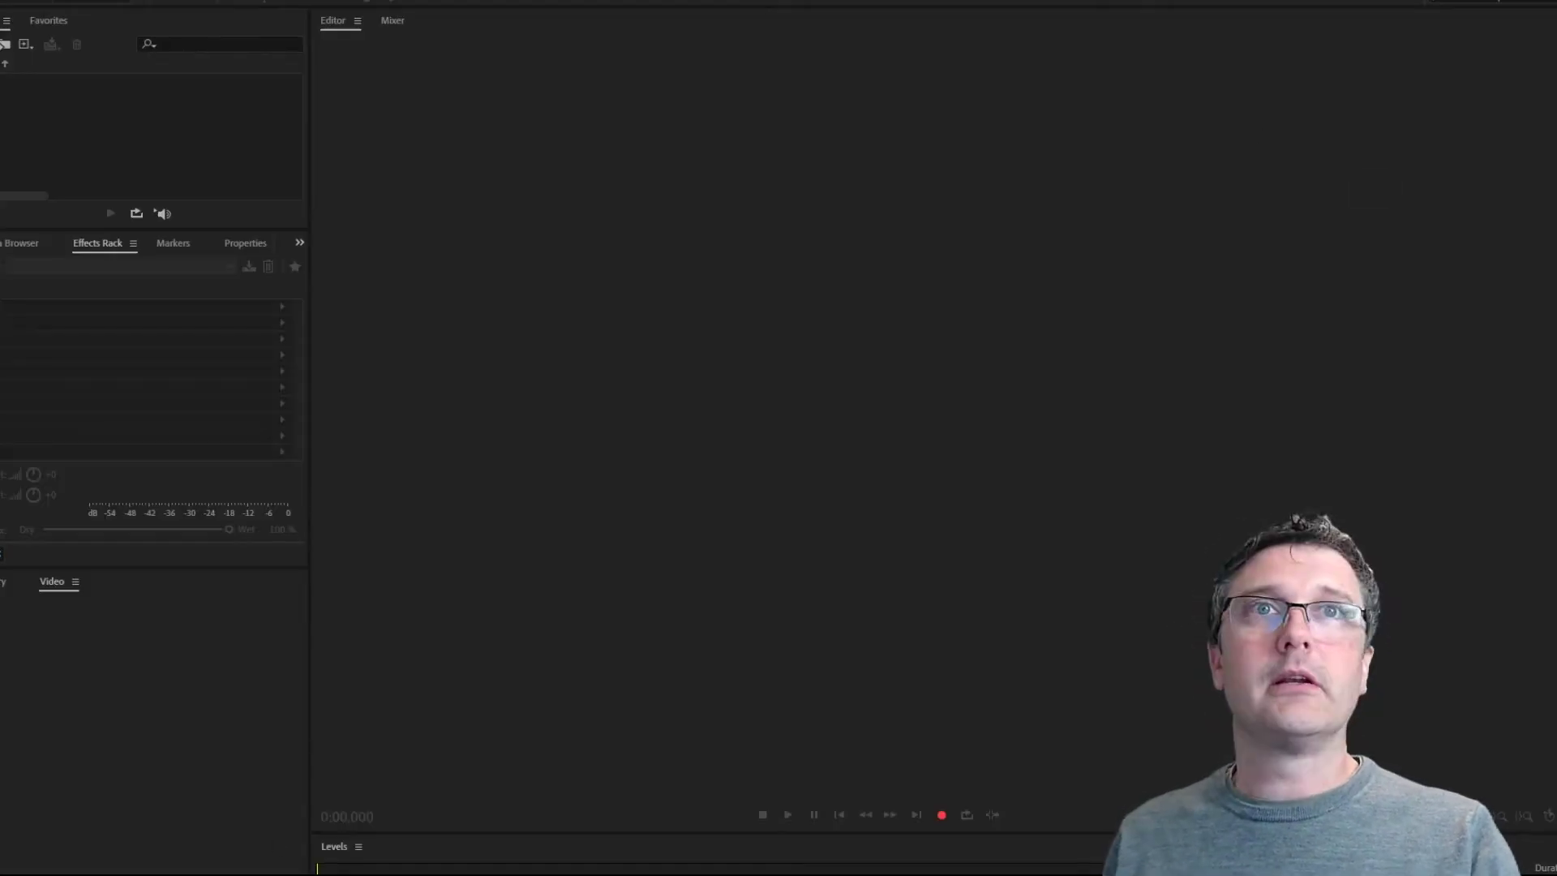
# Step: Switch to Adobe Audition, import Loop 1.wav, Loop 2.wav and Loop 3.wav, and normalize all three files
pyautogui.moveTo(193, 95); pyautogui.dragTo(33, 84)
pyautogui.doubleClick(38, 99)
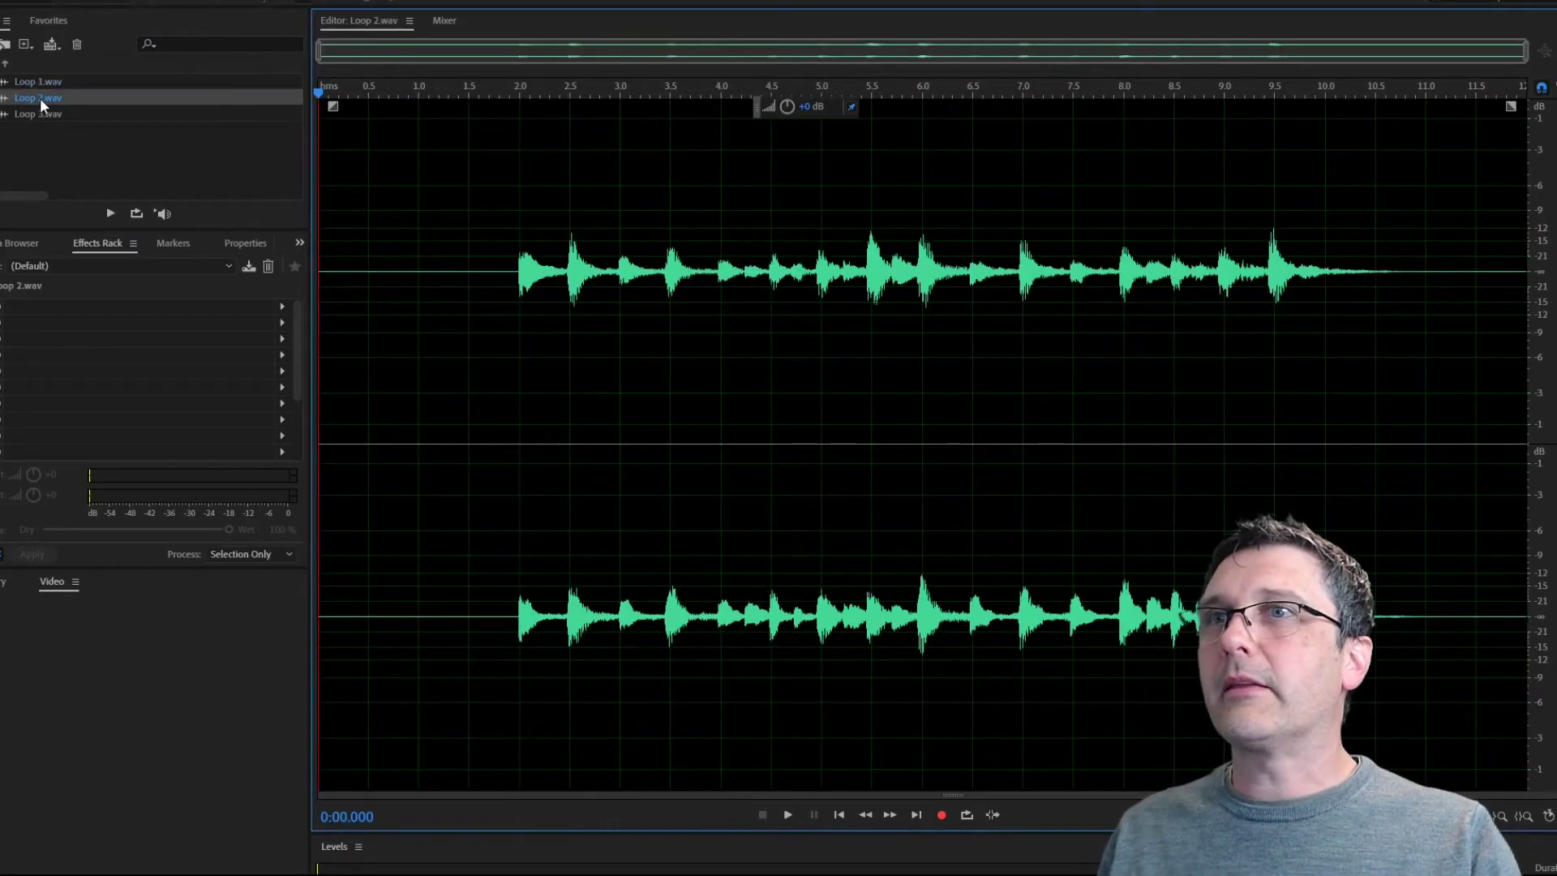
pyautogui.click(32, 114)
pyautogui.doubleClick(32, 114)
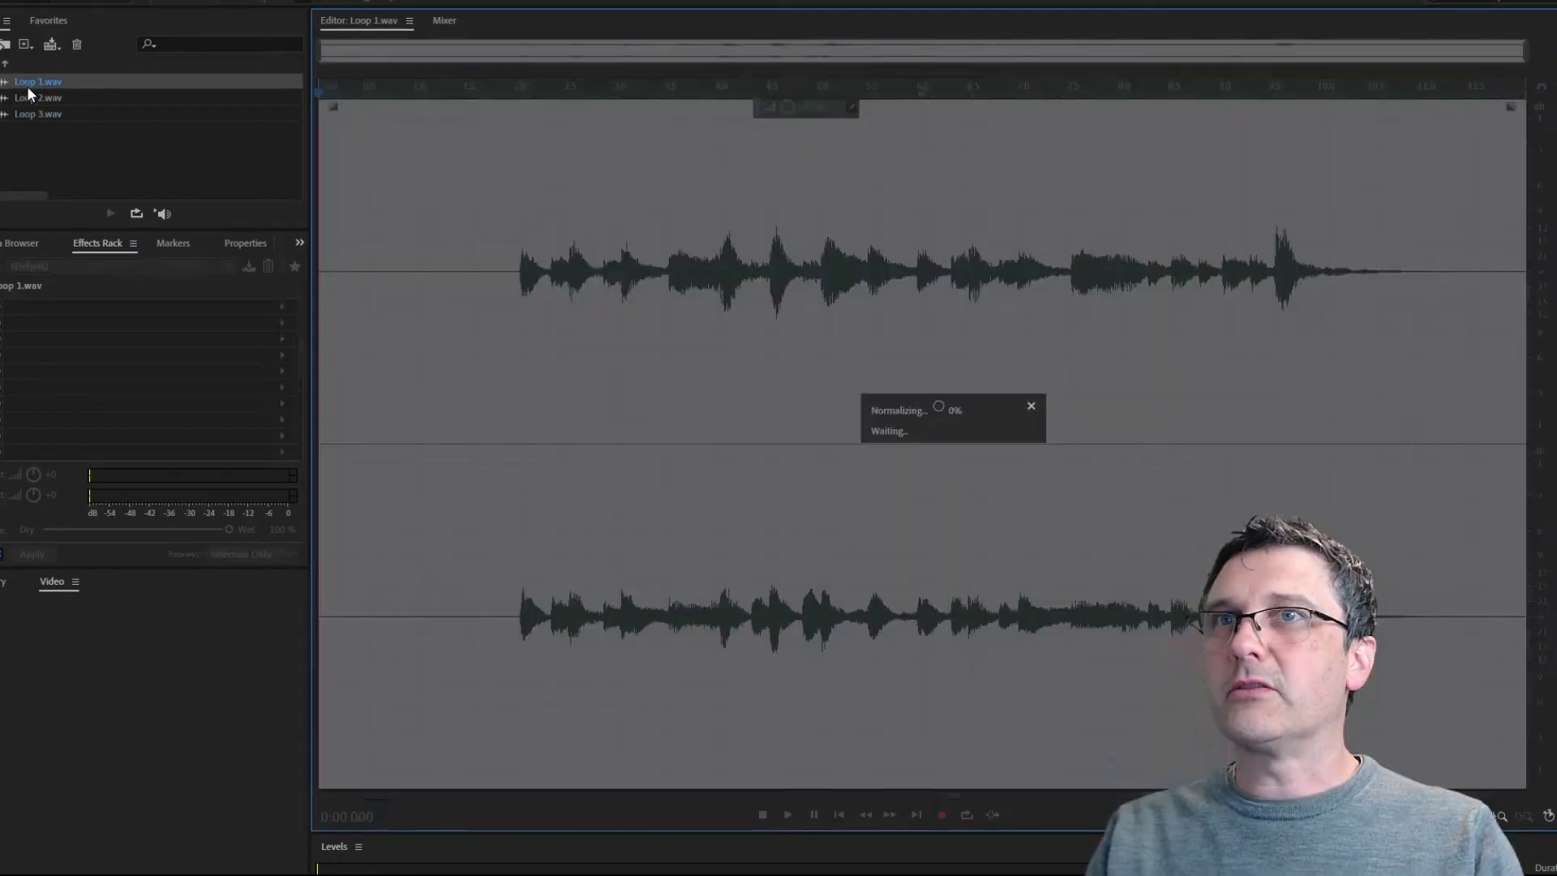
pyautogui.doubleClick(34, 98)
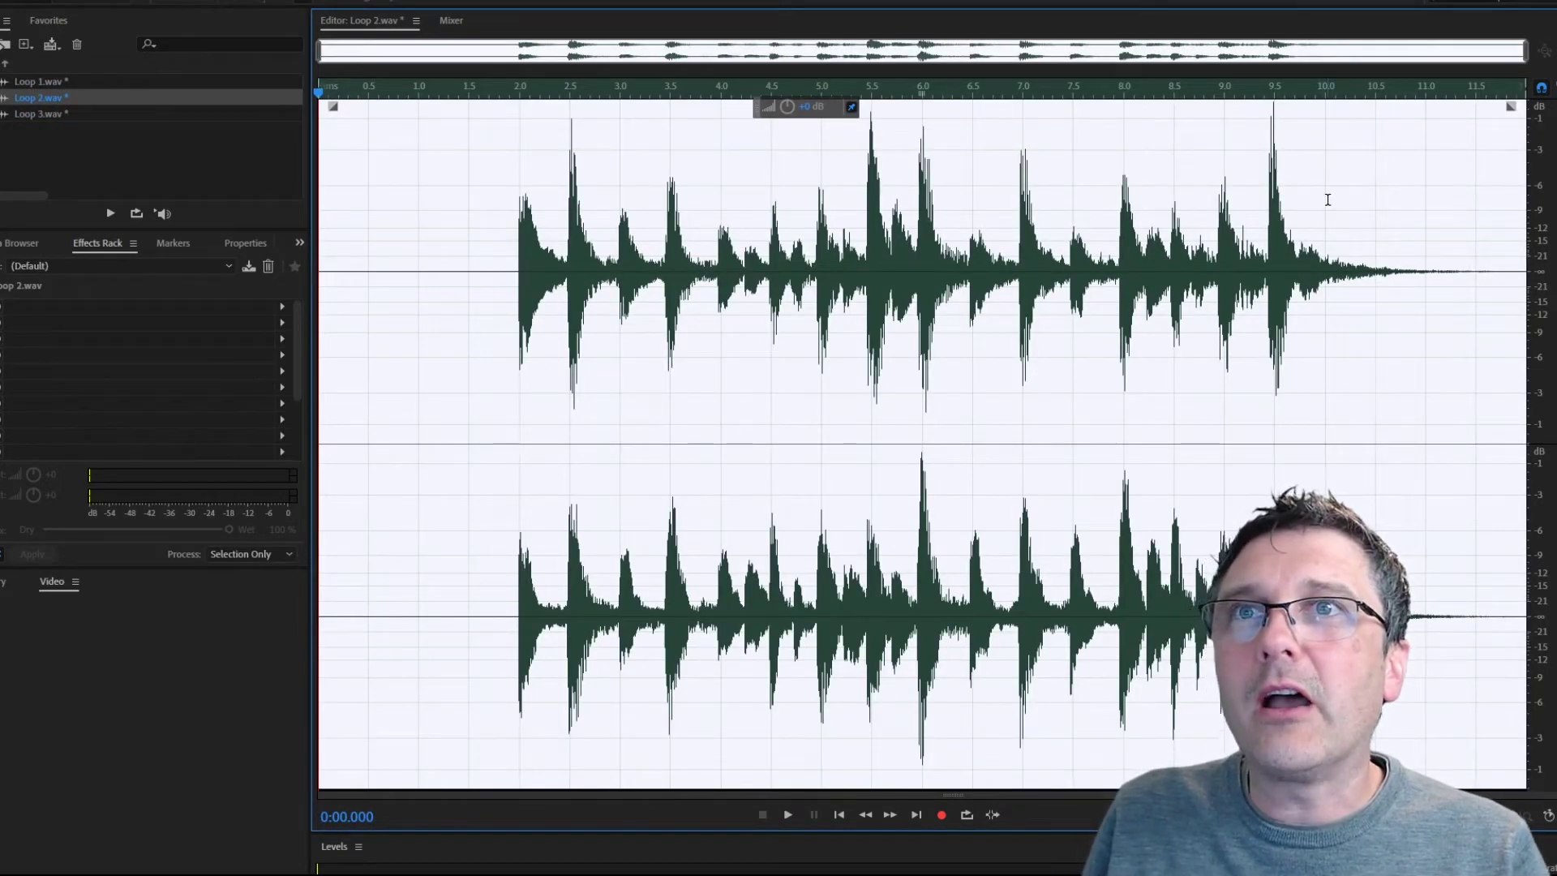
# Step: Examine Loop 2.wav by selecting 2 to 10 seconds, playing about 6.8 to 10 seconds, and marking the last beat at 9.5 seconds
pyautogui.moveTo(1327, 200); pyautogui.dragTo(535, 269)
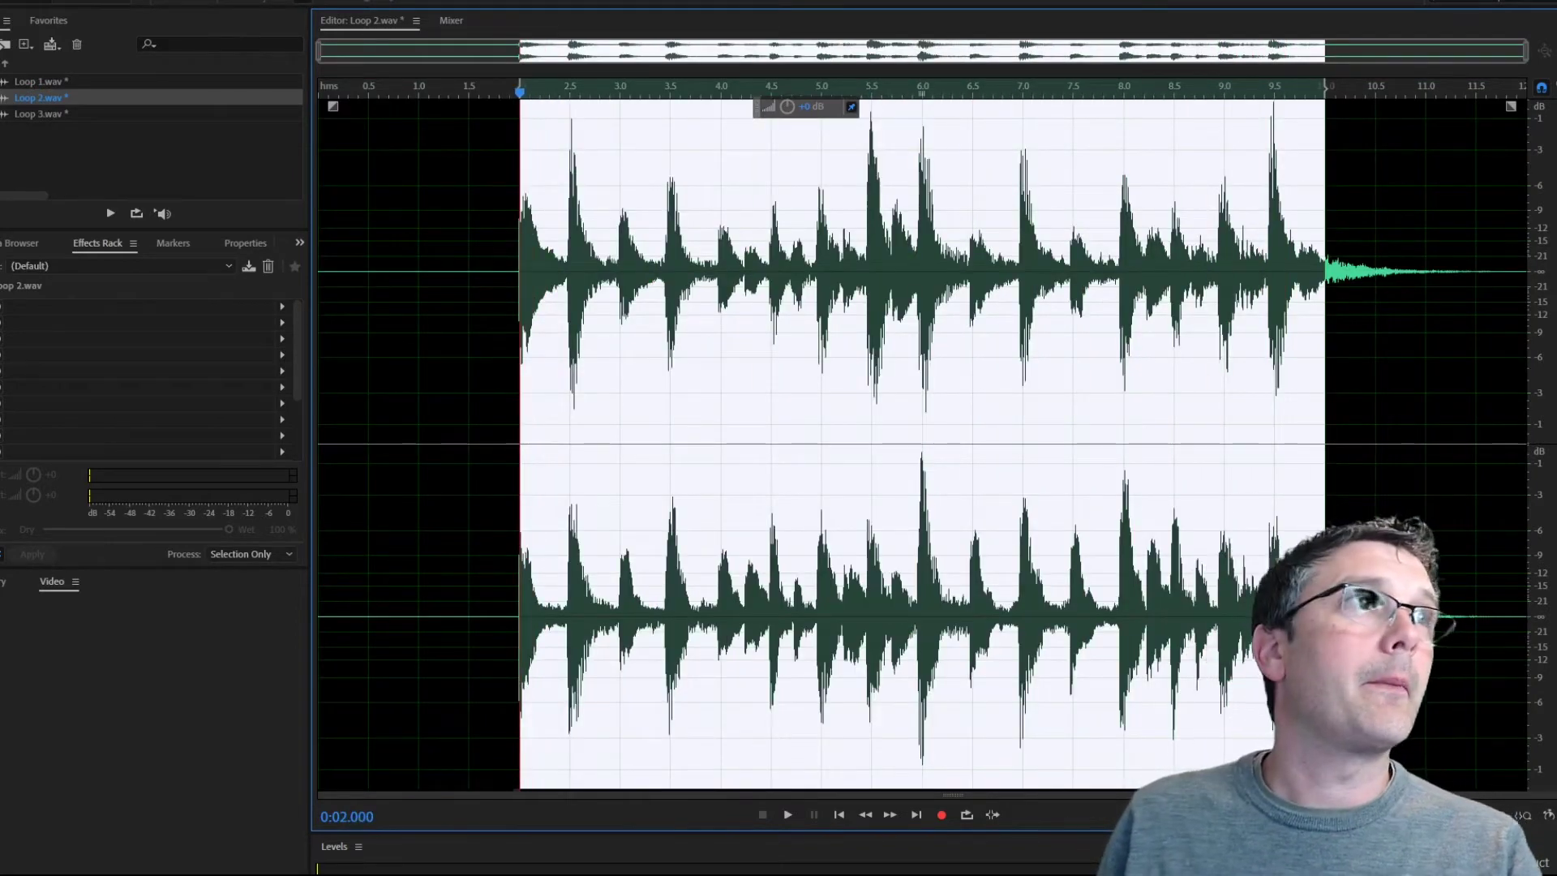
pyautogui.click(1332, 298)
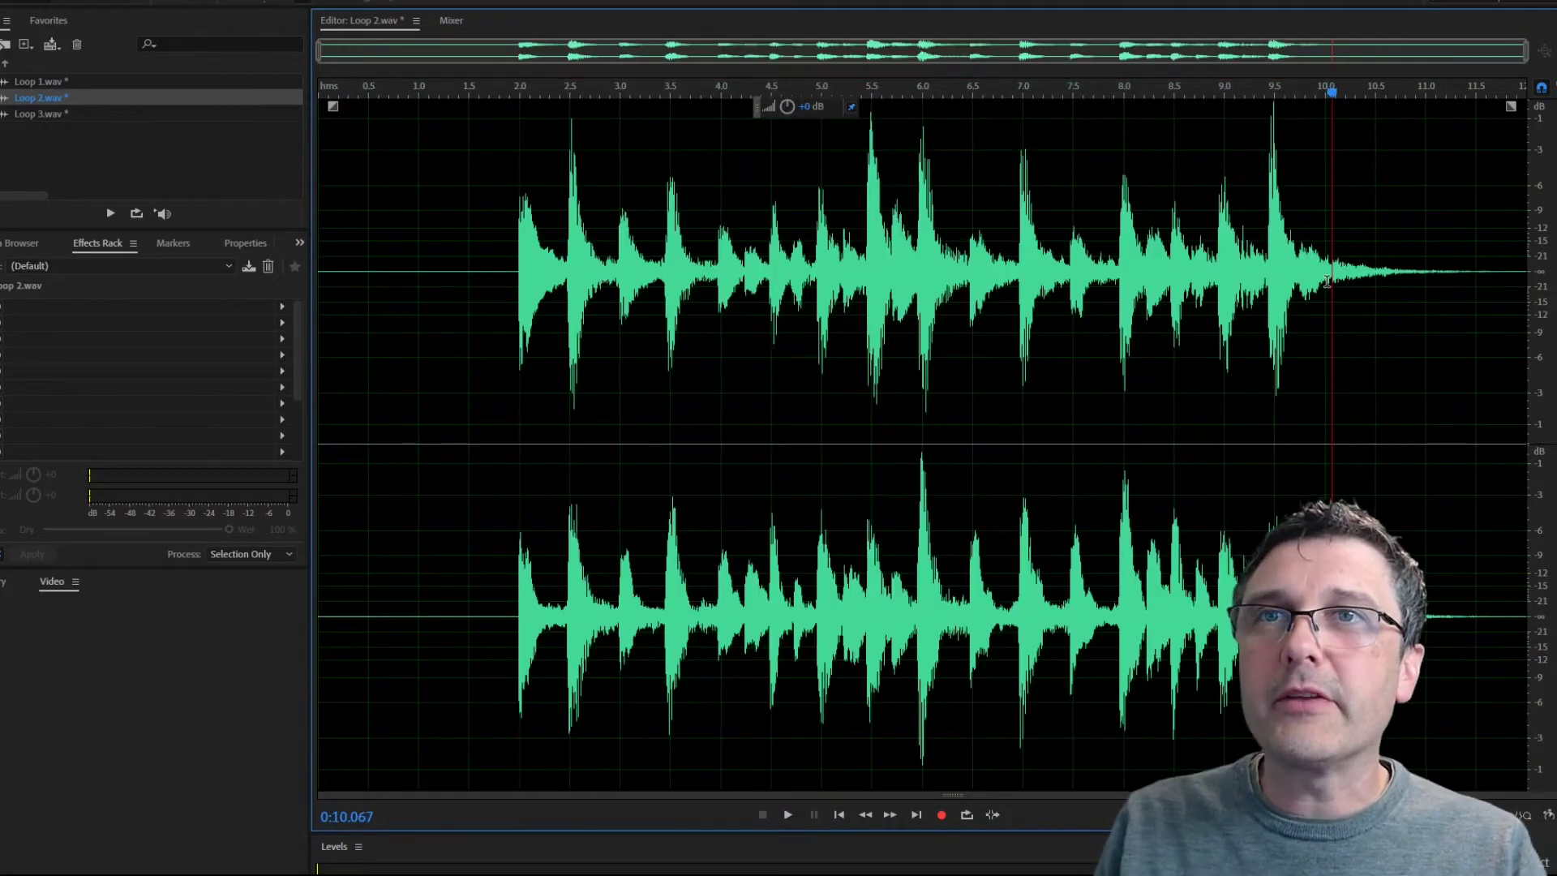
pyautogui.moveTo(996, 283); pyautogui.dragTo(1322, 316)
pyautogui.click(787, 815)
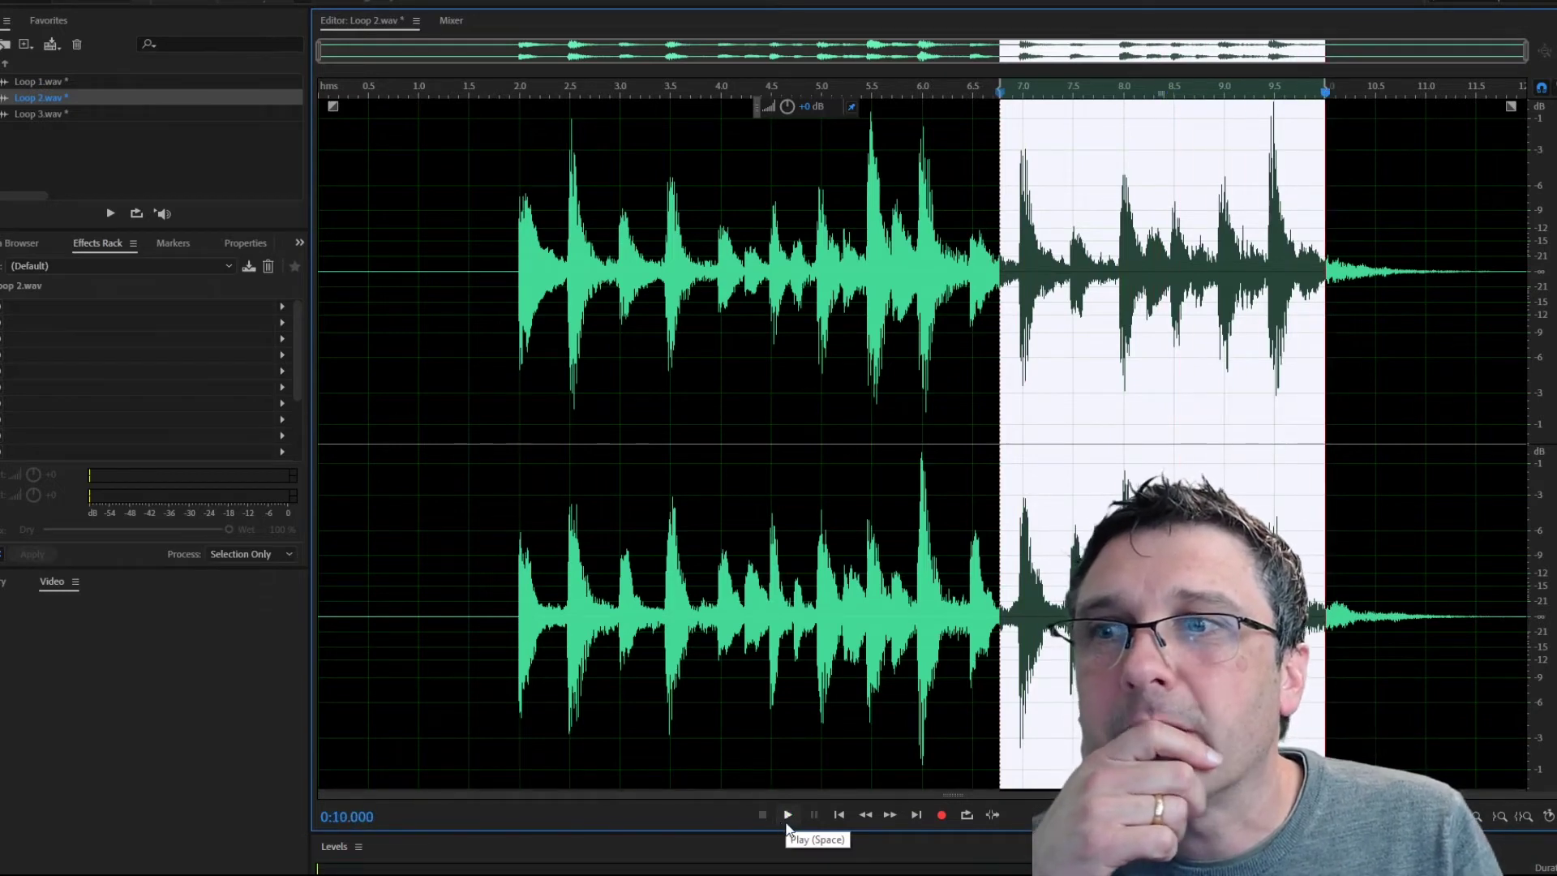
pyautogui.click(1263, 396)
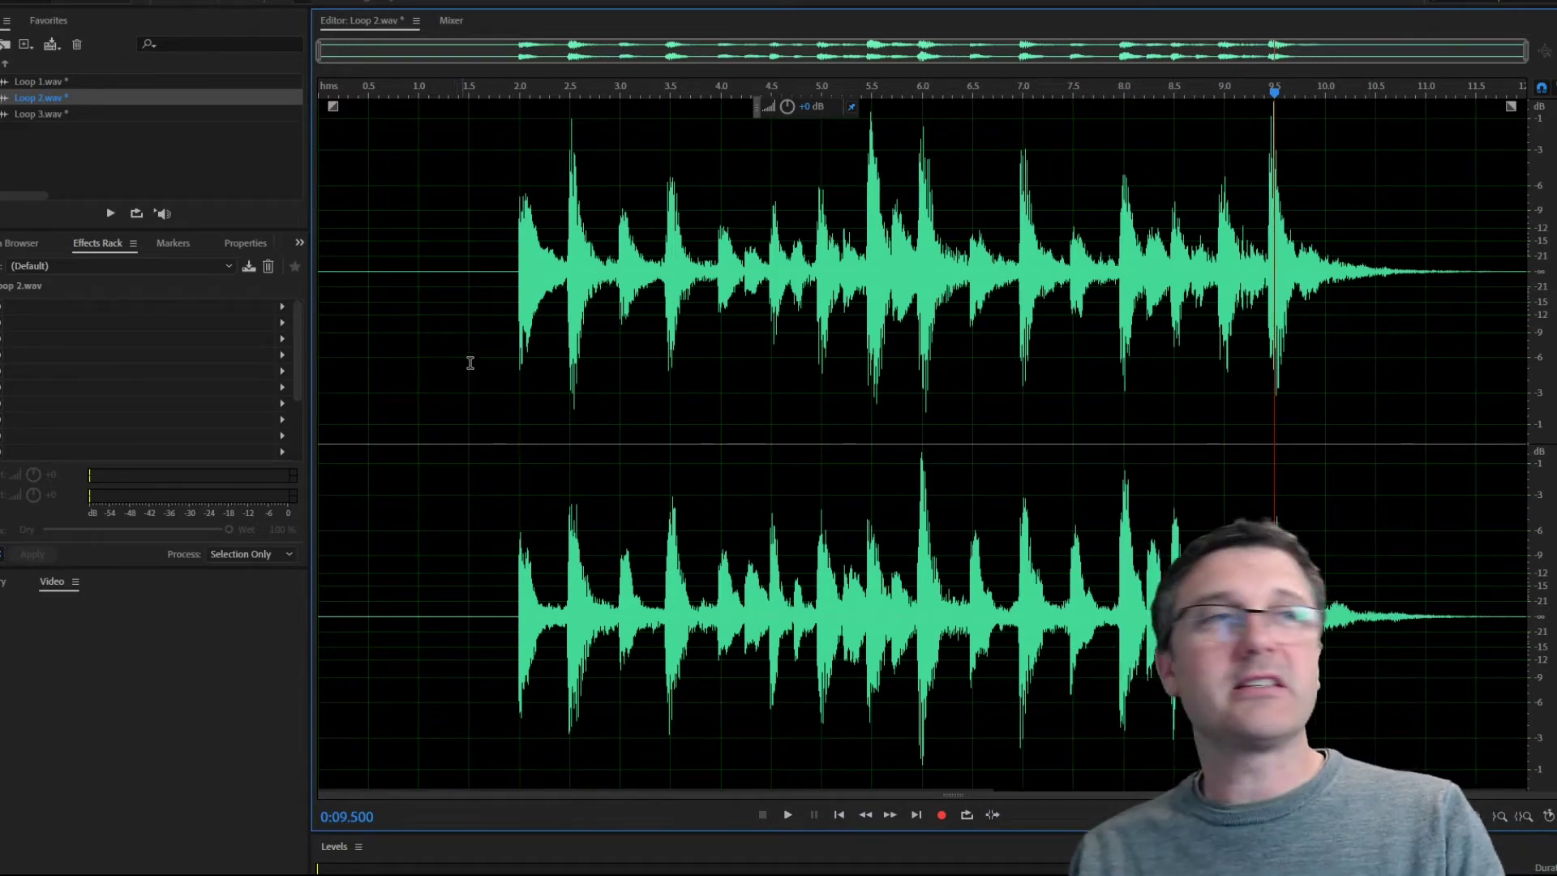
# Step: Examine where the first note begins around the 2-second mark in Loop 2.wav and Loop 1.wav
pyautogui.click(525, 308)
pyautogui.scroll(10, 515, 347)
pyautogui.scroll(-3, 625, 351)
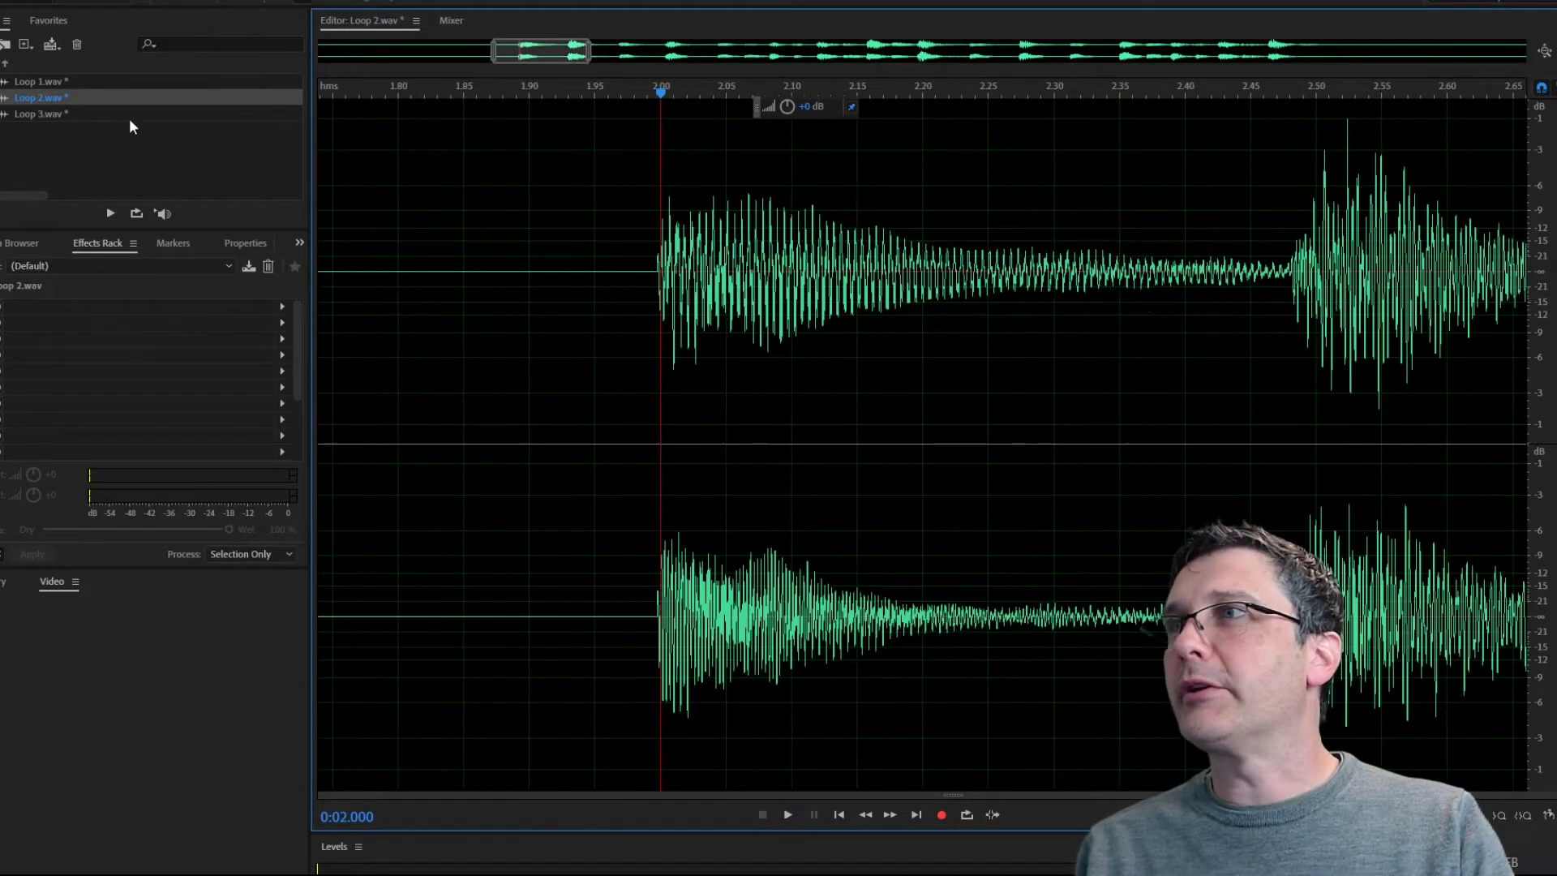
pyautogui.click(67, 81)
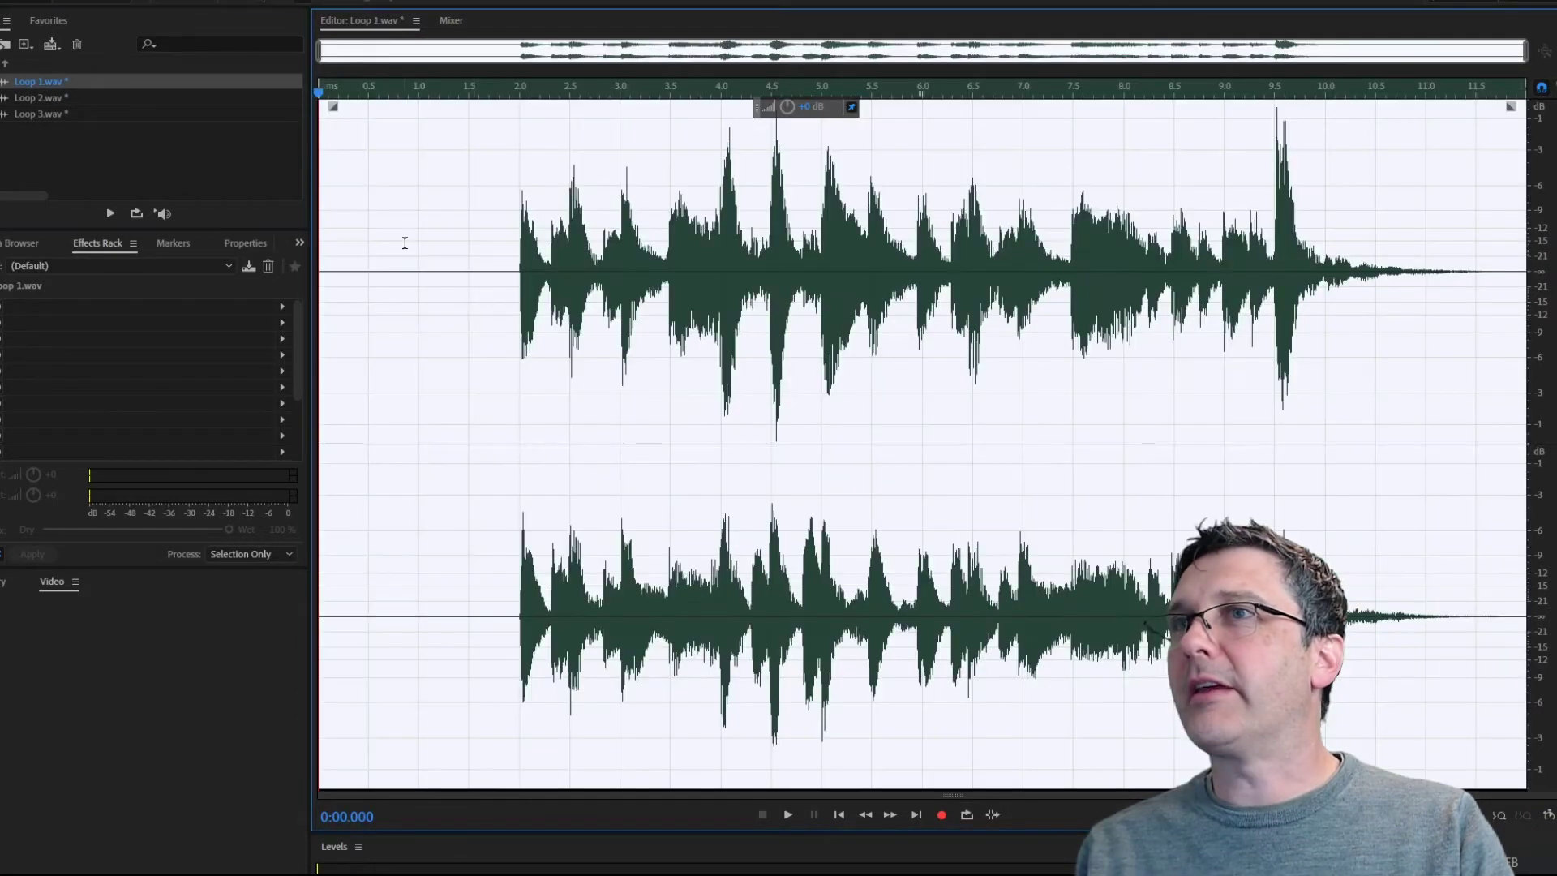
pyautogui.click(519, 292)
pyautogui.scroll(10, 523, 296)
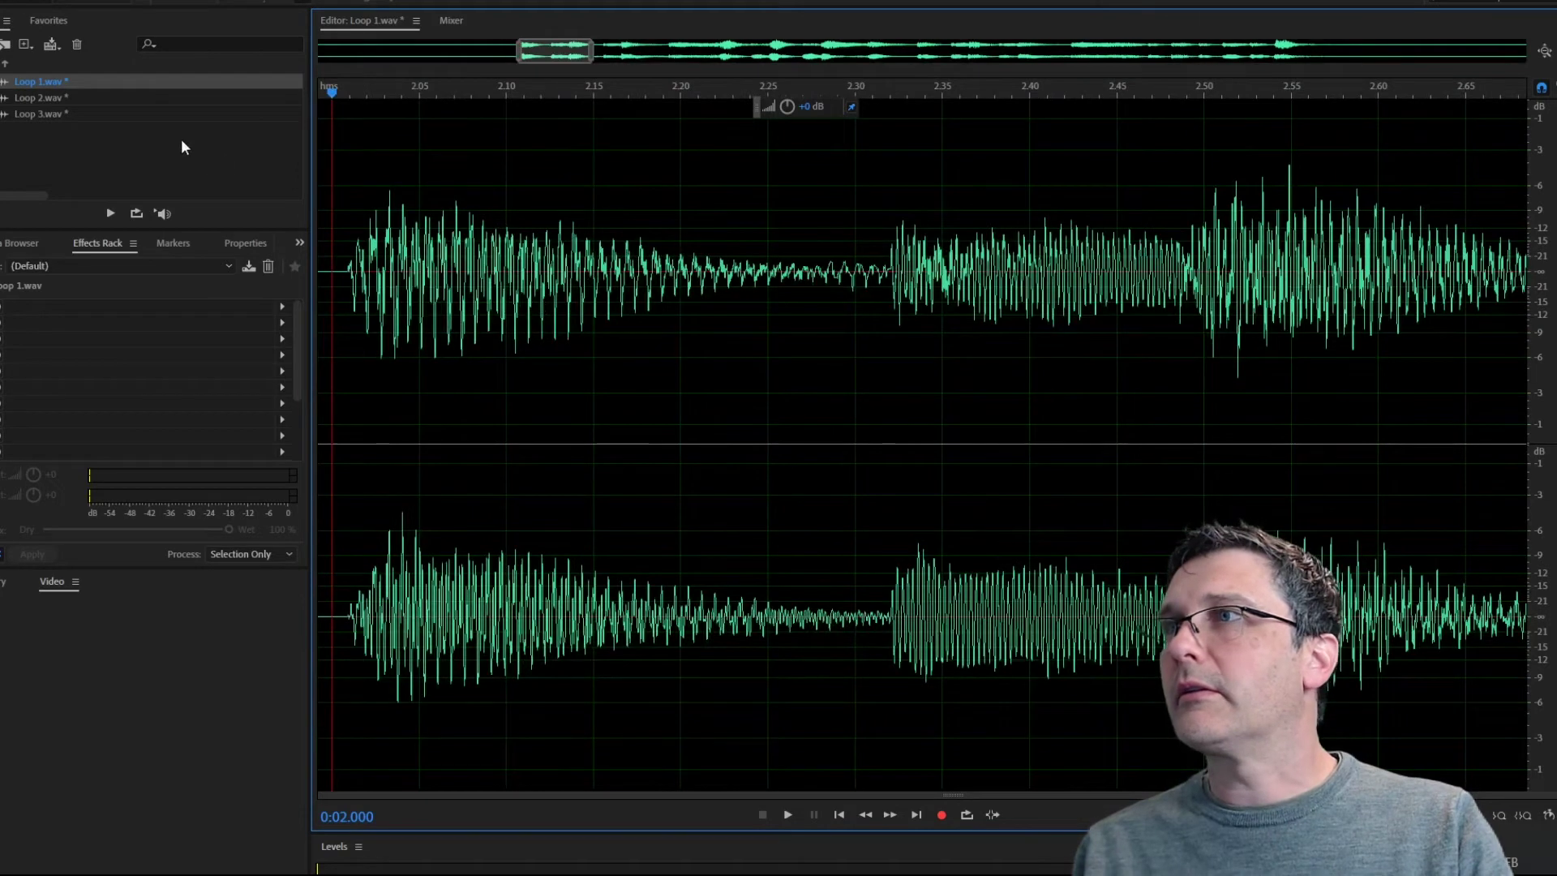
# Step: Examine the start of Loop 3.wav at the 2-second mark and briefly play its opening
pyautogui.click(14, 114)
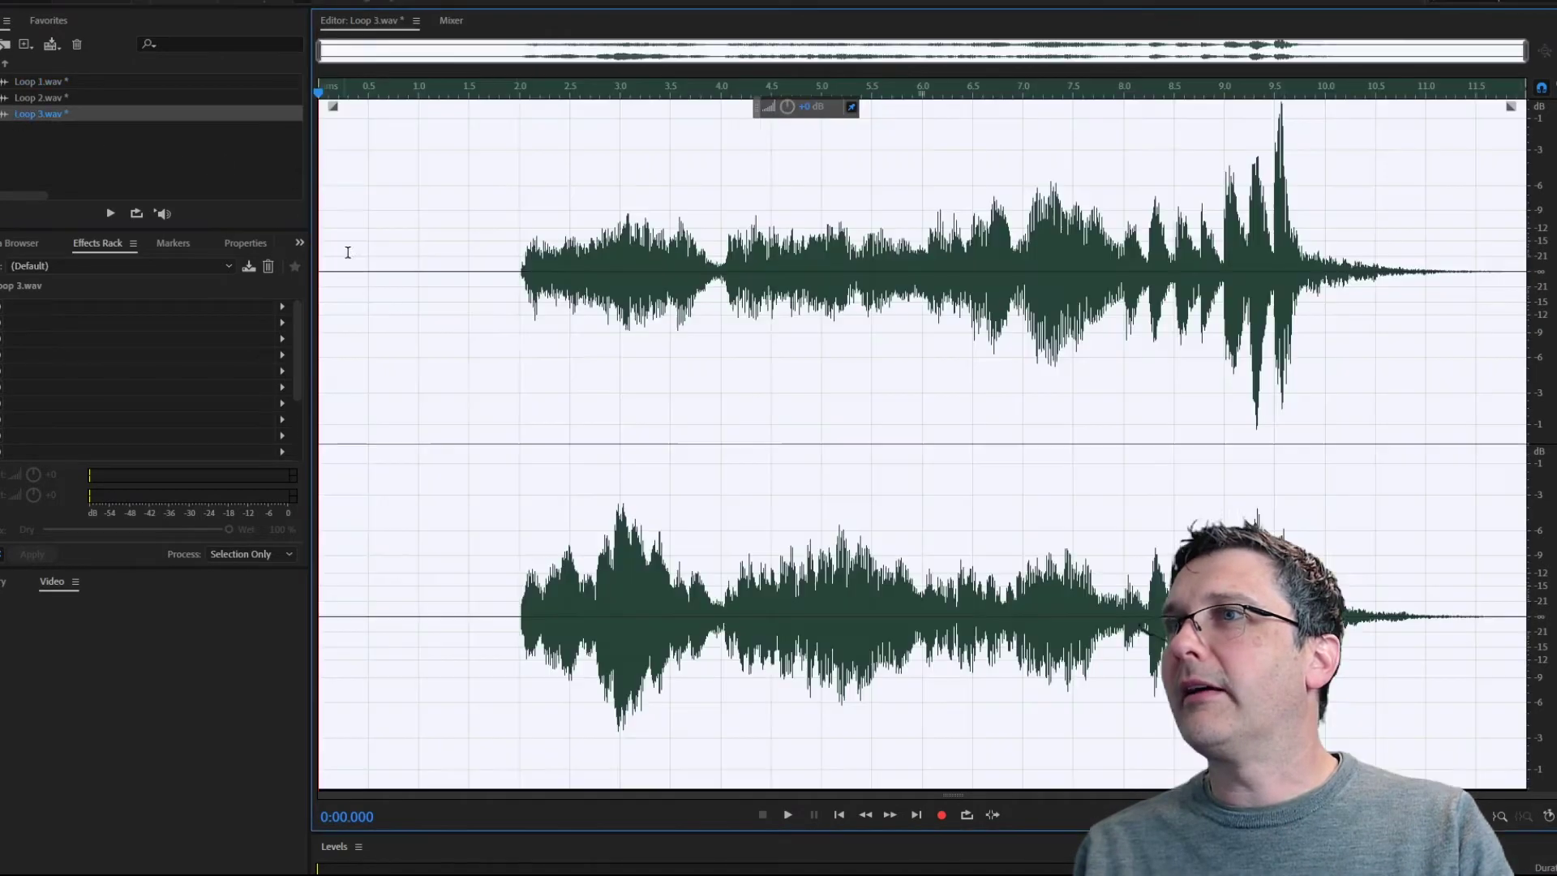
pyautogui.click(523, 273)
pyautogui.scroll(10, 516, 304)
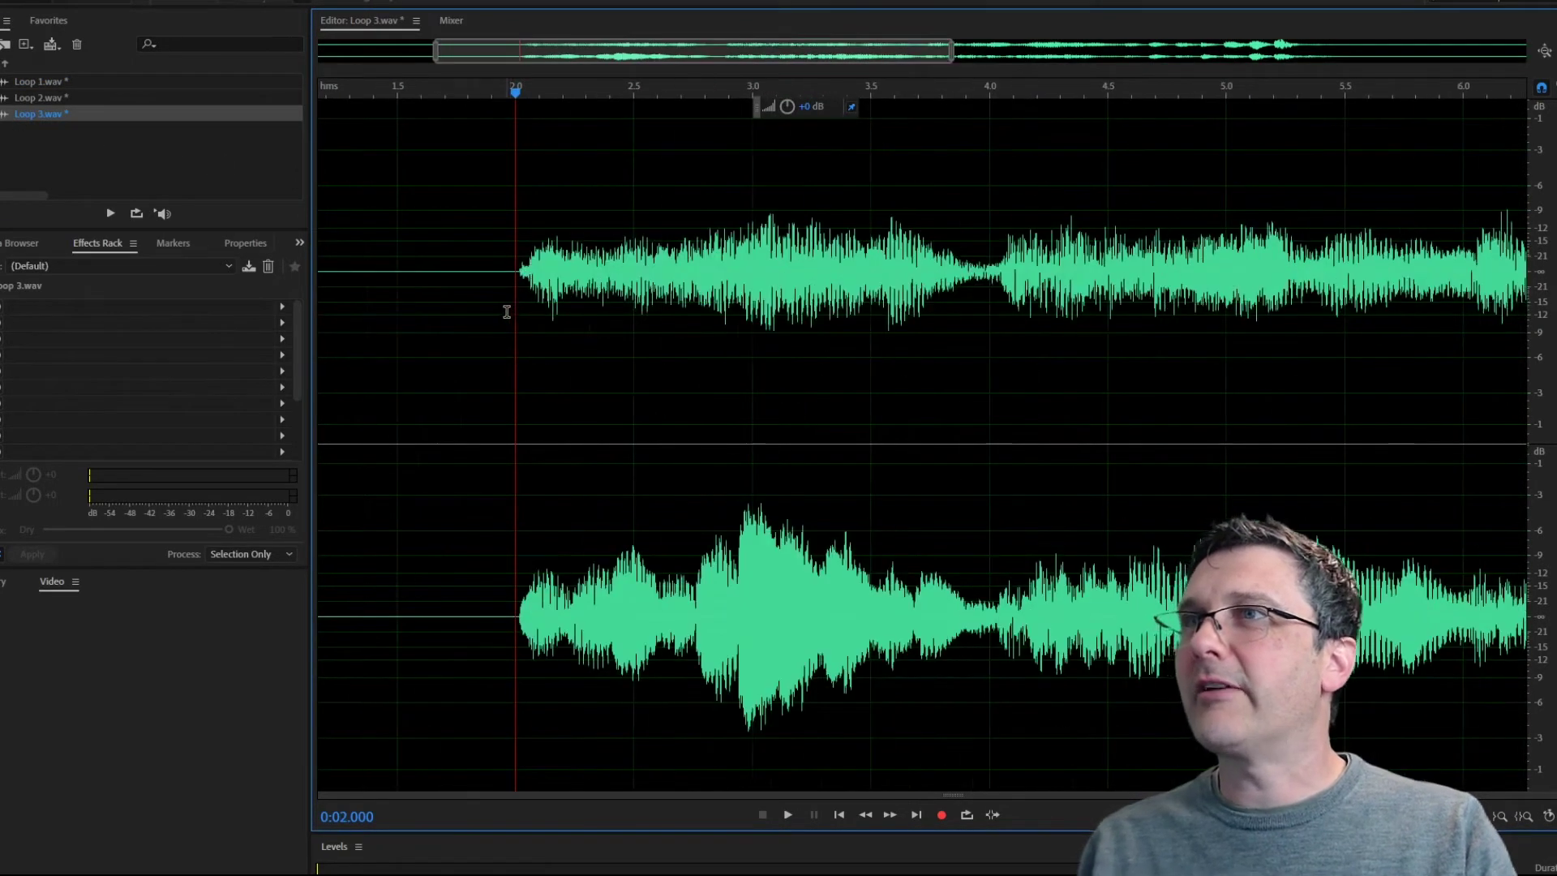
pyautogui.scroll(-5, 506, 312)
pyautogui.press('space')
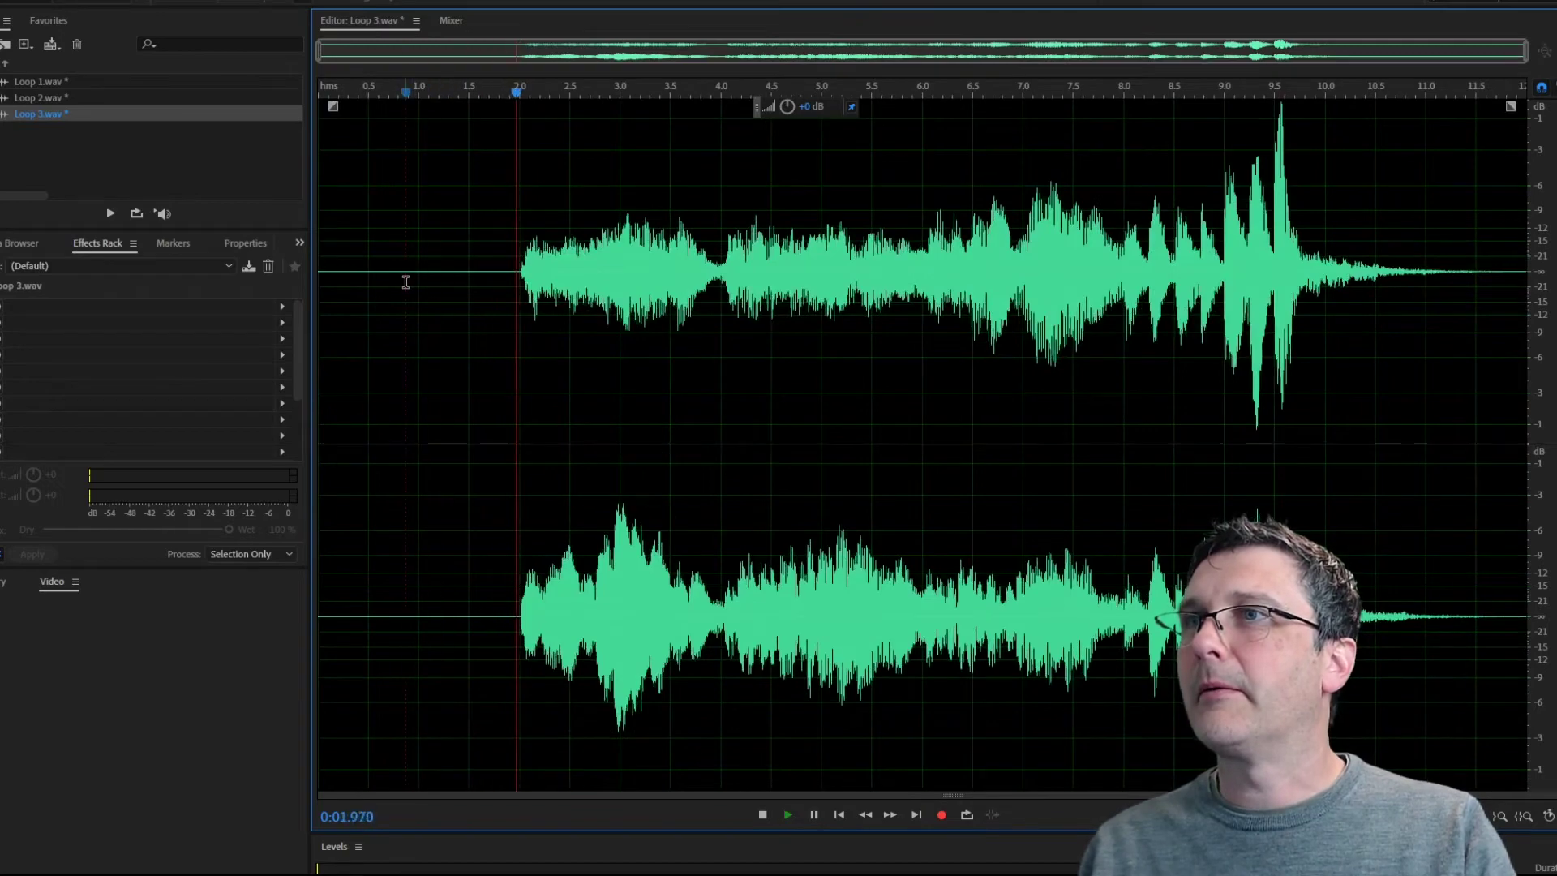
pyautogui.press('space')
# Step: Inspect the first note's onset in Loop 1.wav up close, comparing it with the exact 2-second position
pyautogui.click(42, 81)
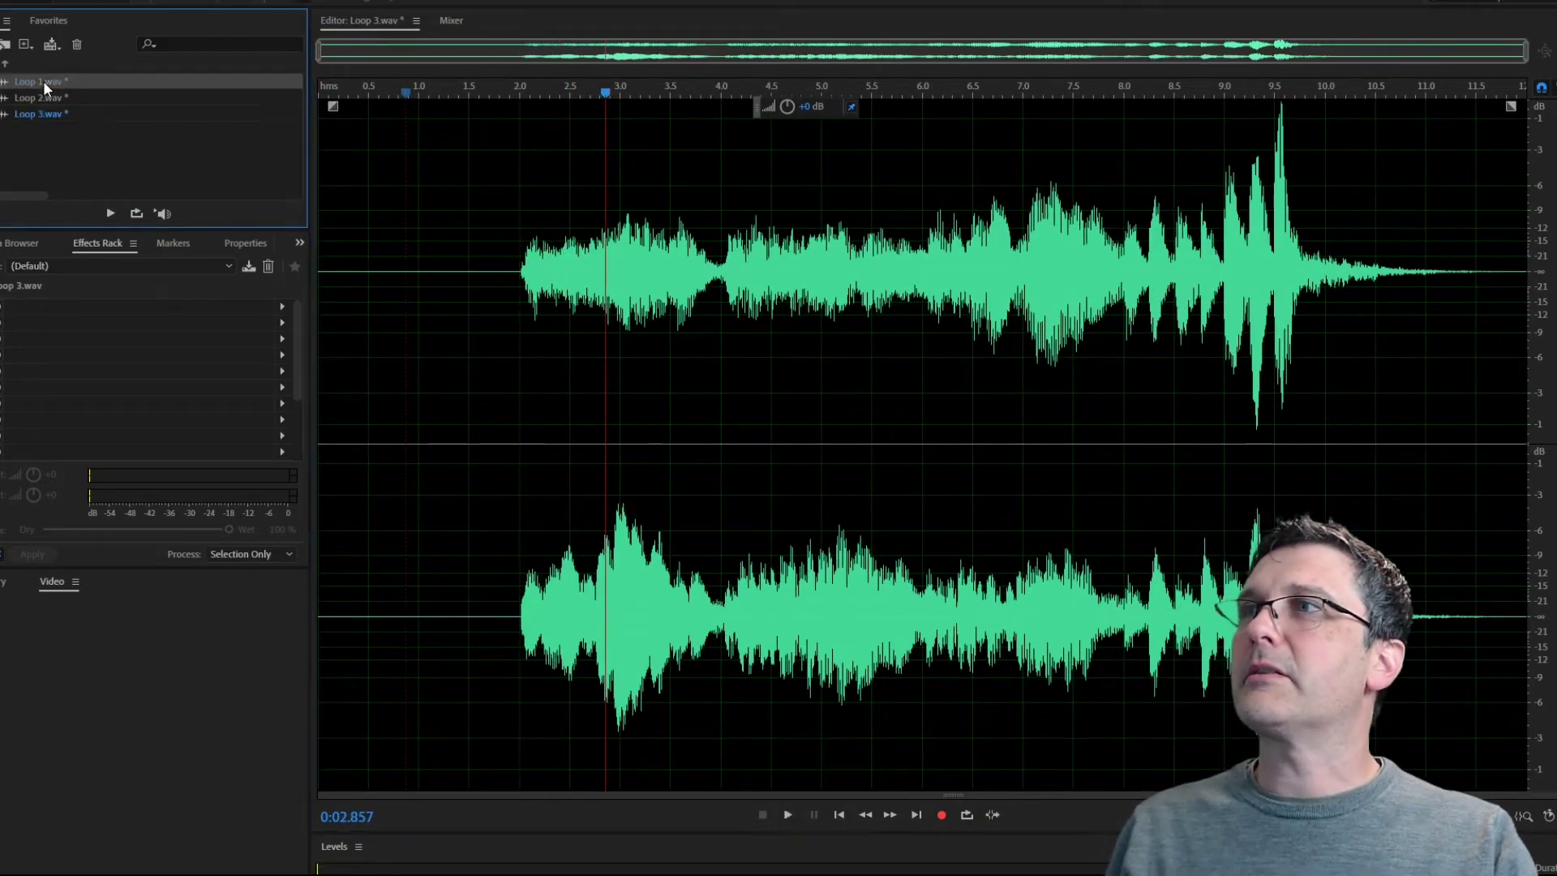
pyautogui.scroll(-5, 779, 395)
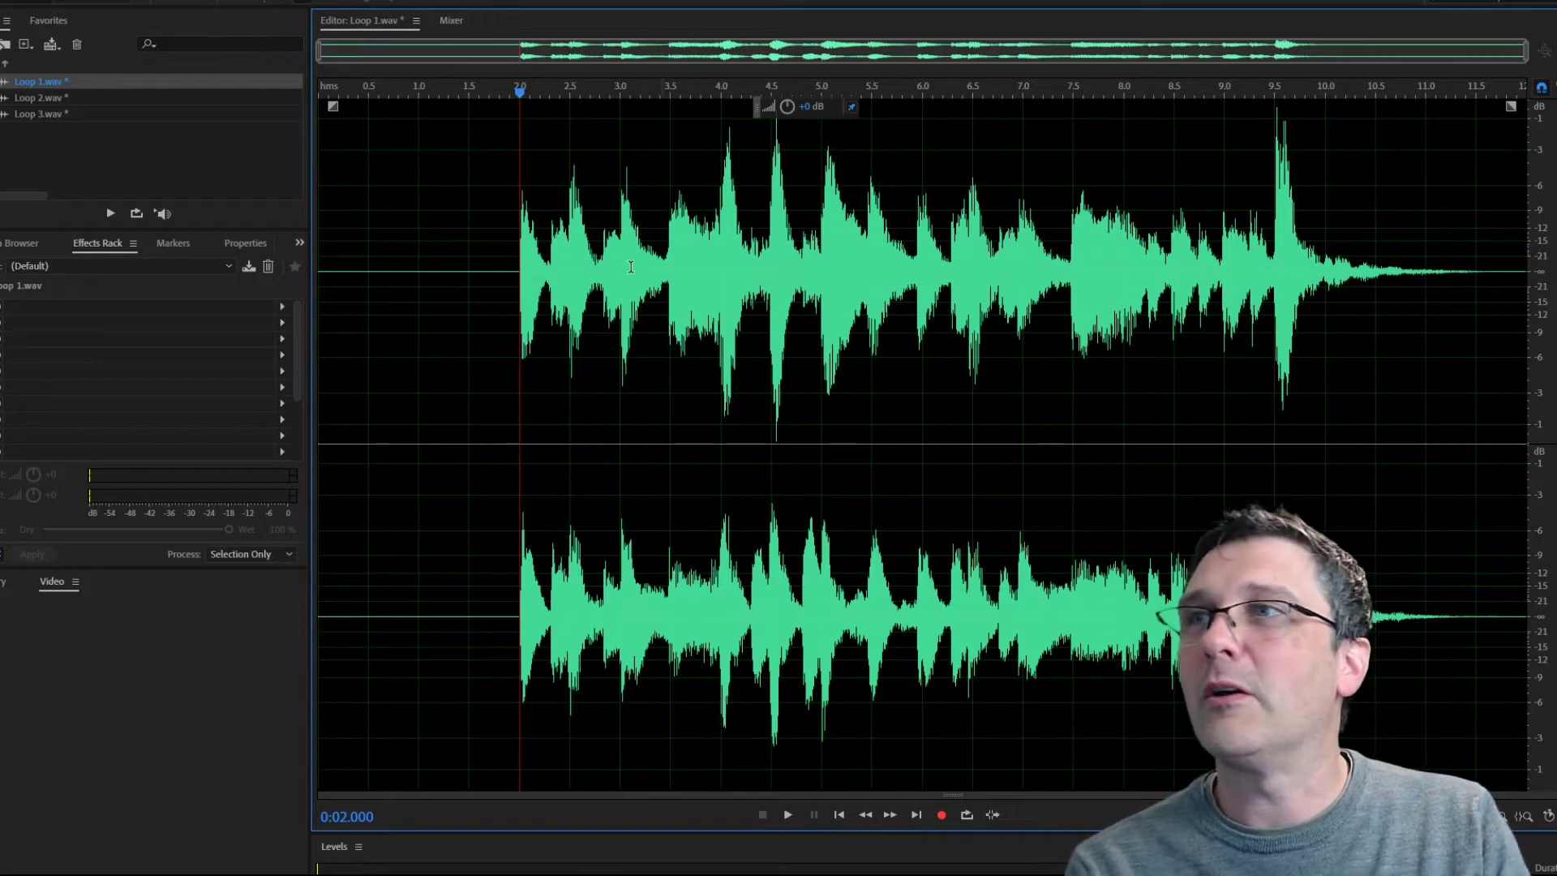
pyautogui.scroll(5, 521, 260)
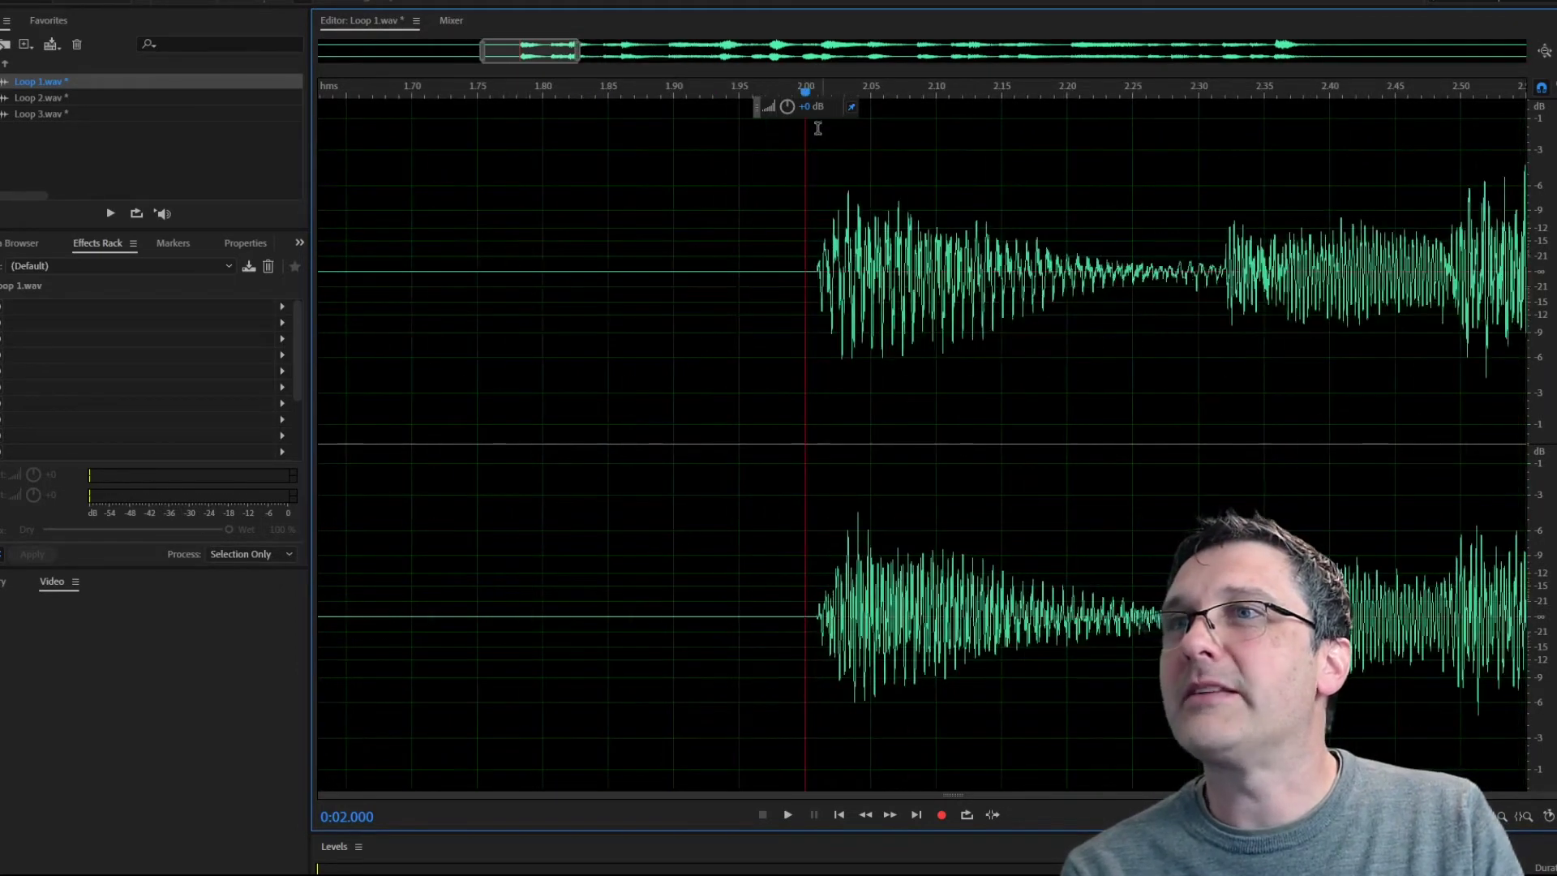
pyautogui.click(816, 281)
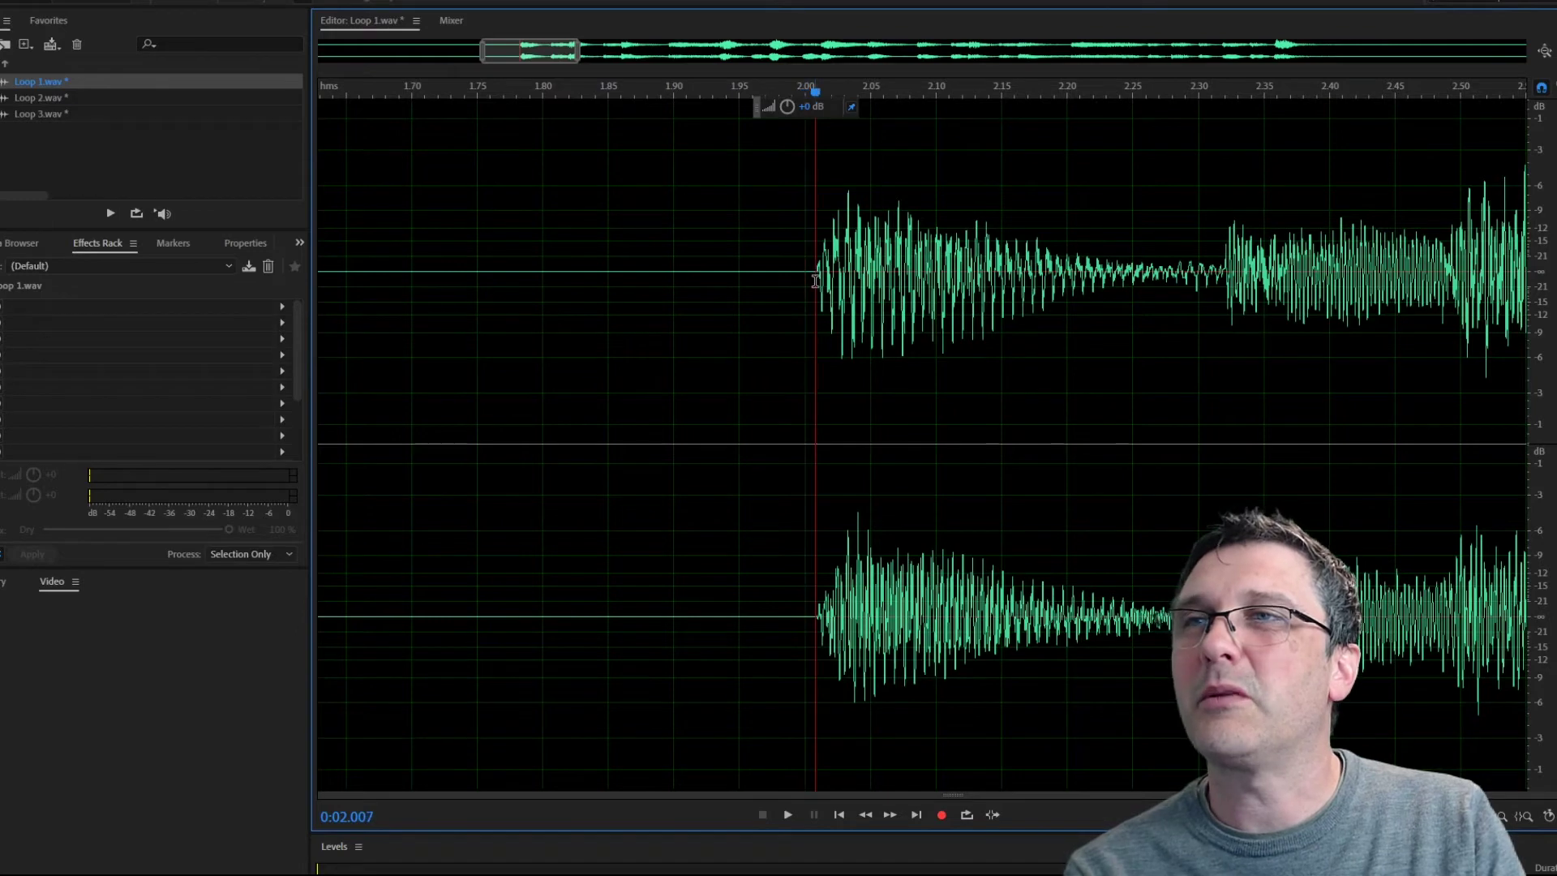
pyautogui.click(805, 239)
pyautogui.scroll(-5, 820, 281)
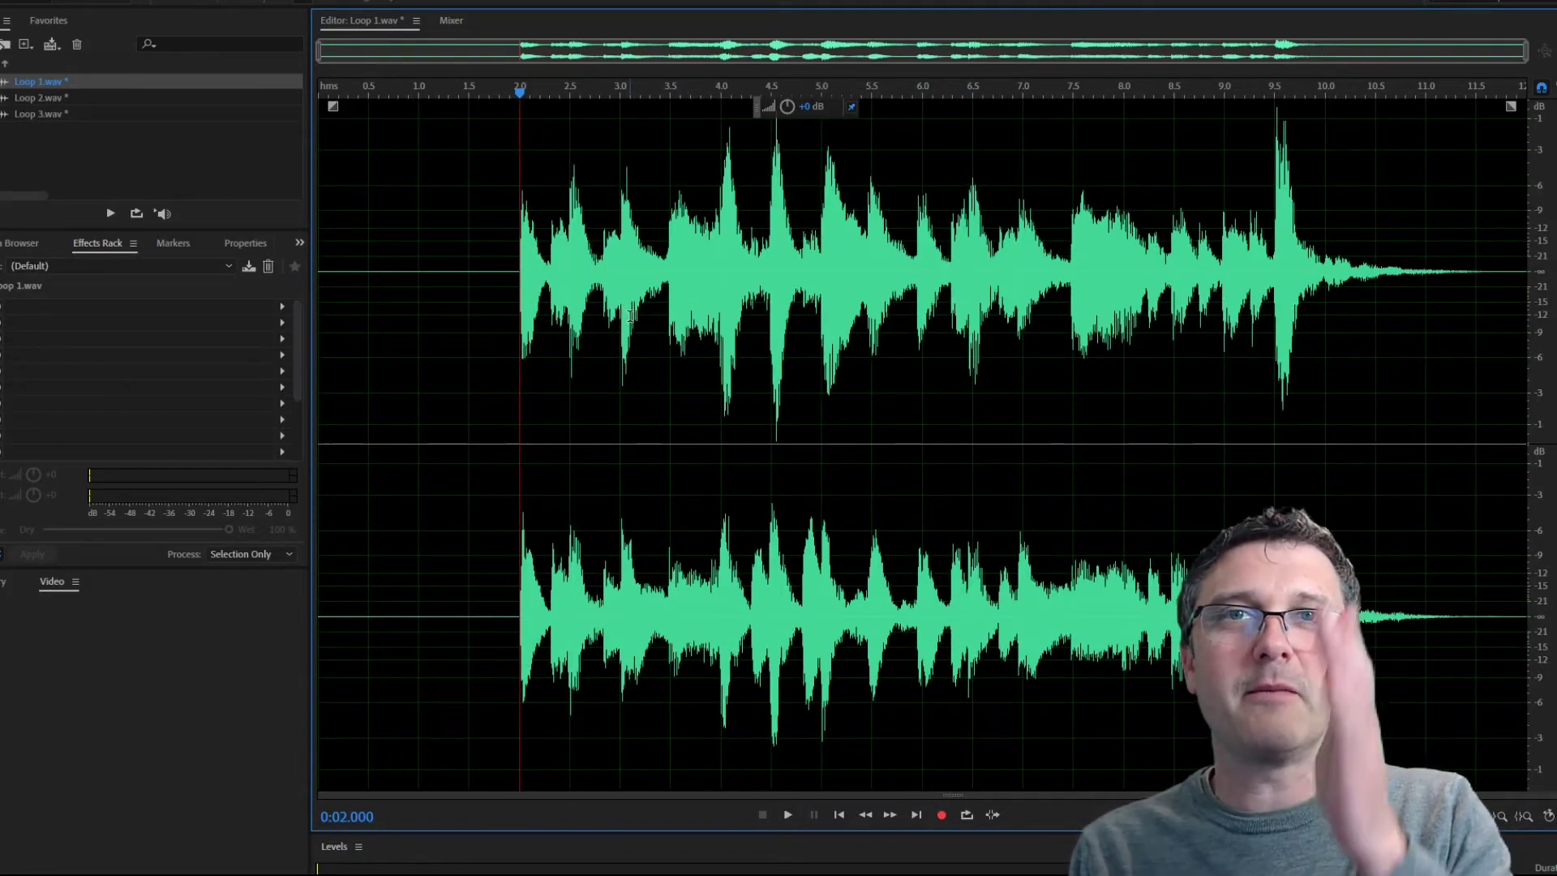
# Step: Play Loop 1.wav from 2 to about 10 seconds, inspect its decay around 10 seconds, and view the other two loops
pyautogui.press('space')
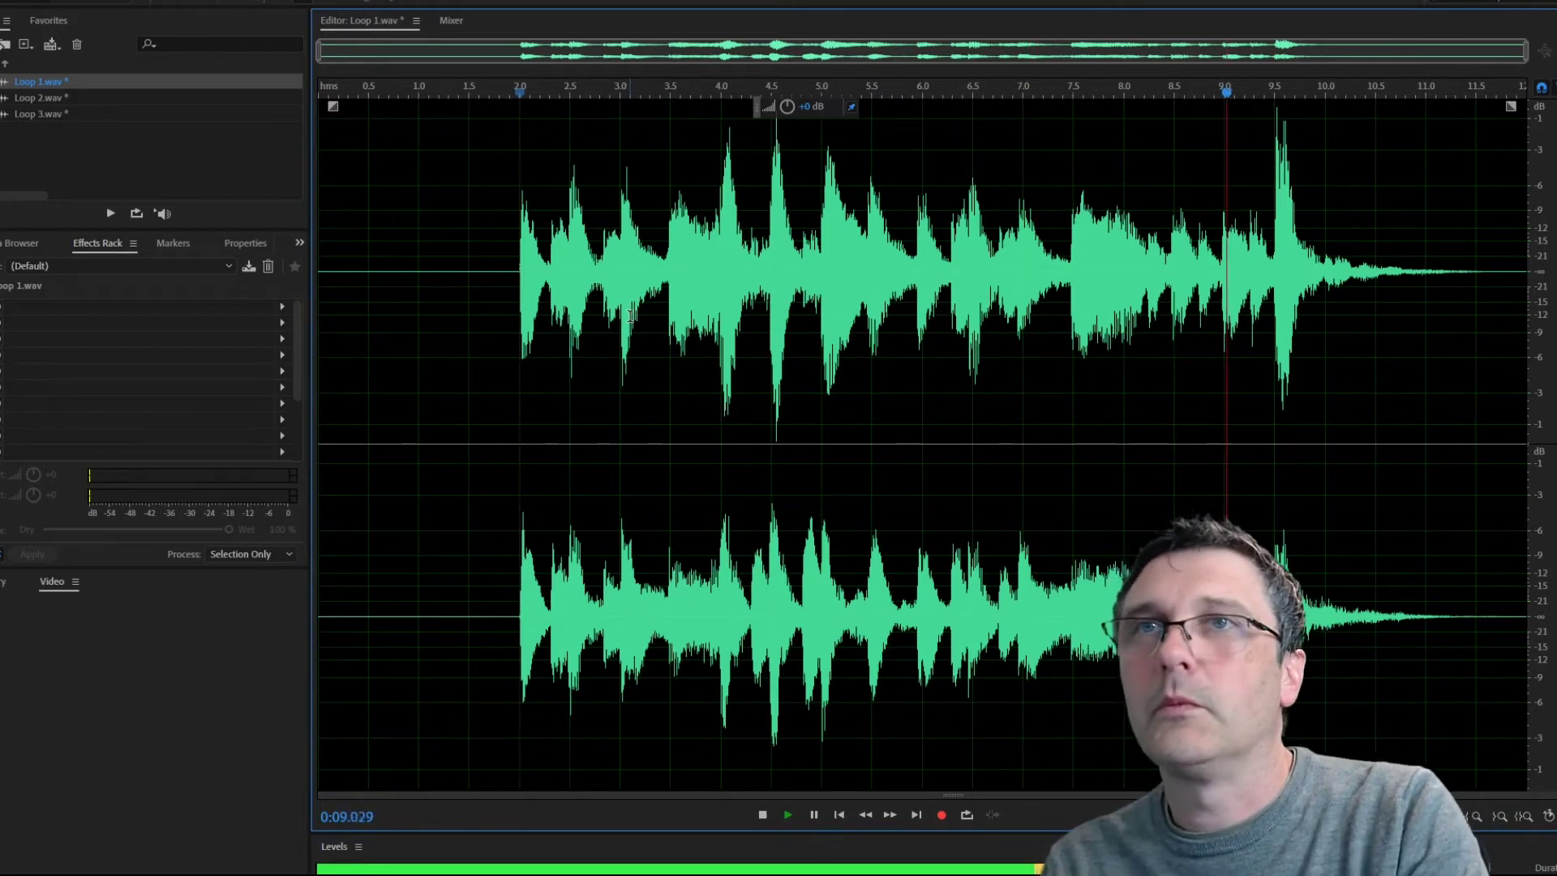
pyautogui.press('space')
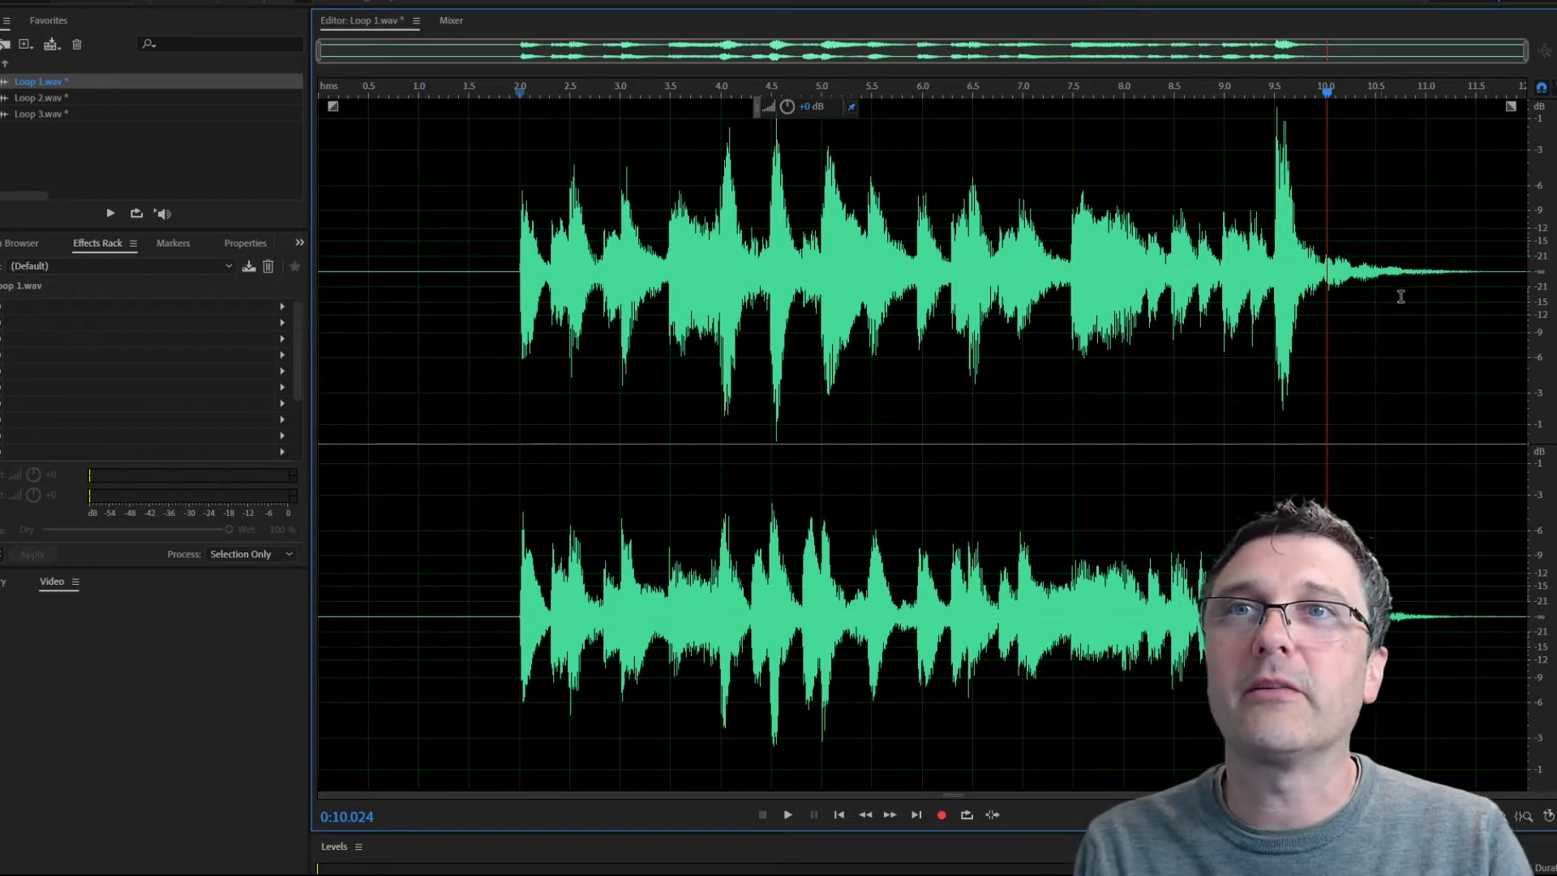
pyautogui.scroll(10, 1334, 335)
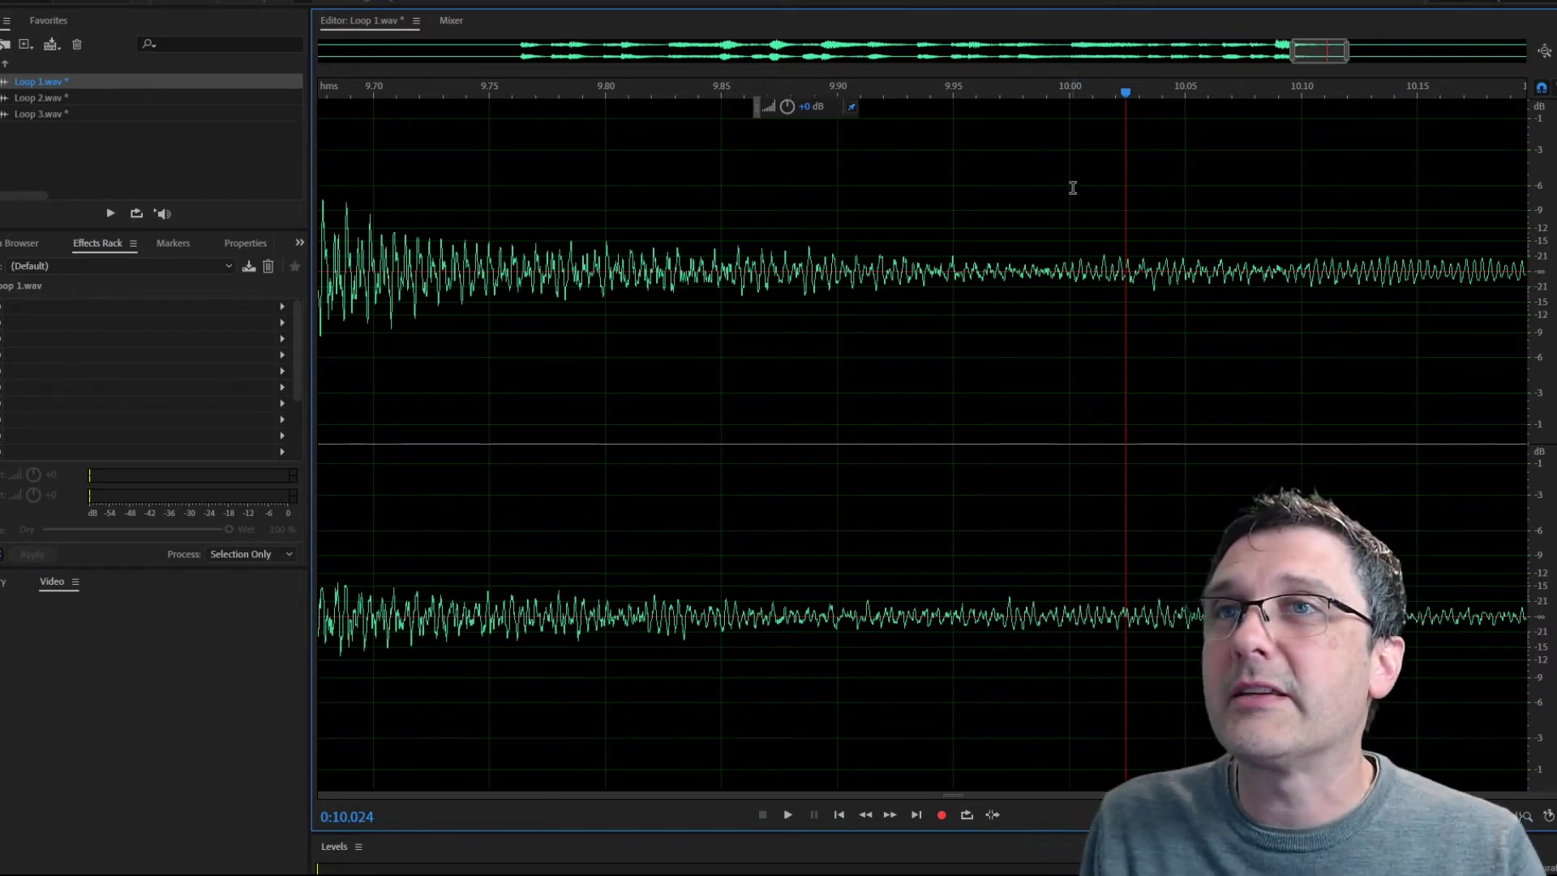
pyautogui.scroll(-5, 1074, 243)
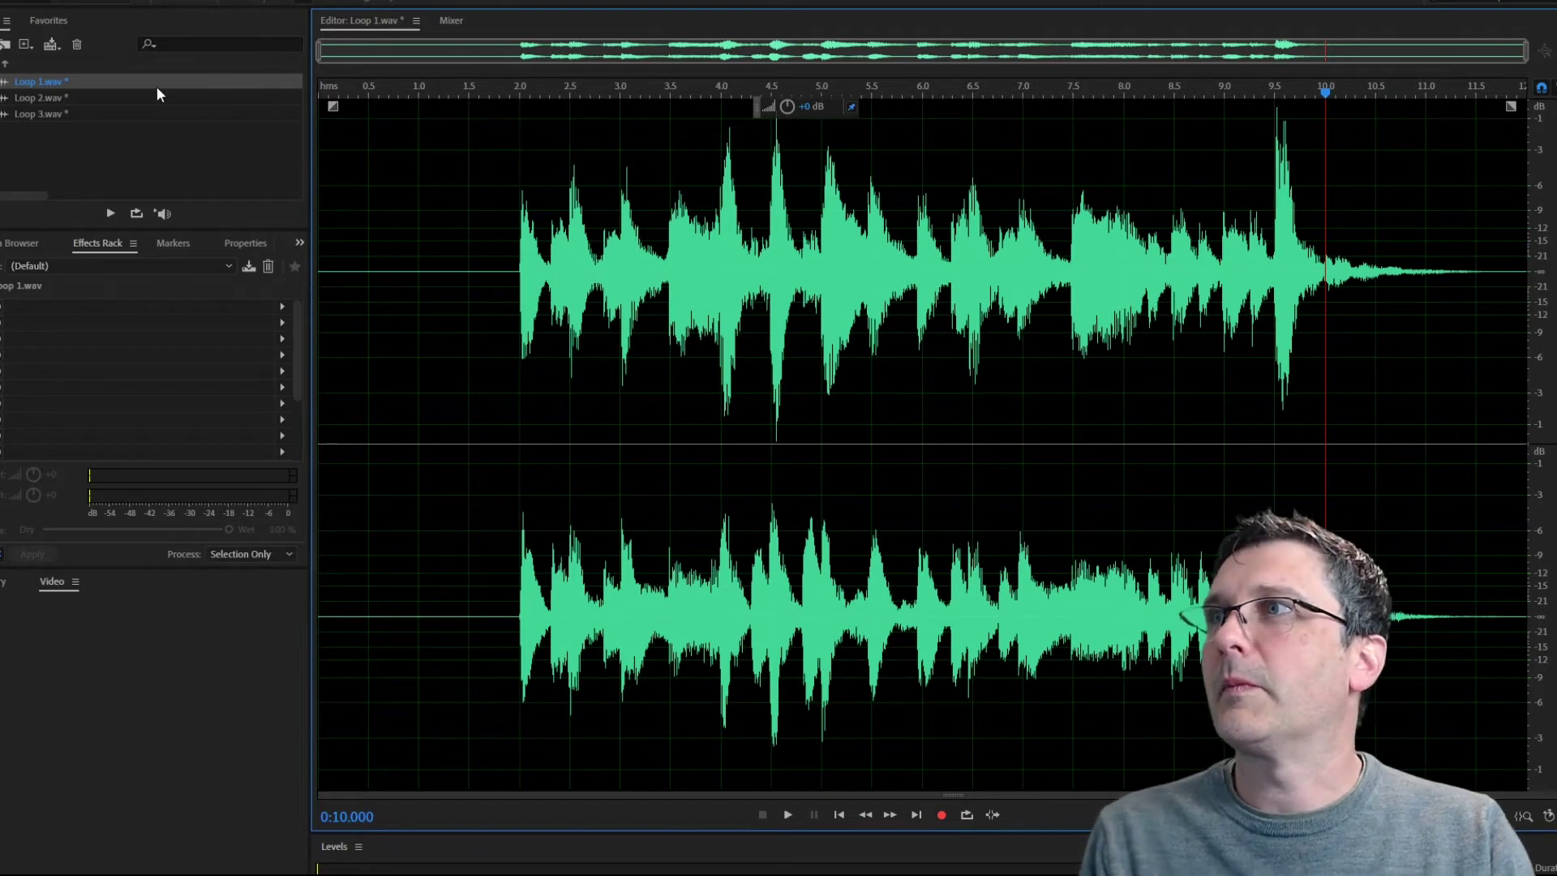
pyautogui.click(46, 98)
pyautogui.click(37, 114)
# Step: Switch to Syrinscape in the browser and add a new element named Infinite loop
pyautogui.hotkey('alt', 'Tab')
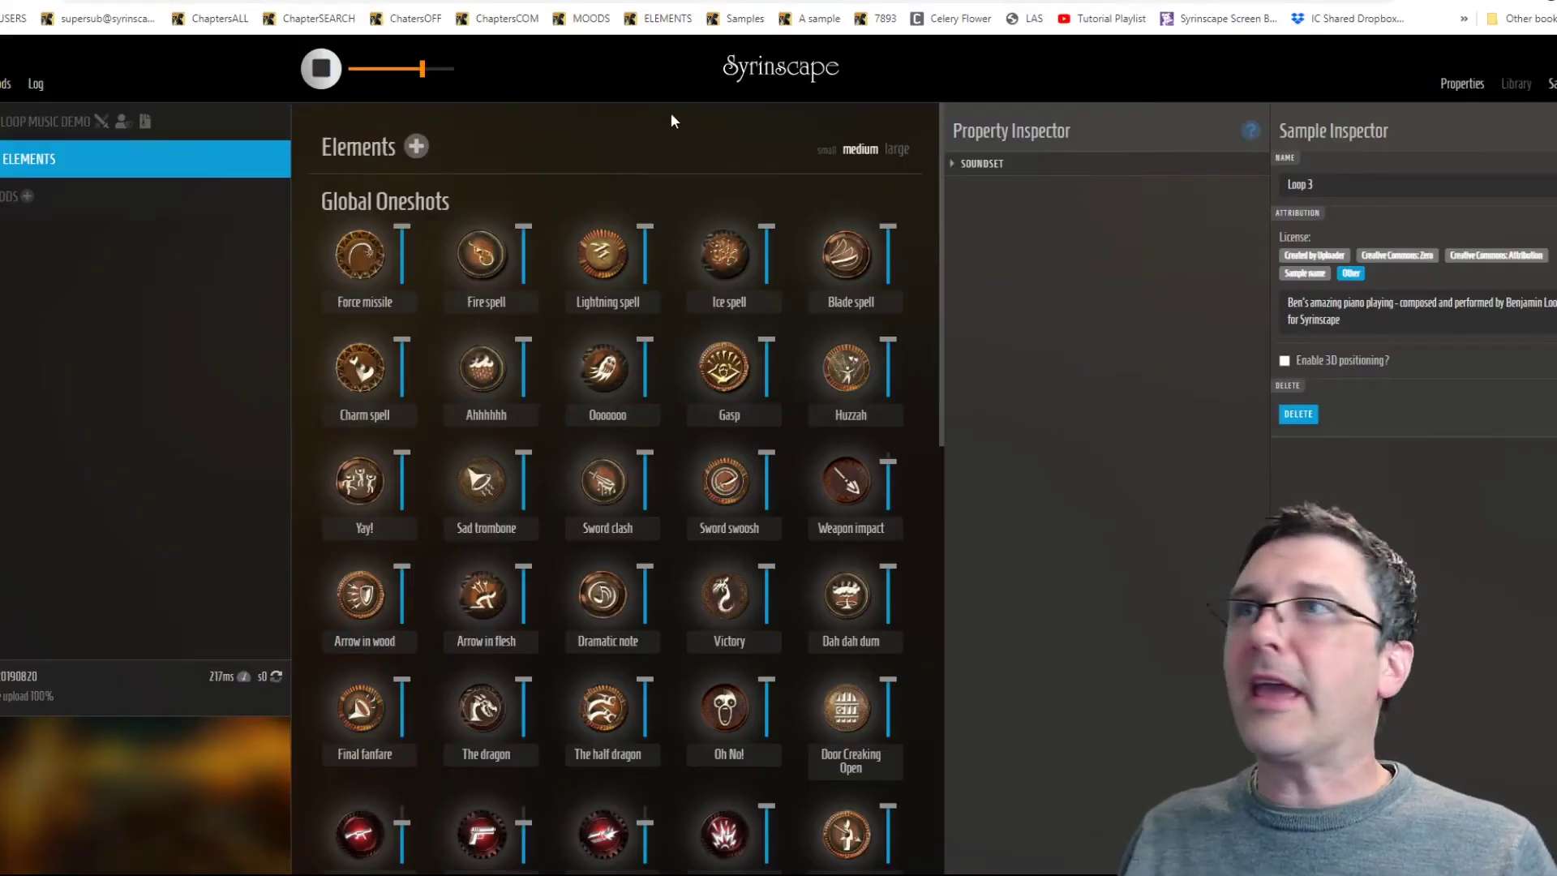
pyautogui.click(416, 146)
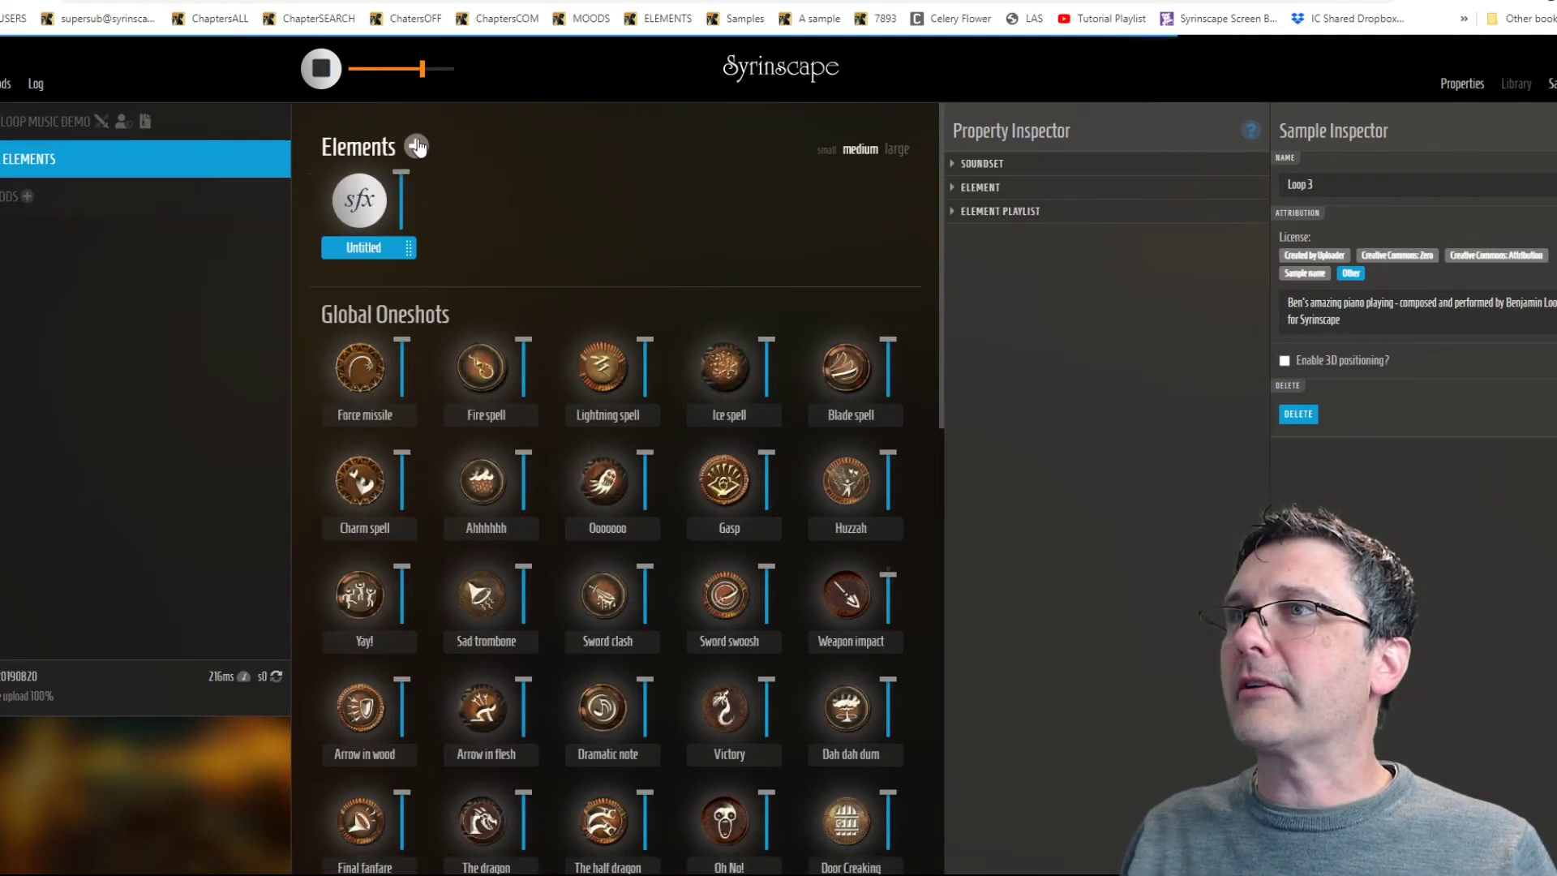
pyautogui.write('Inf')
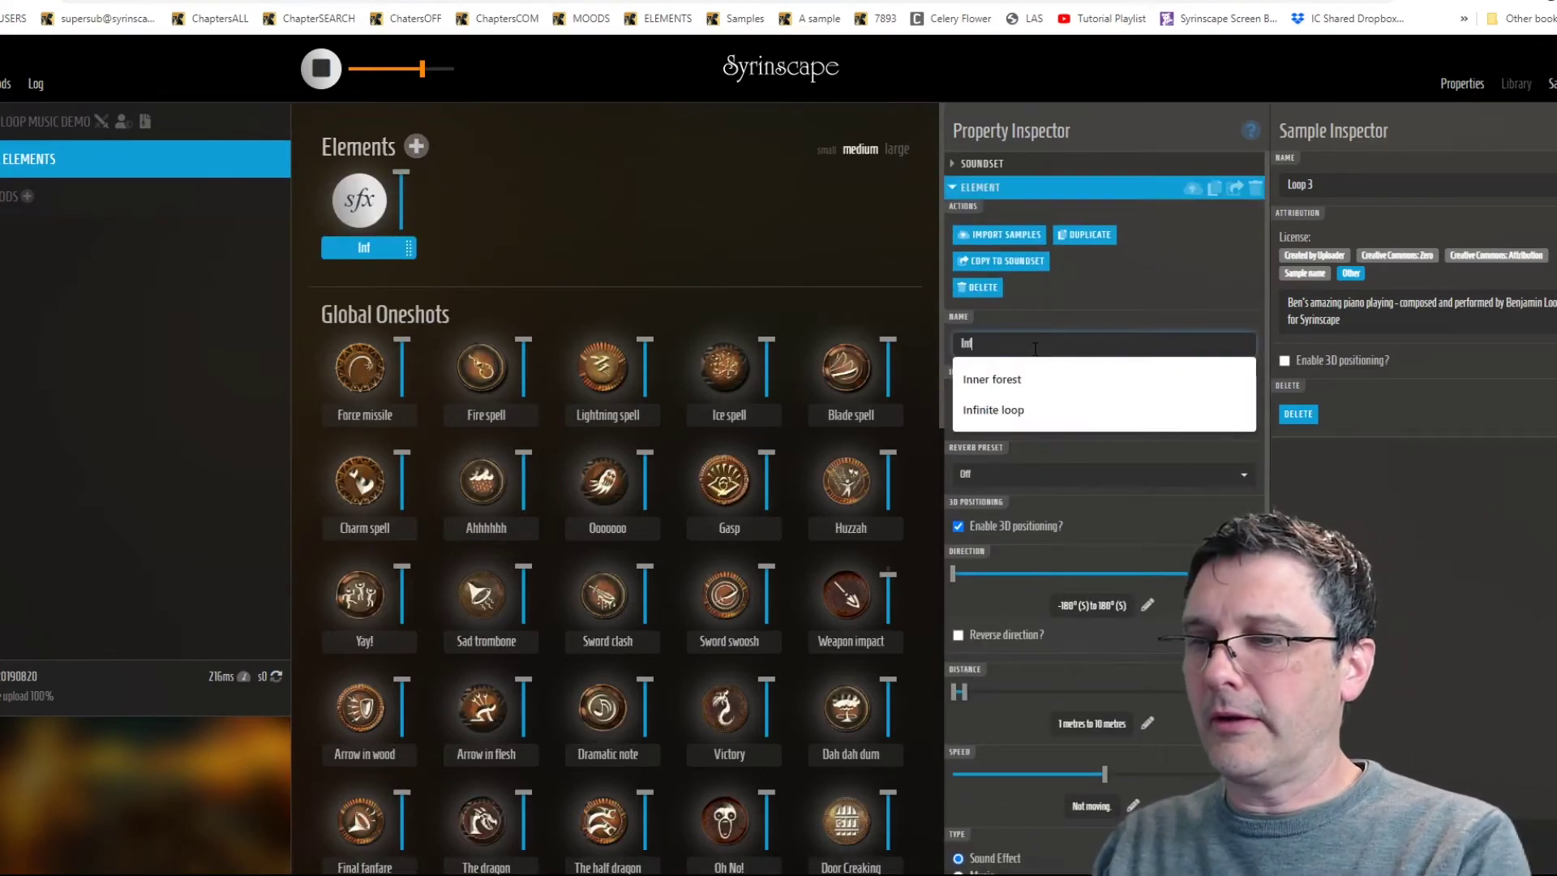
pyautogui.write('inite loop')
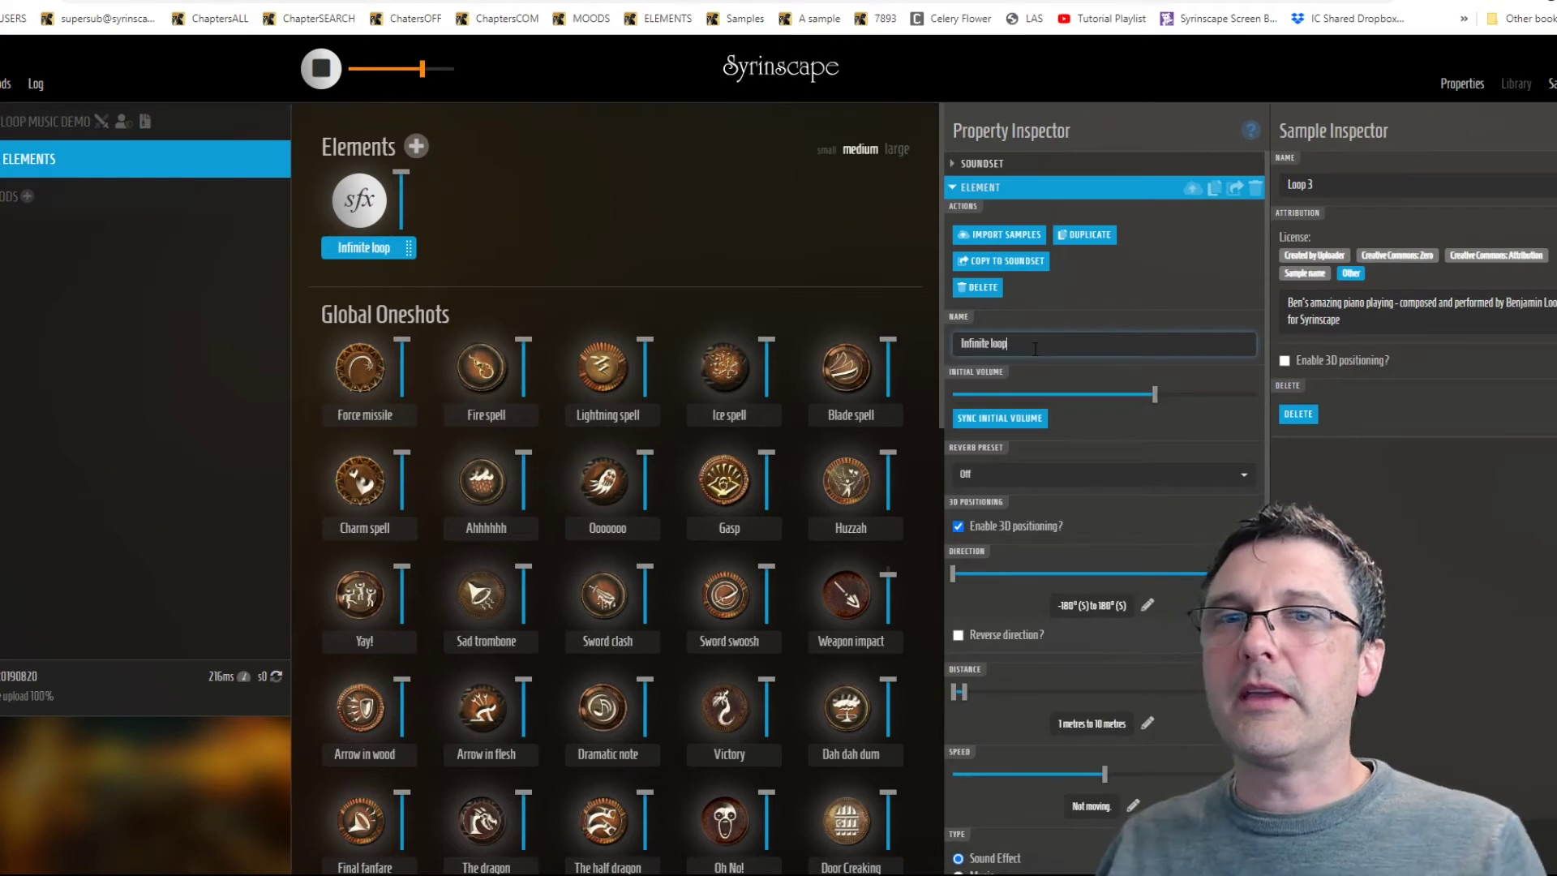
pyautogui.click(1120, 304)
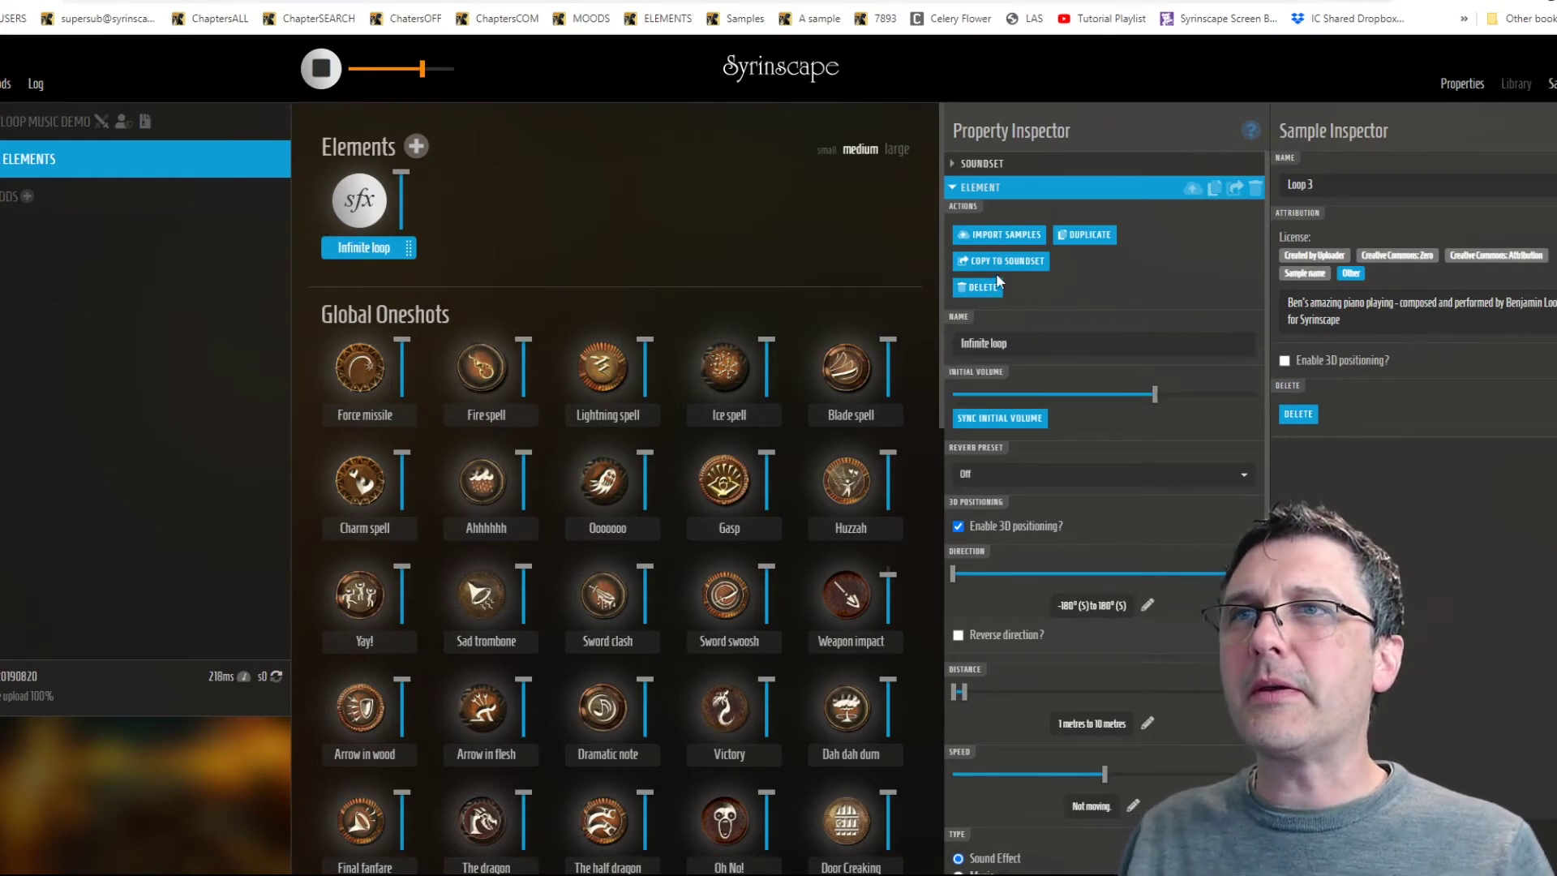
# Step: Start a sample import for the Infinite loop element's playlist and add Loop 1a.wav, Loop 2a.wav and Loop 3a.wav
pyautogui.click(962, 193)
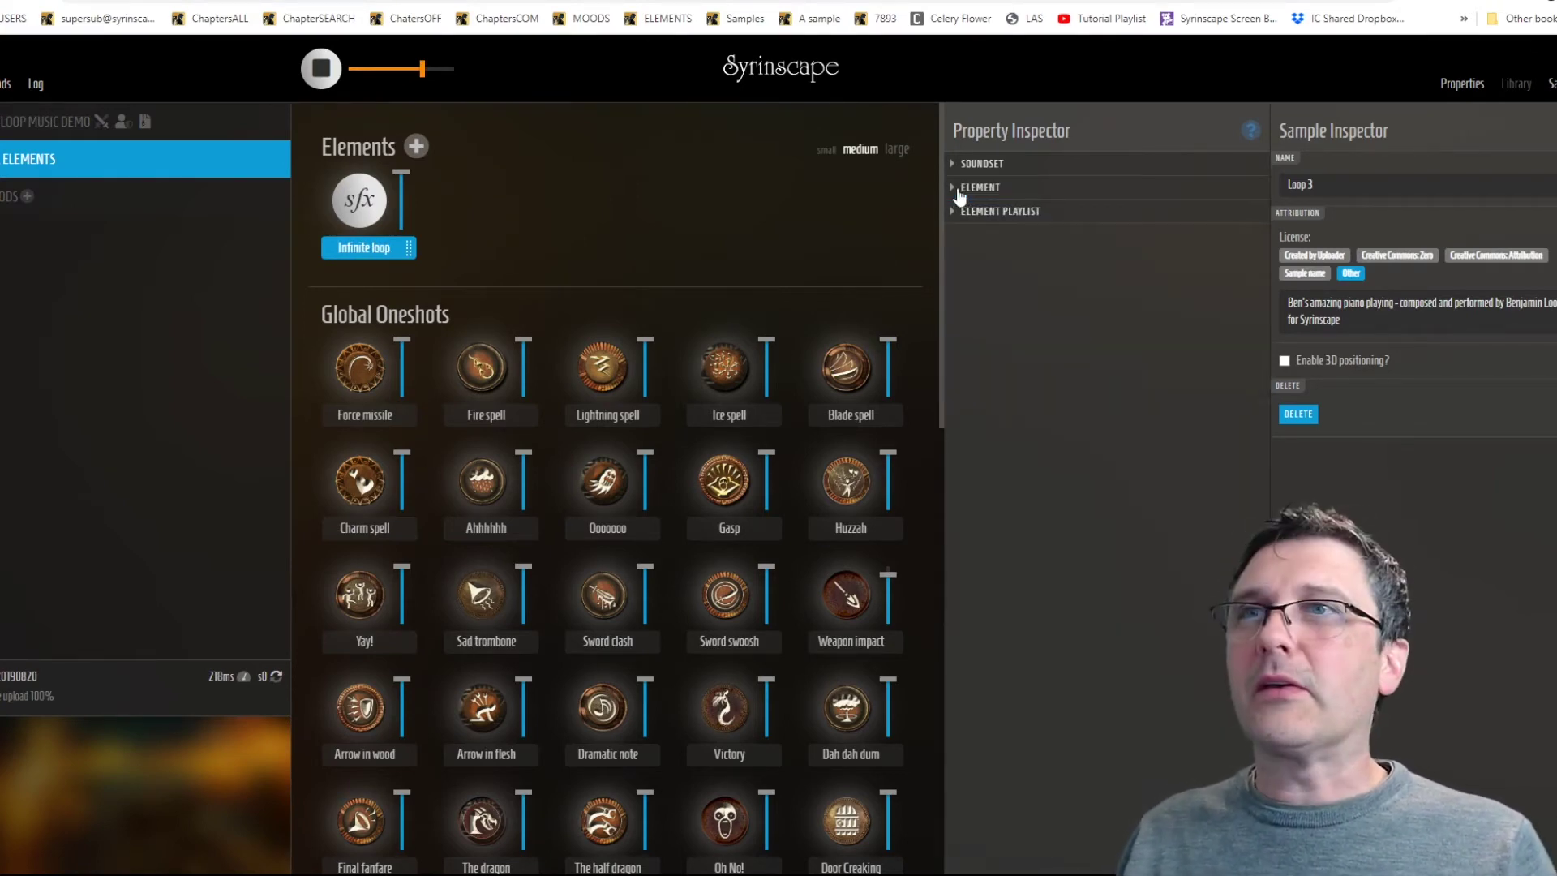
pyautogui.click(955, 213)
pyautogui.click(1255, 211)
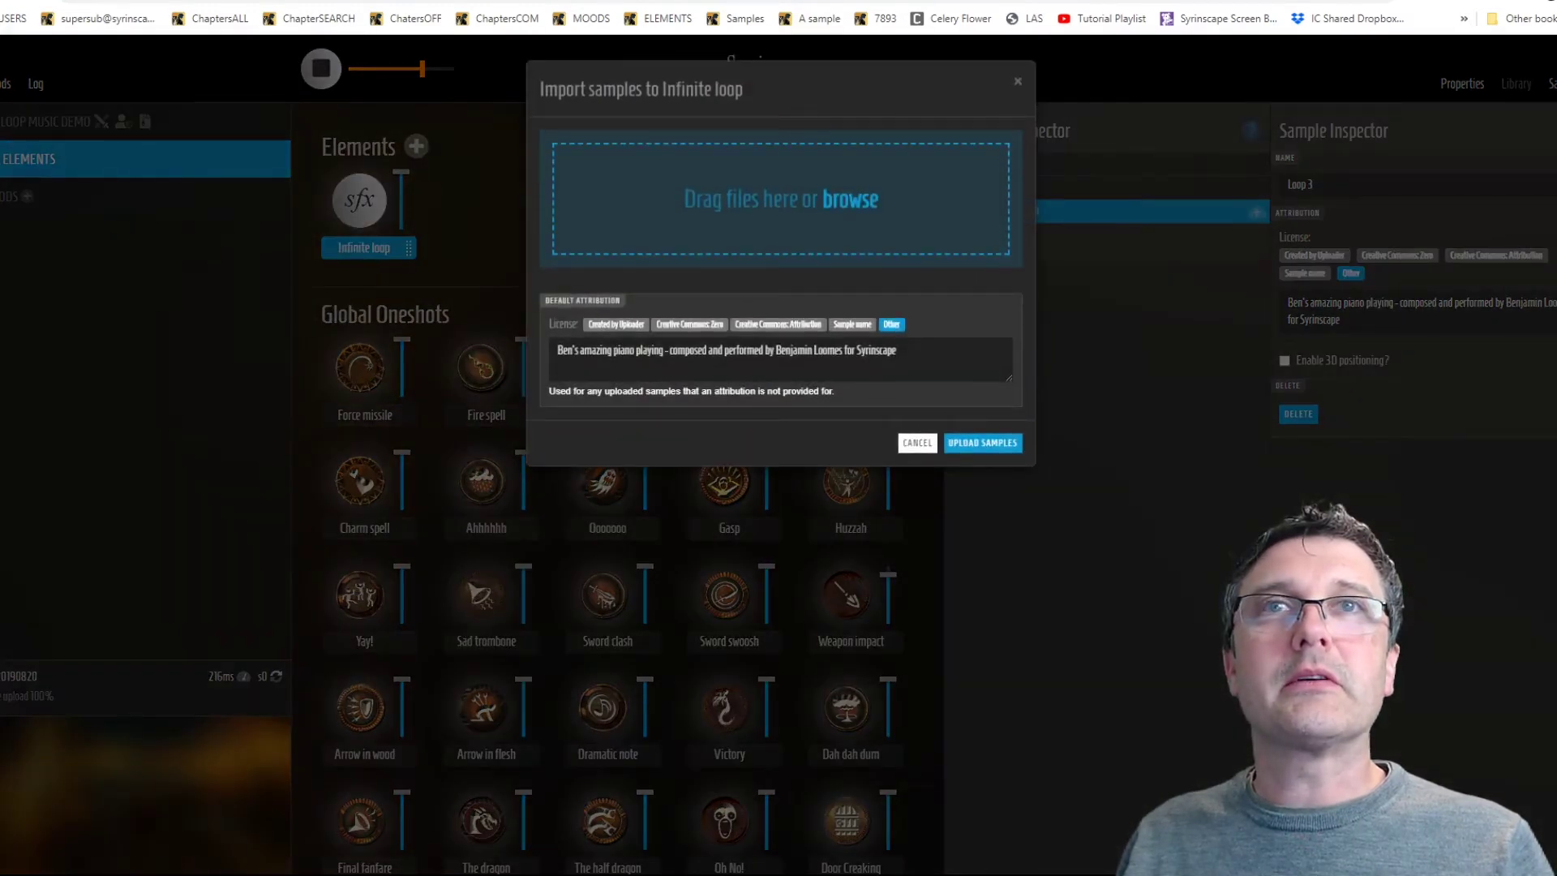
pyautogui.moveTo(874, 157); pyautogui.dragTo(734, 198)
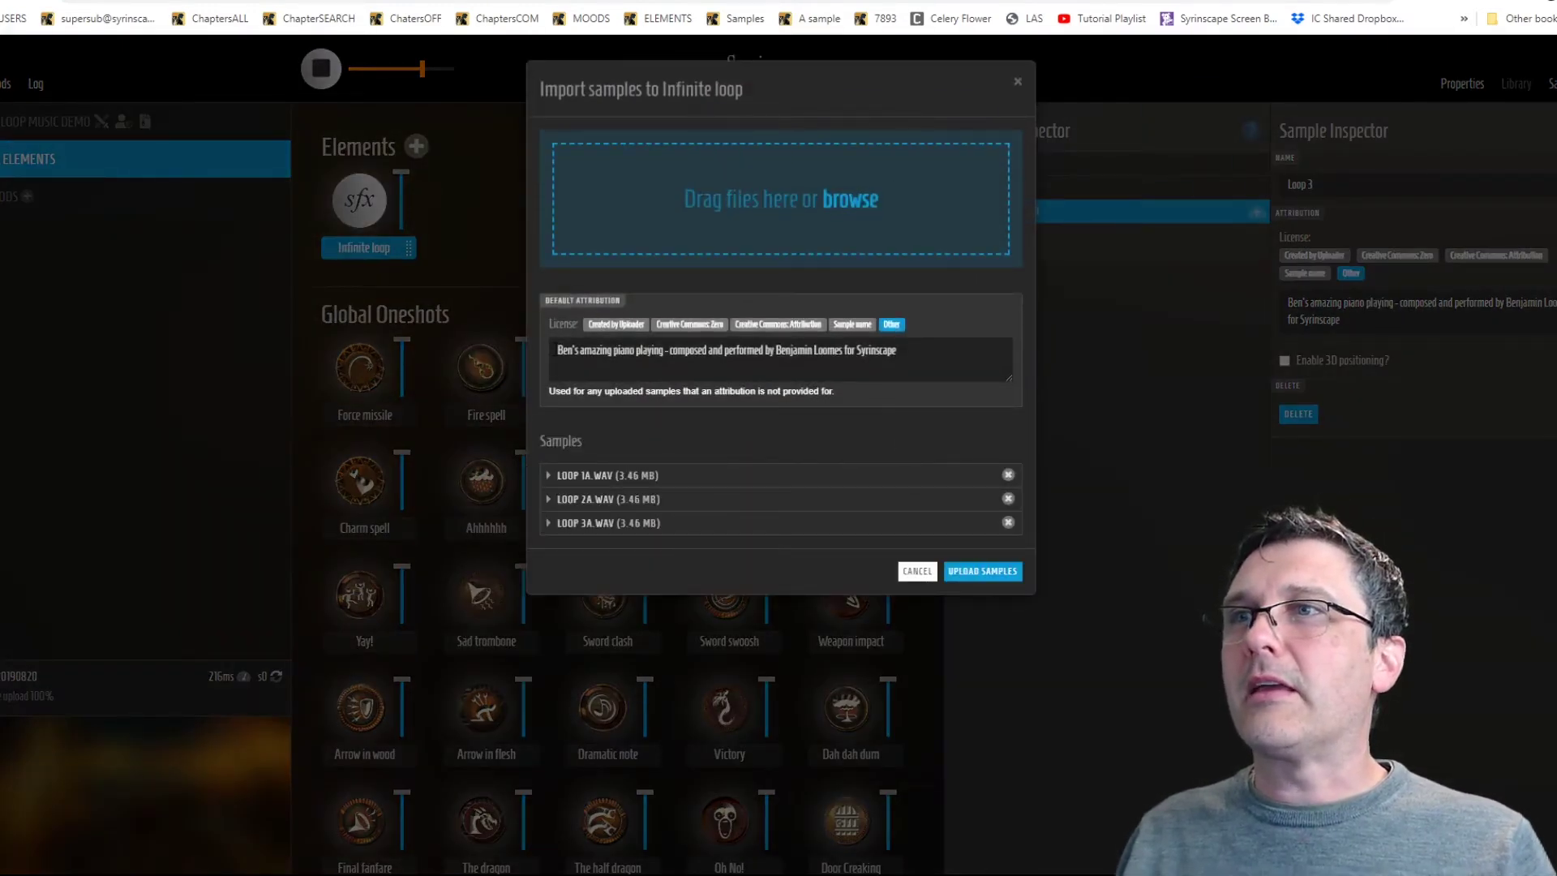
# Step: Review the default attribution text, upload the three loop samples with it, and close the upload dialog
pyautogui.moveTo(554, 349); pyautogui.dragTo(654, 350)
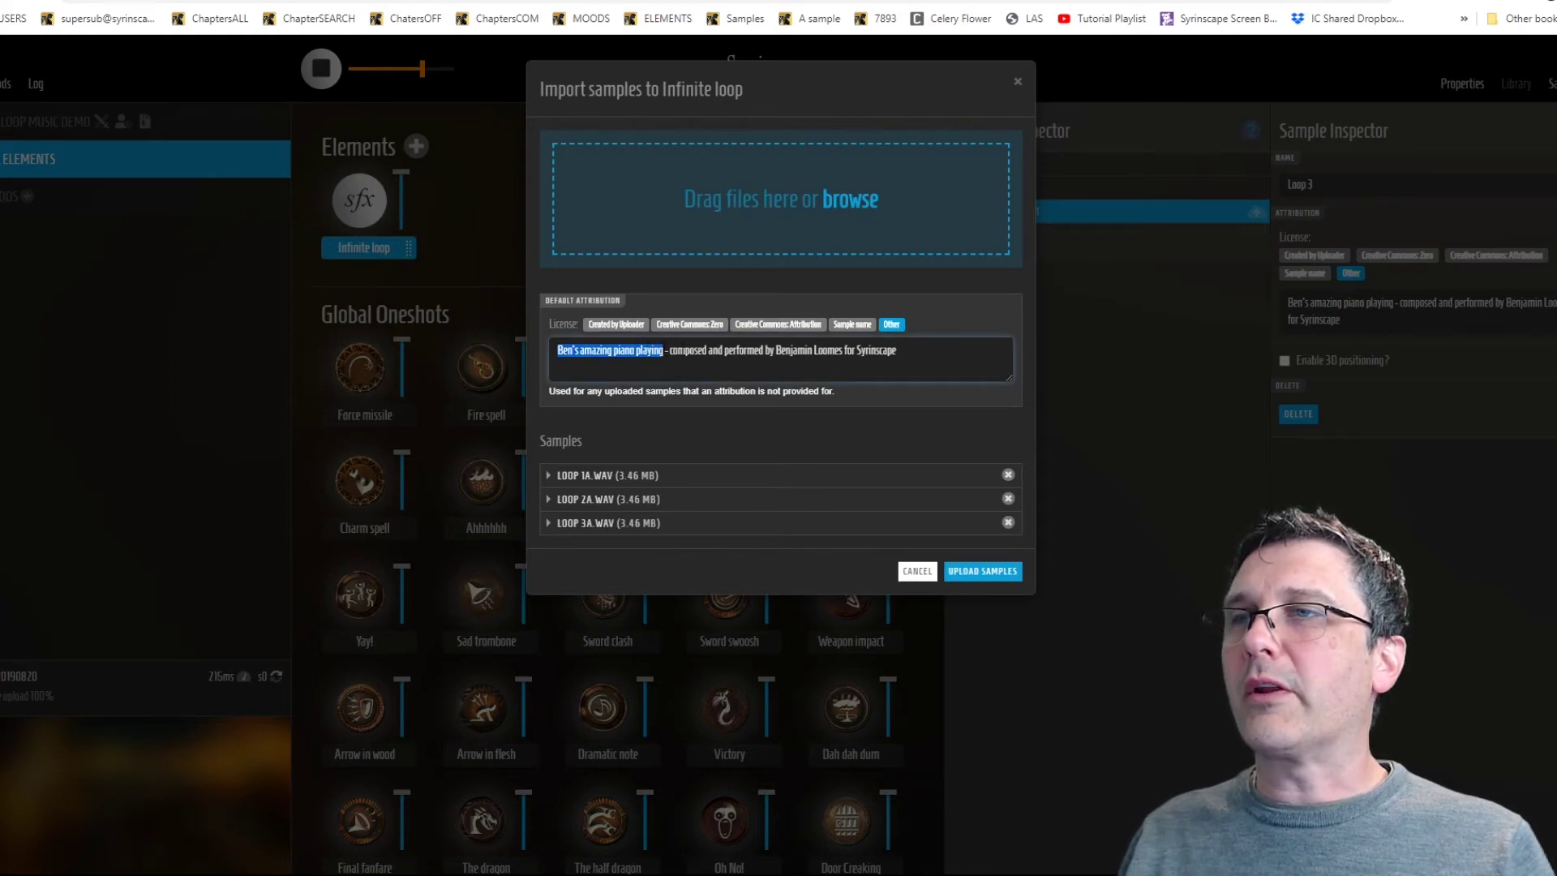
pyautogui.click(682, 350)
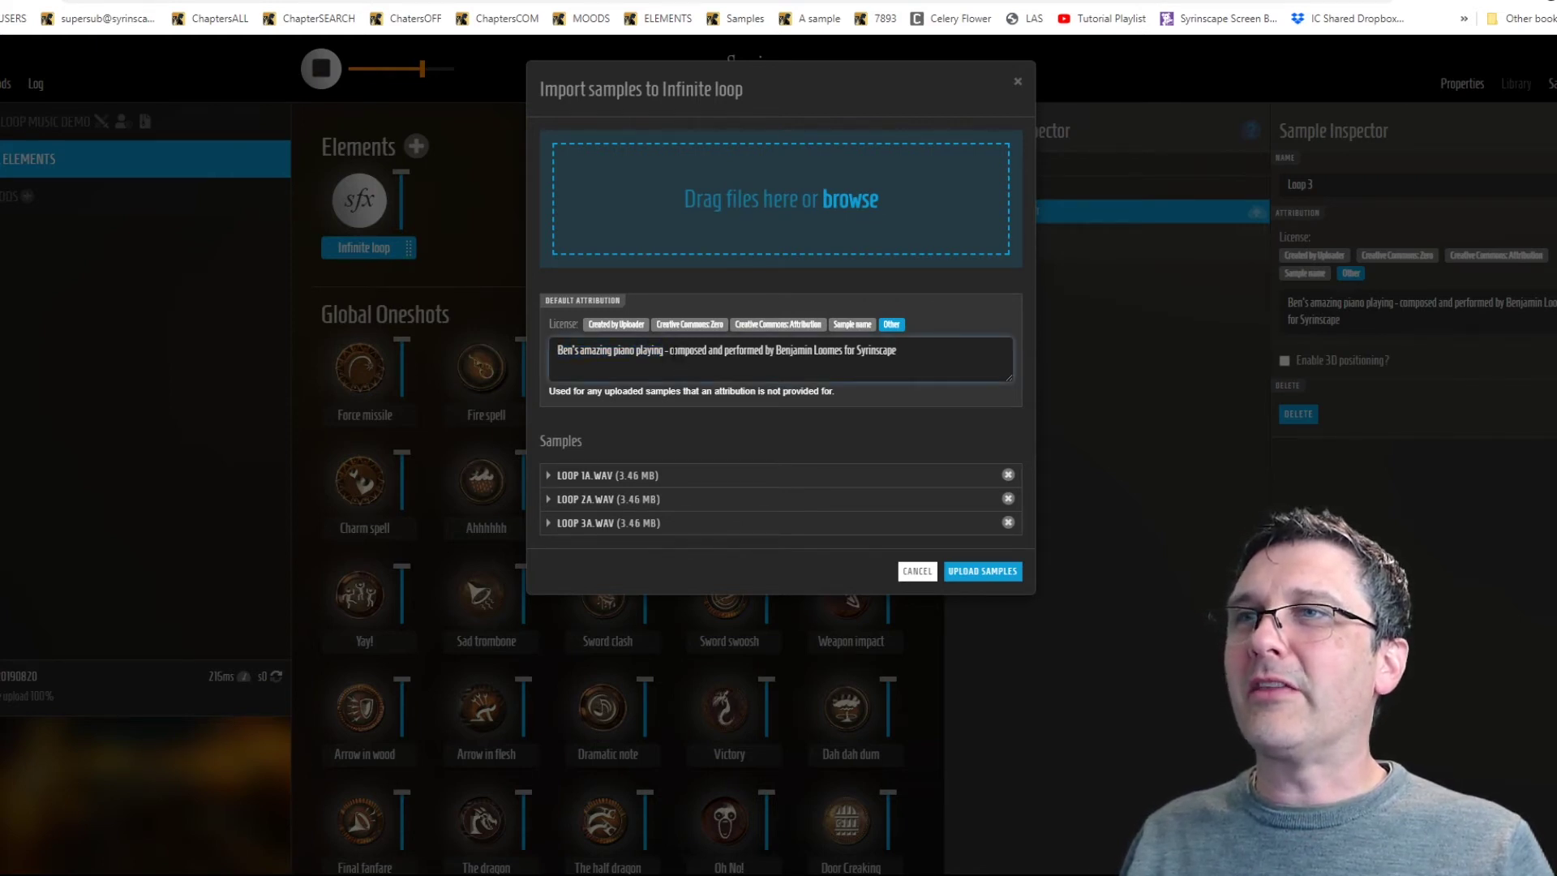
pyautogui.moveTo(688, 350); pyautogui.dragTo(896, 351)
pyautogui.click(992, 573)
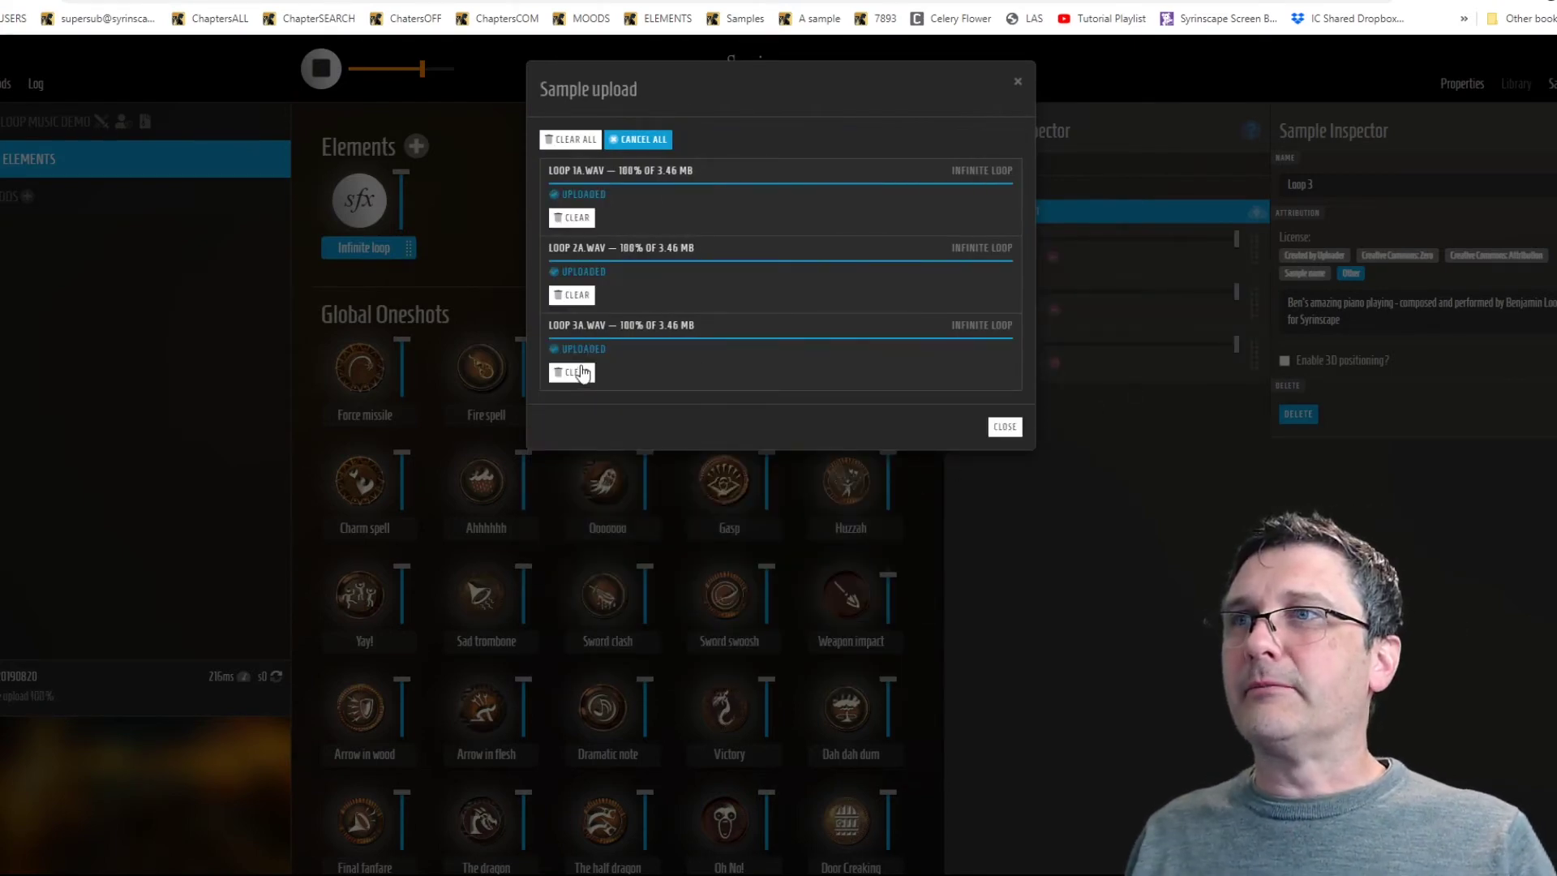
pyautogui.click(1006, 428)
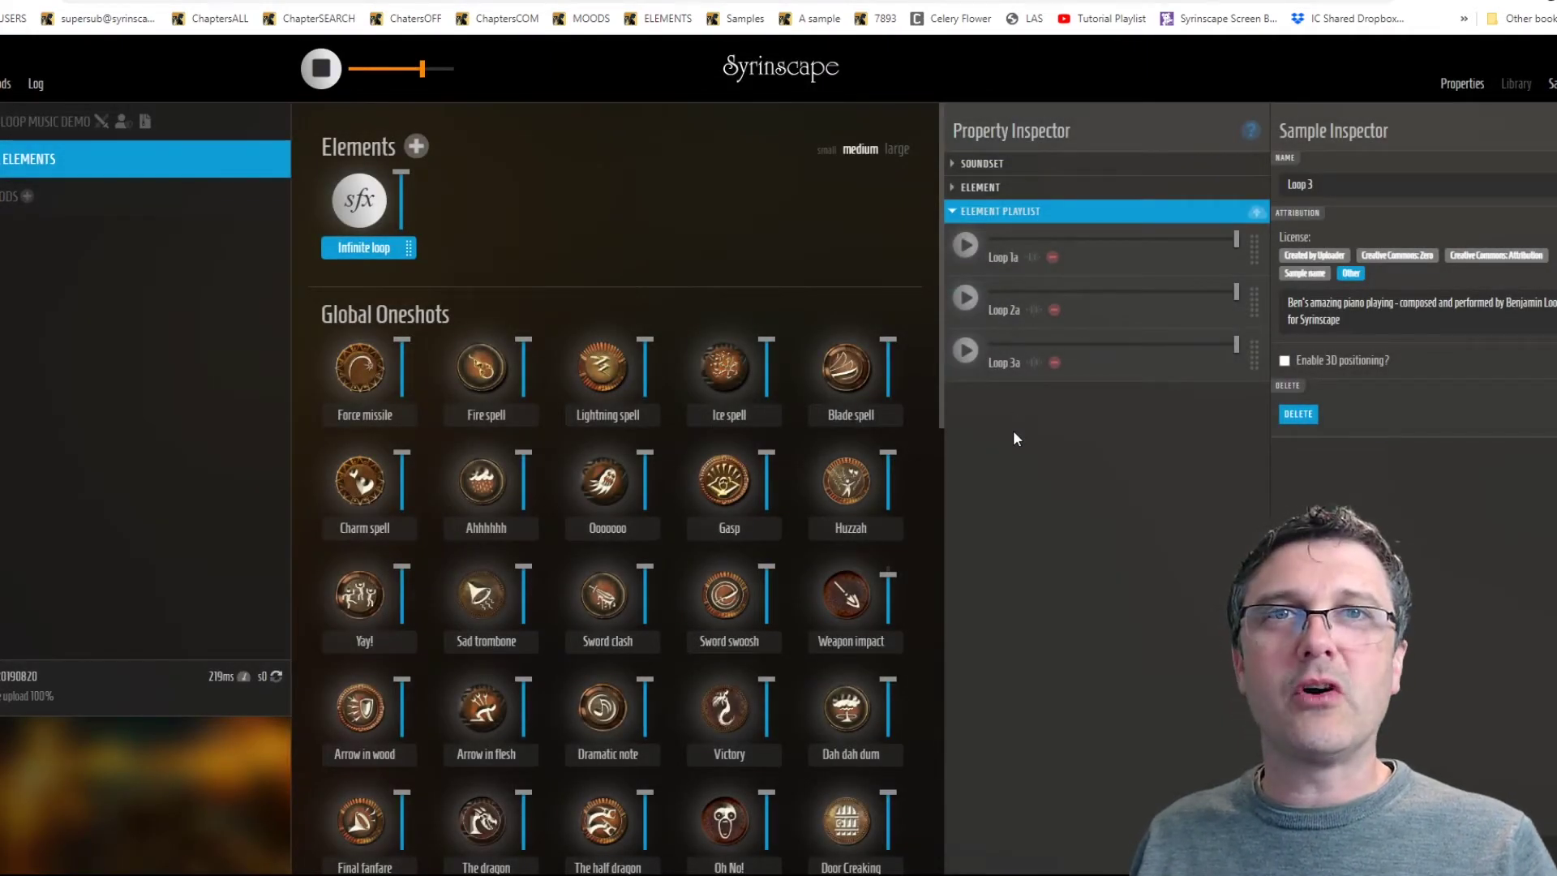
# Step: Reload the soundset page and review the Infinite loop element's playlist and element settings
pyautogui.click(41, 2)
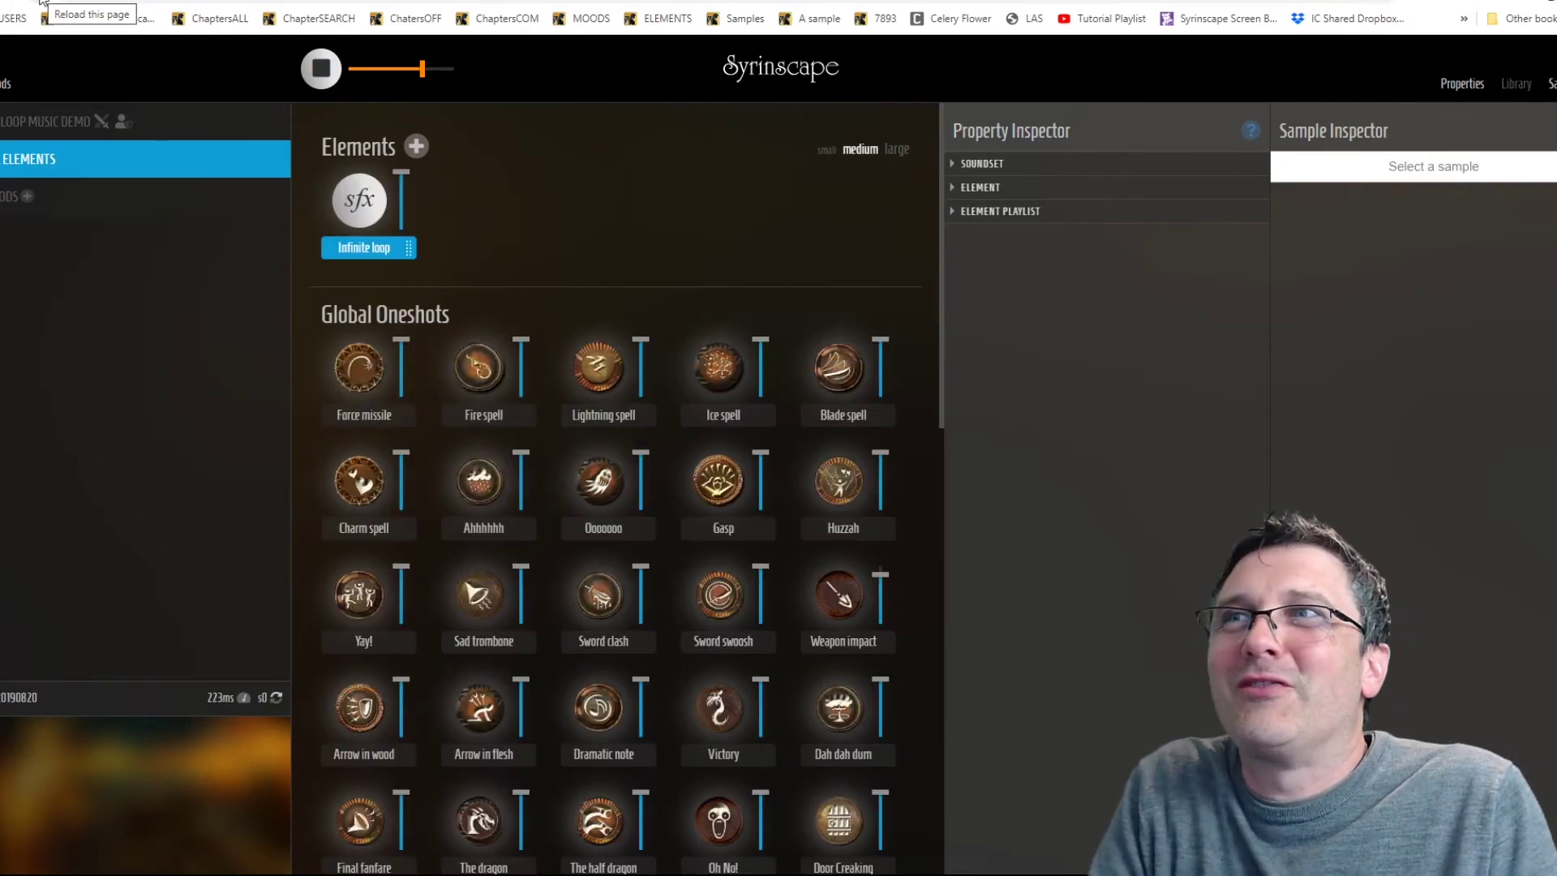
pyautogui.click(956, 212)
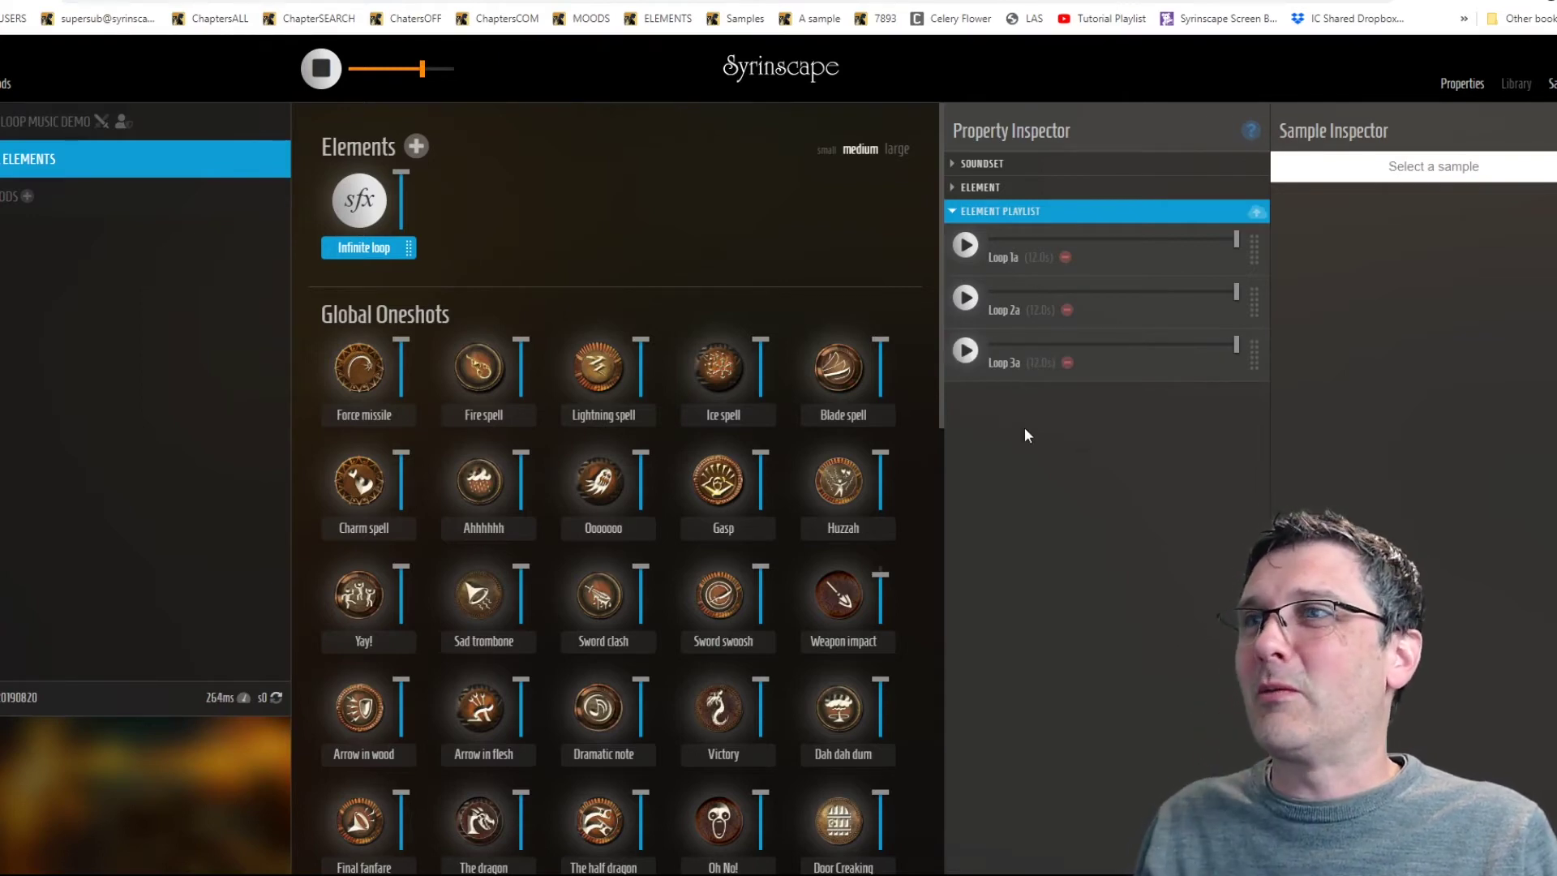
pyautogui.click(973, 188)
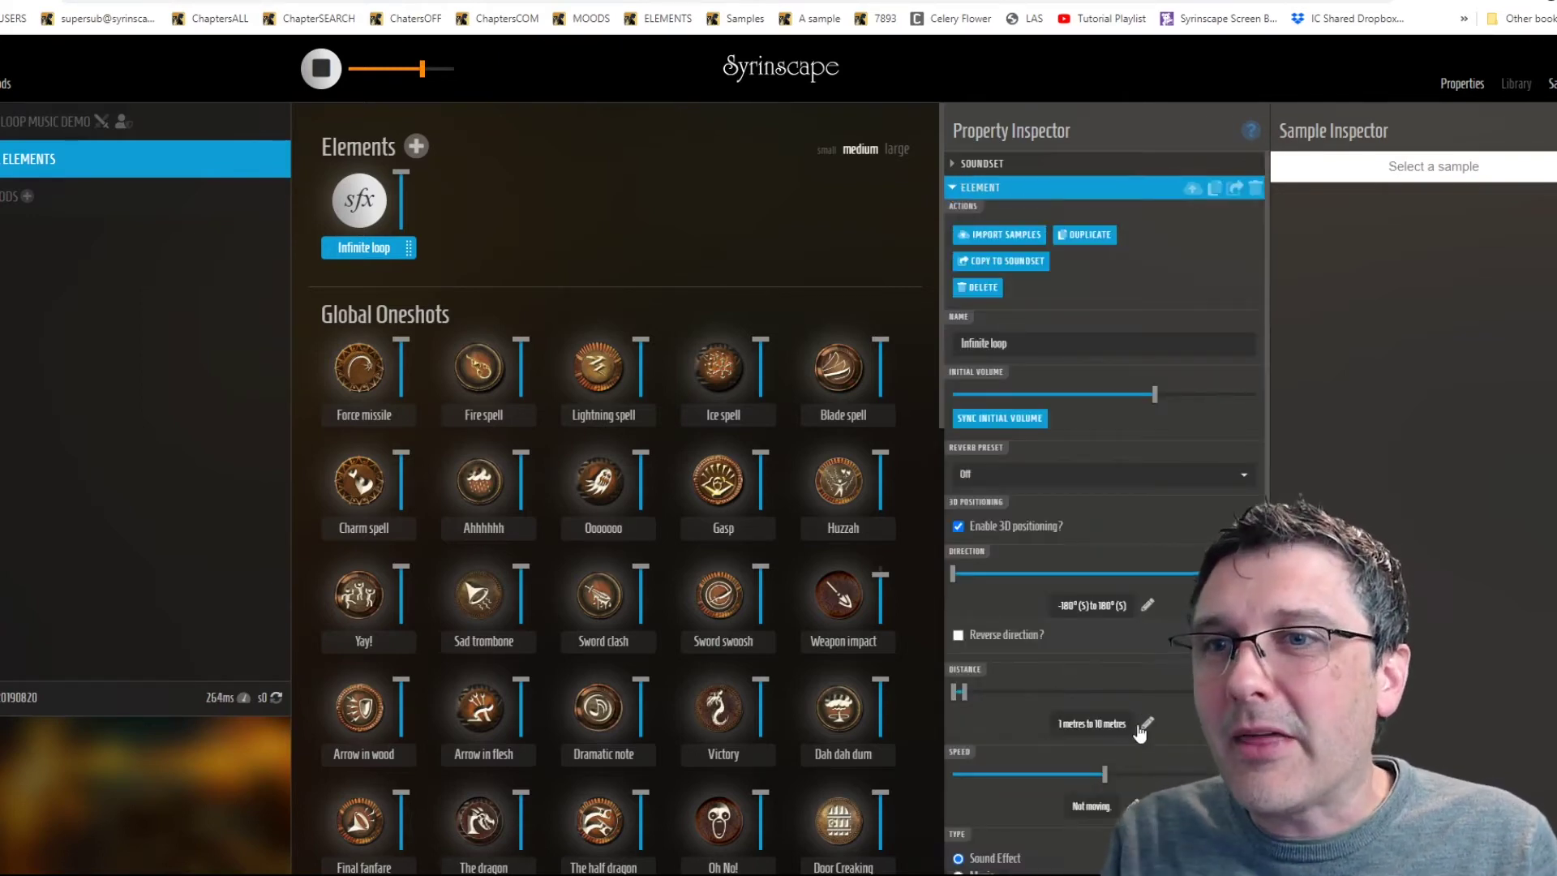
pyautogui.scroll(-4, 1079, 568)
pyautogui.scroll(4, 1013, 365)
pyautogui.click(955, 188)
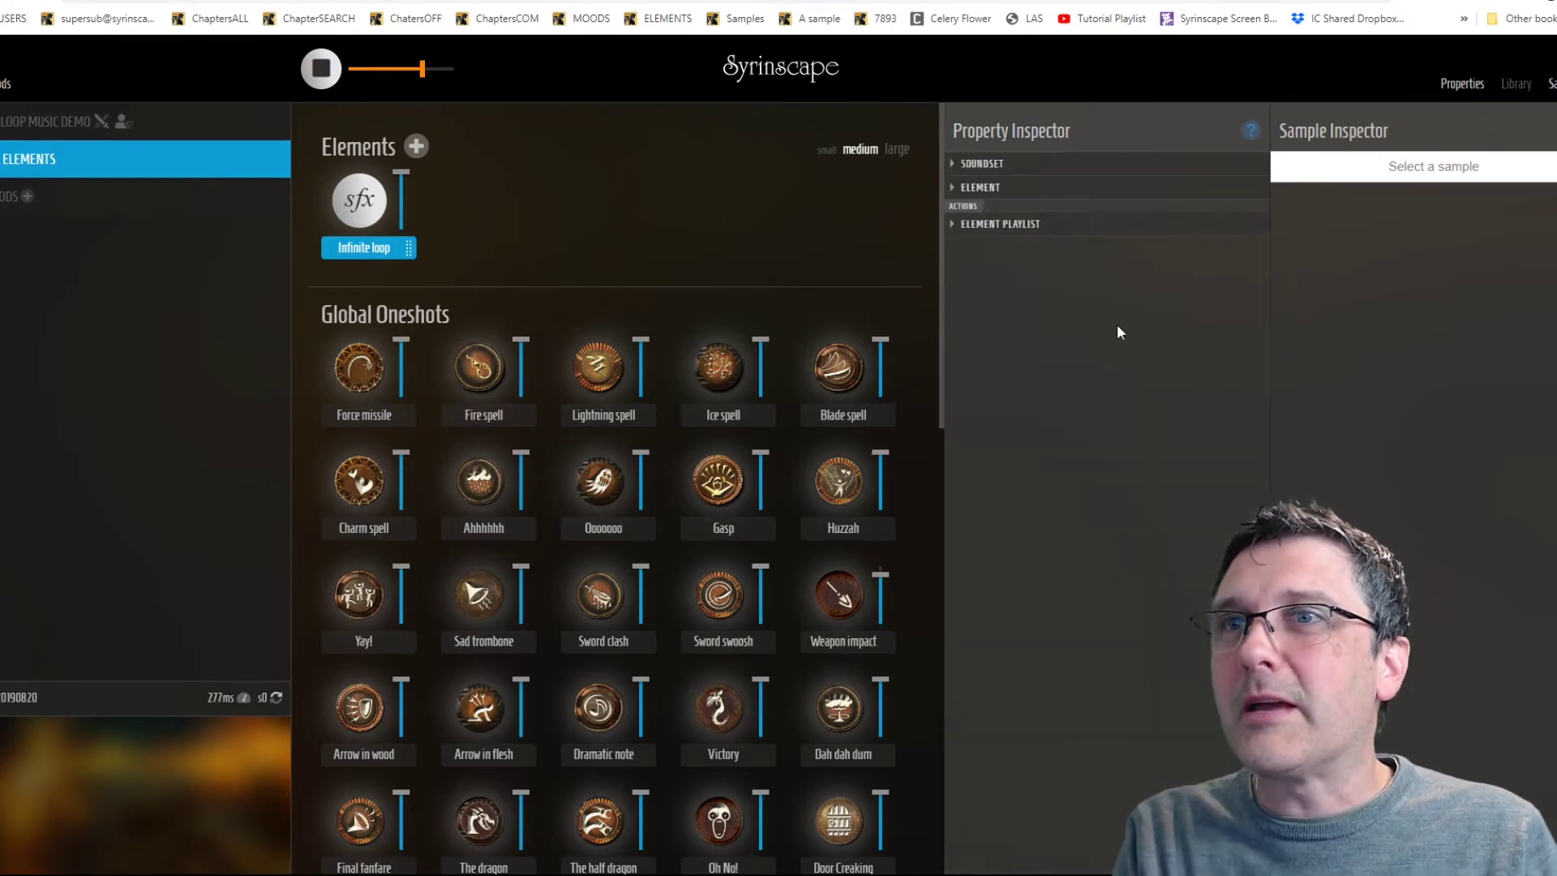
# Step: Inspect the sample properties of Loop 3a in the element playlist, including its 3D positioning option
pyautogui.click(960, 213)
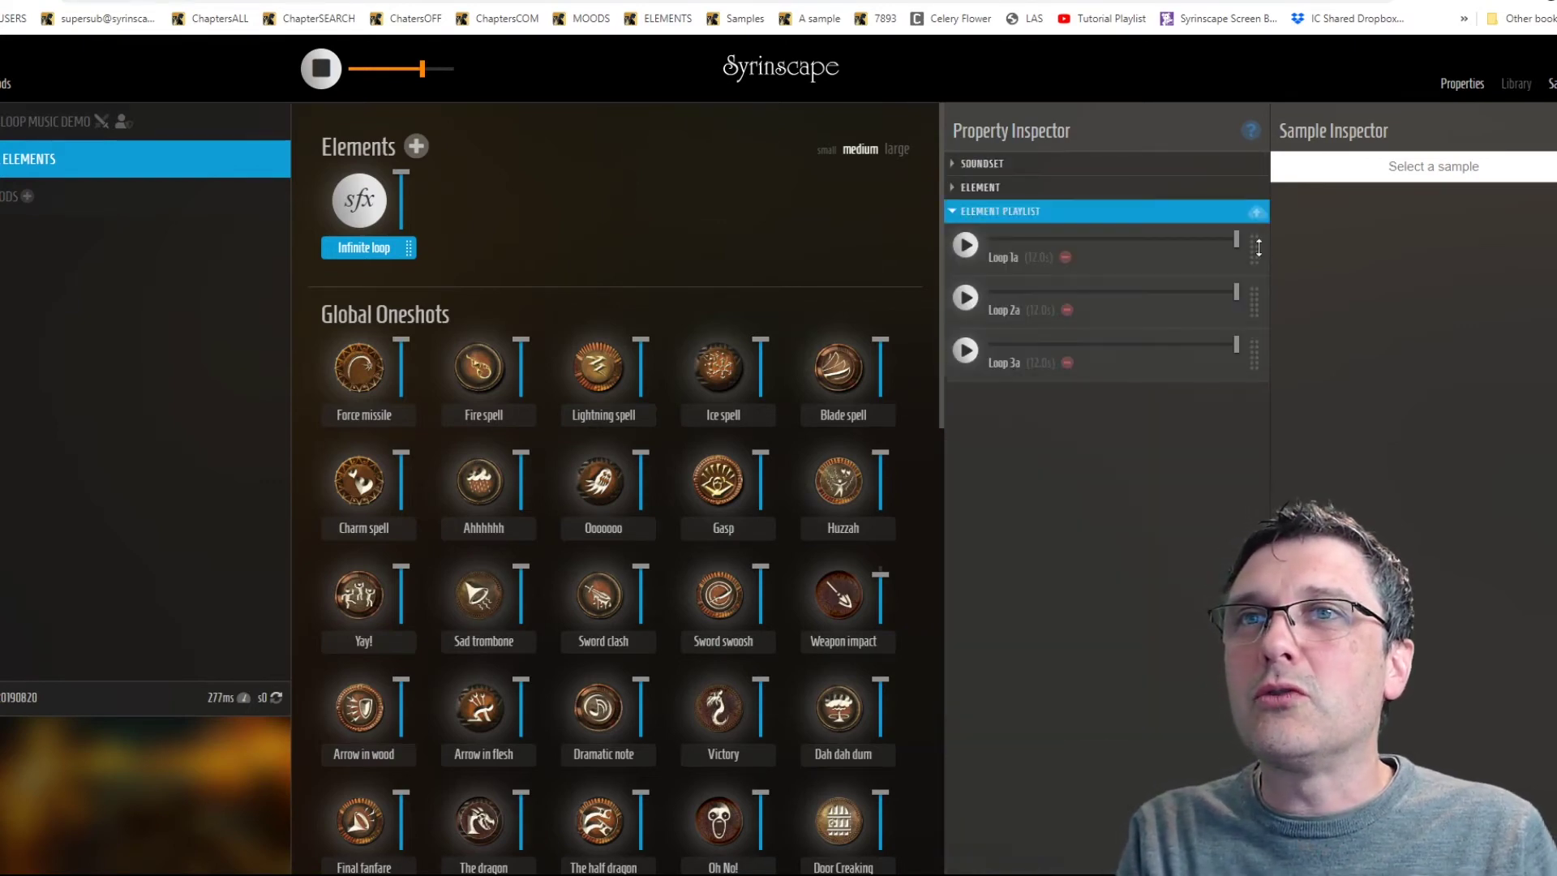
pyautogui.click(1253, 351)
pyautogui.click(1285, 361)
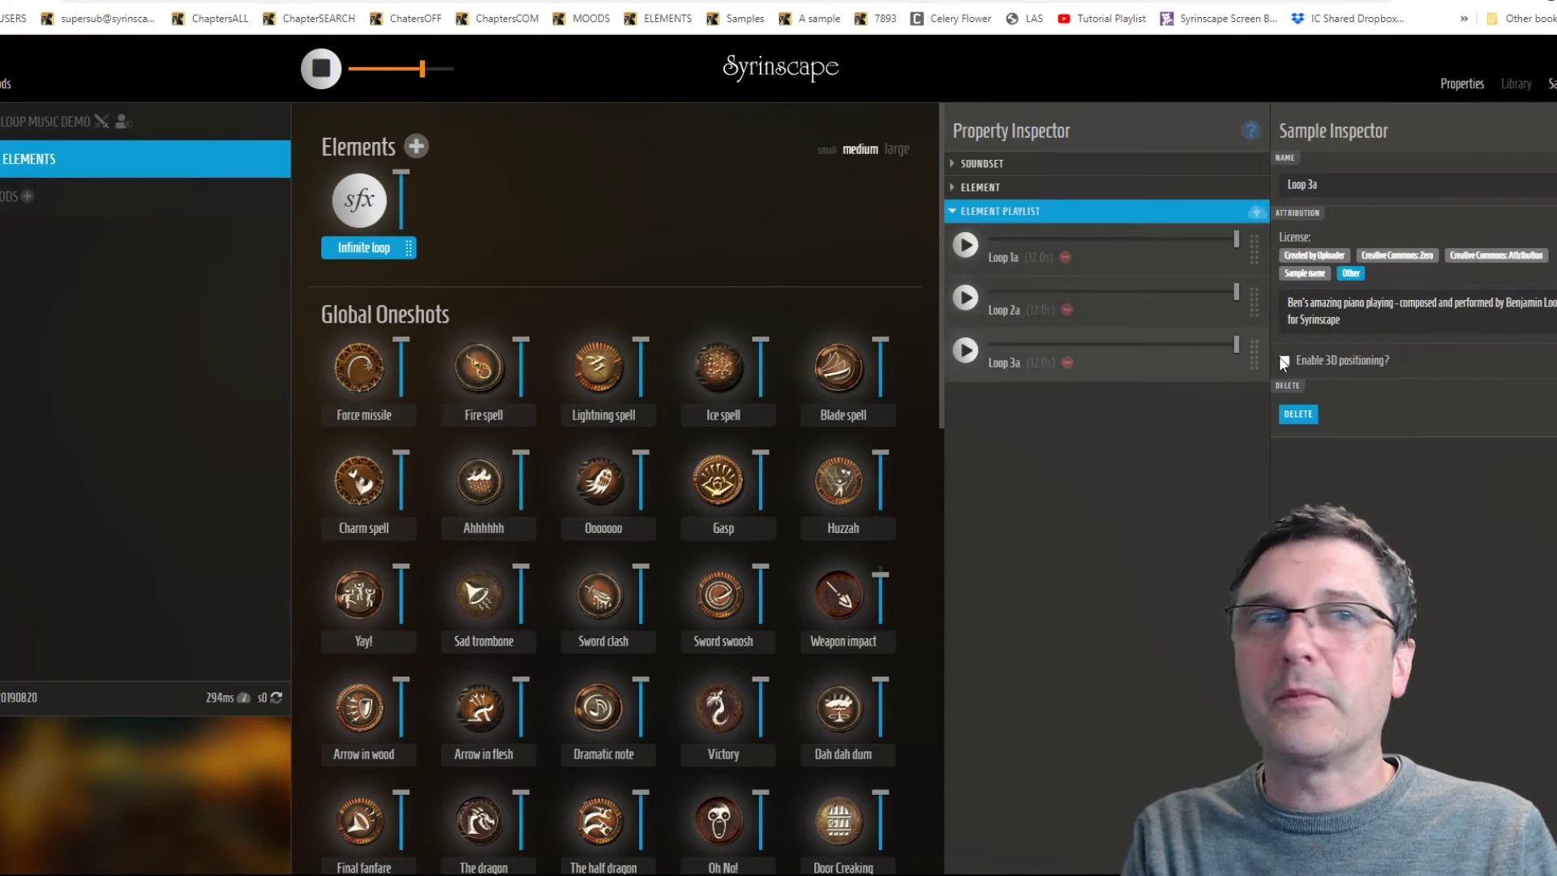
# Step: Set the Infinite loop element's delay between samples to 1 second and play the element
pyautogui.click(969, 187)
pyautogui.scroll(-4, 1165, 747)
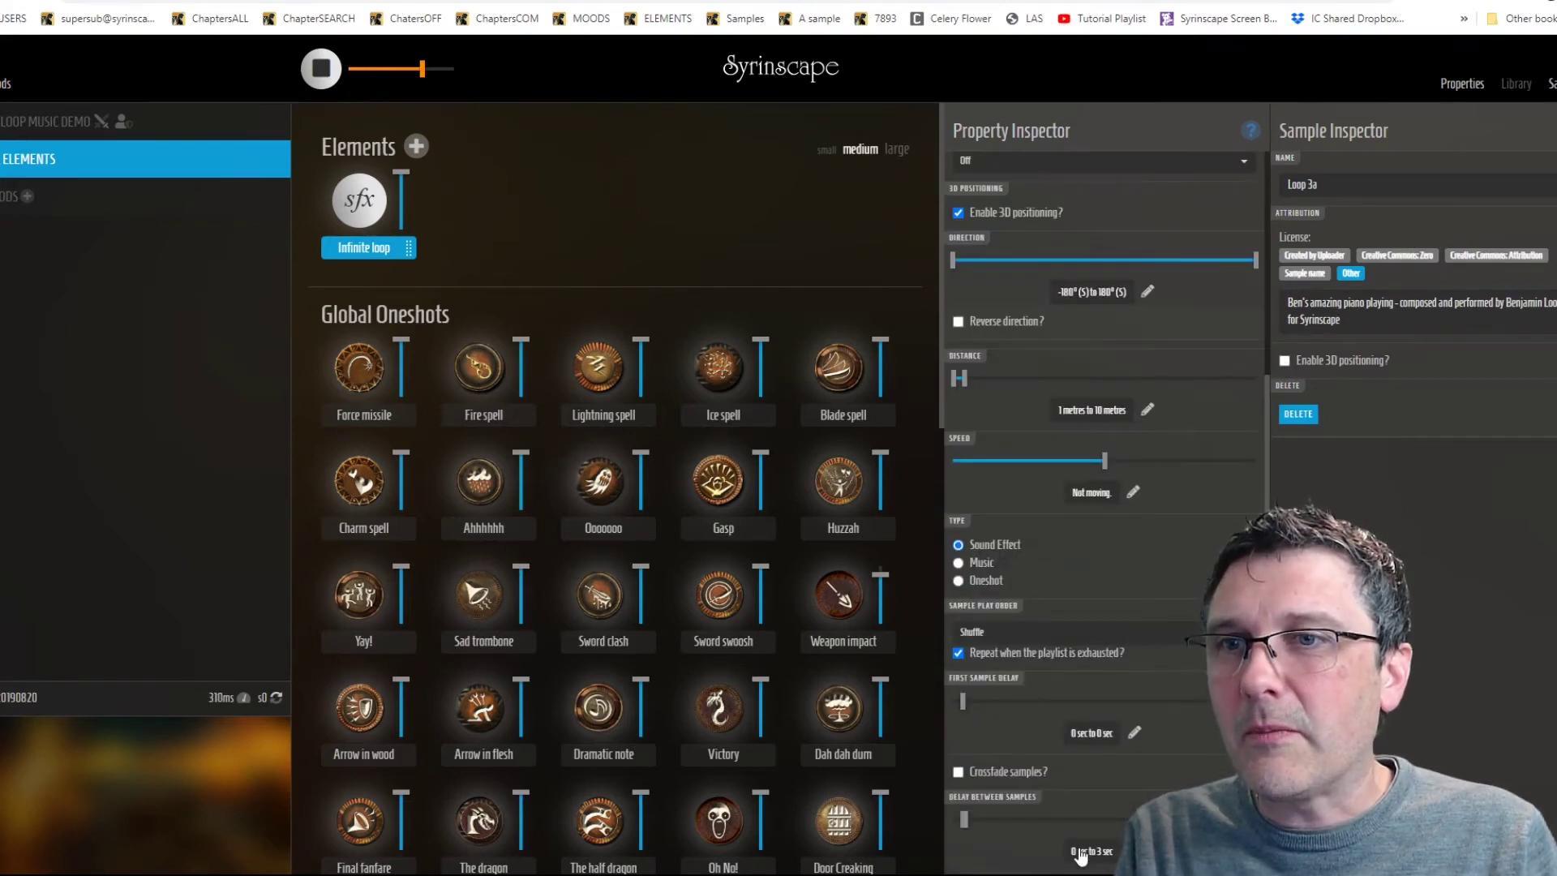
pyautogui.click(1081, 853)
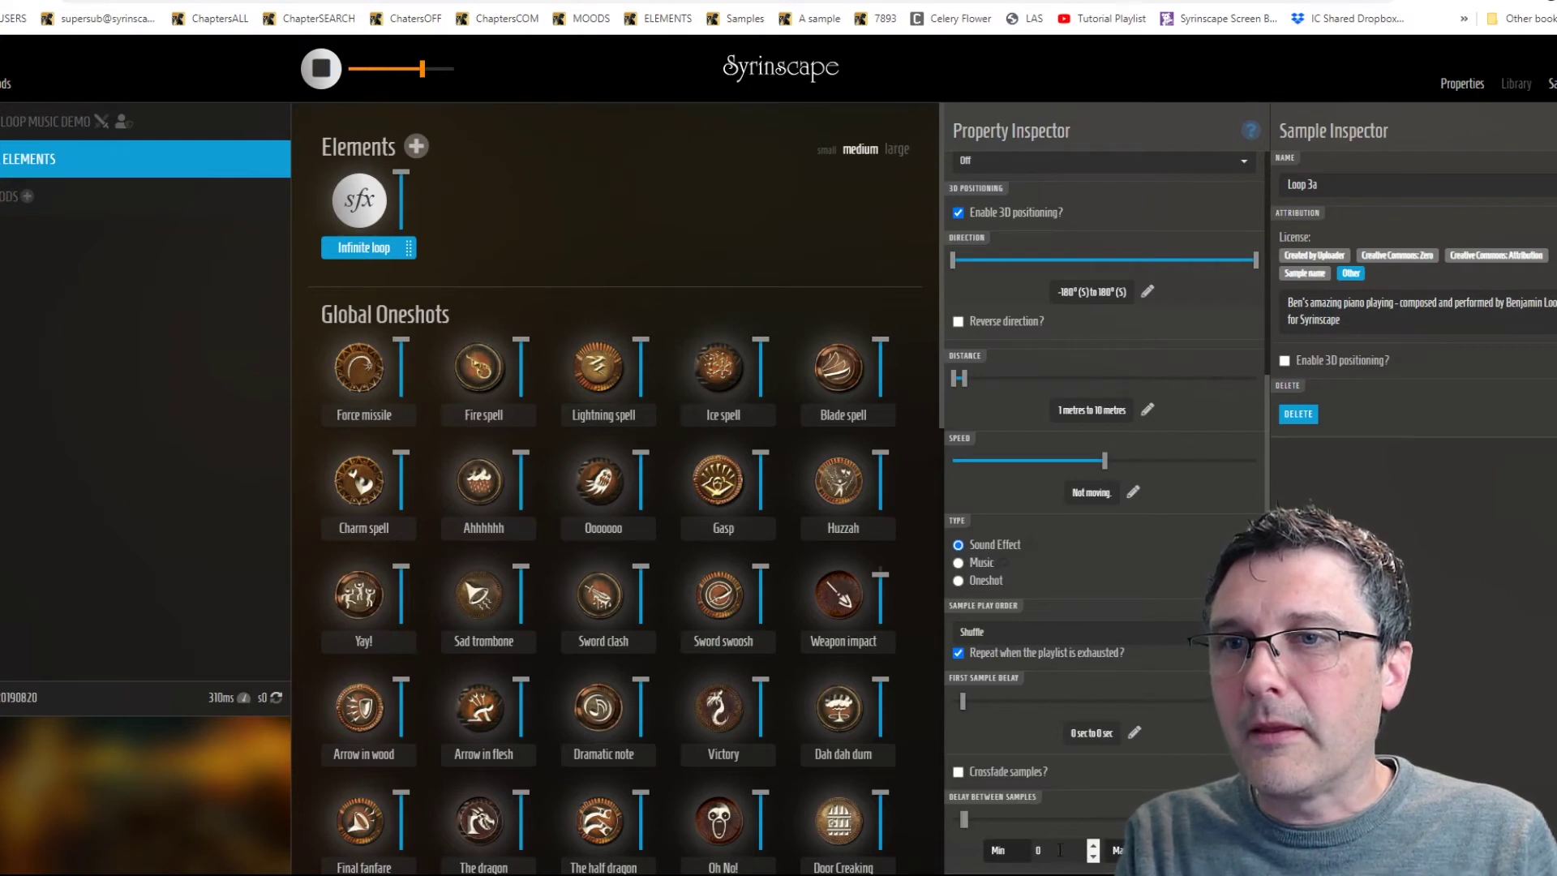
pyautogui.write('1')
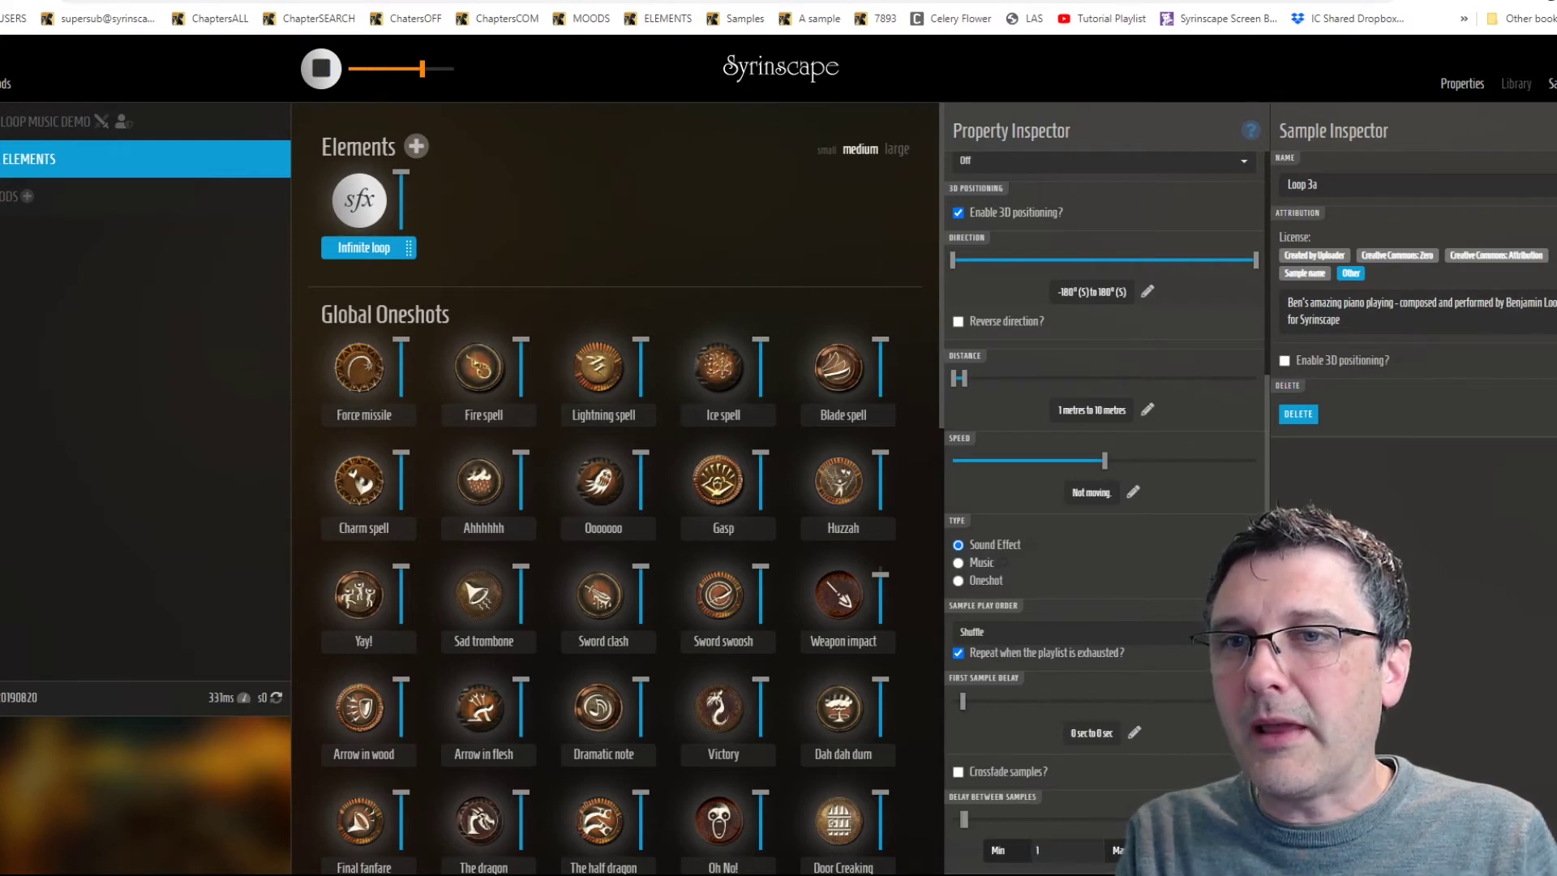
pyautogui.press('Return')
pyautogui.click(379, 198)
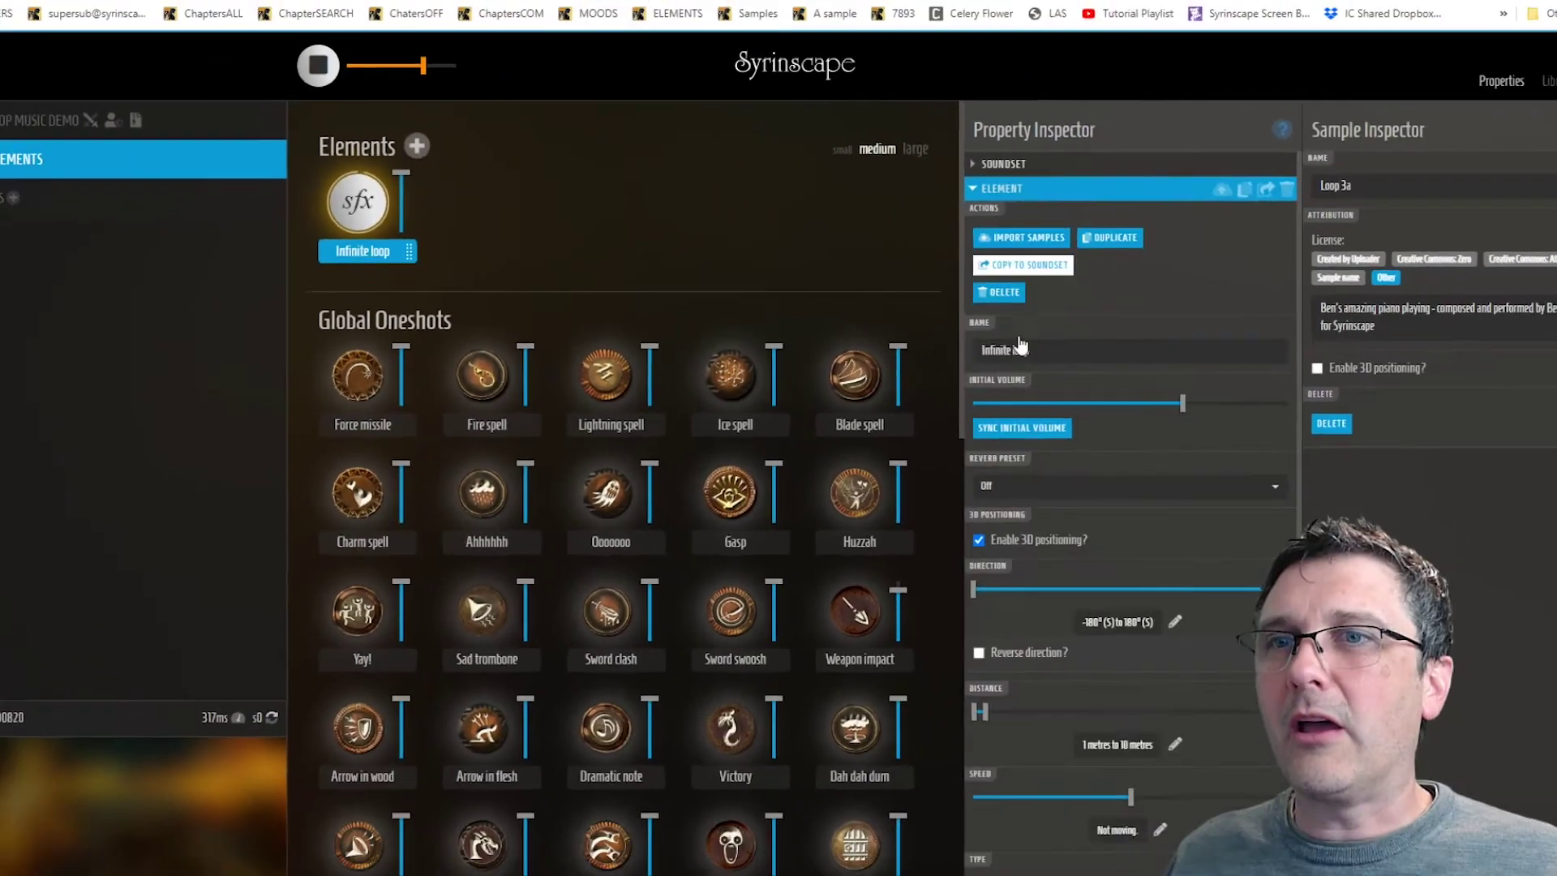
# Step: Set the minimum and maximum delay between samples of the Infinite loop element to 8 seconds
pyautogui.scroll(-10, 1411, 729)
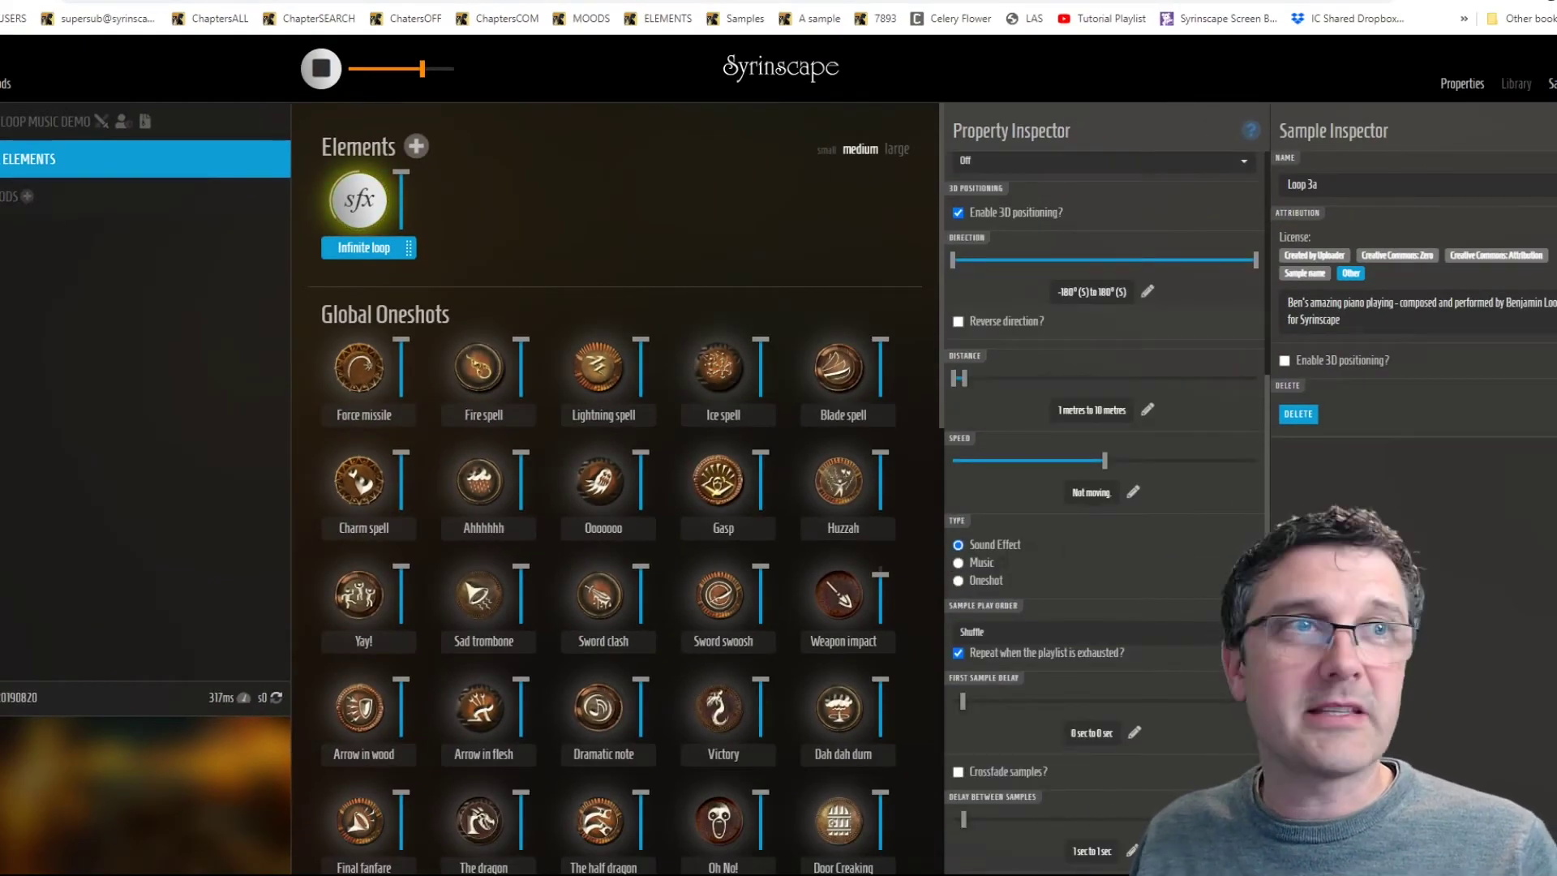
pyautogui.click(1131, 850)
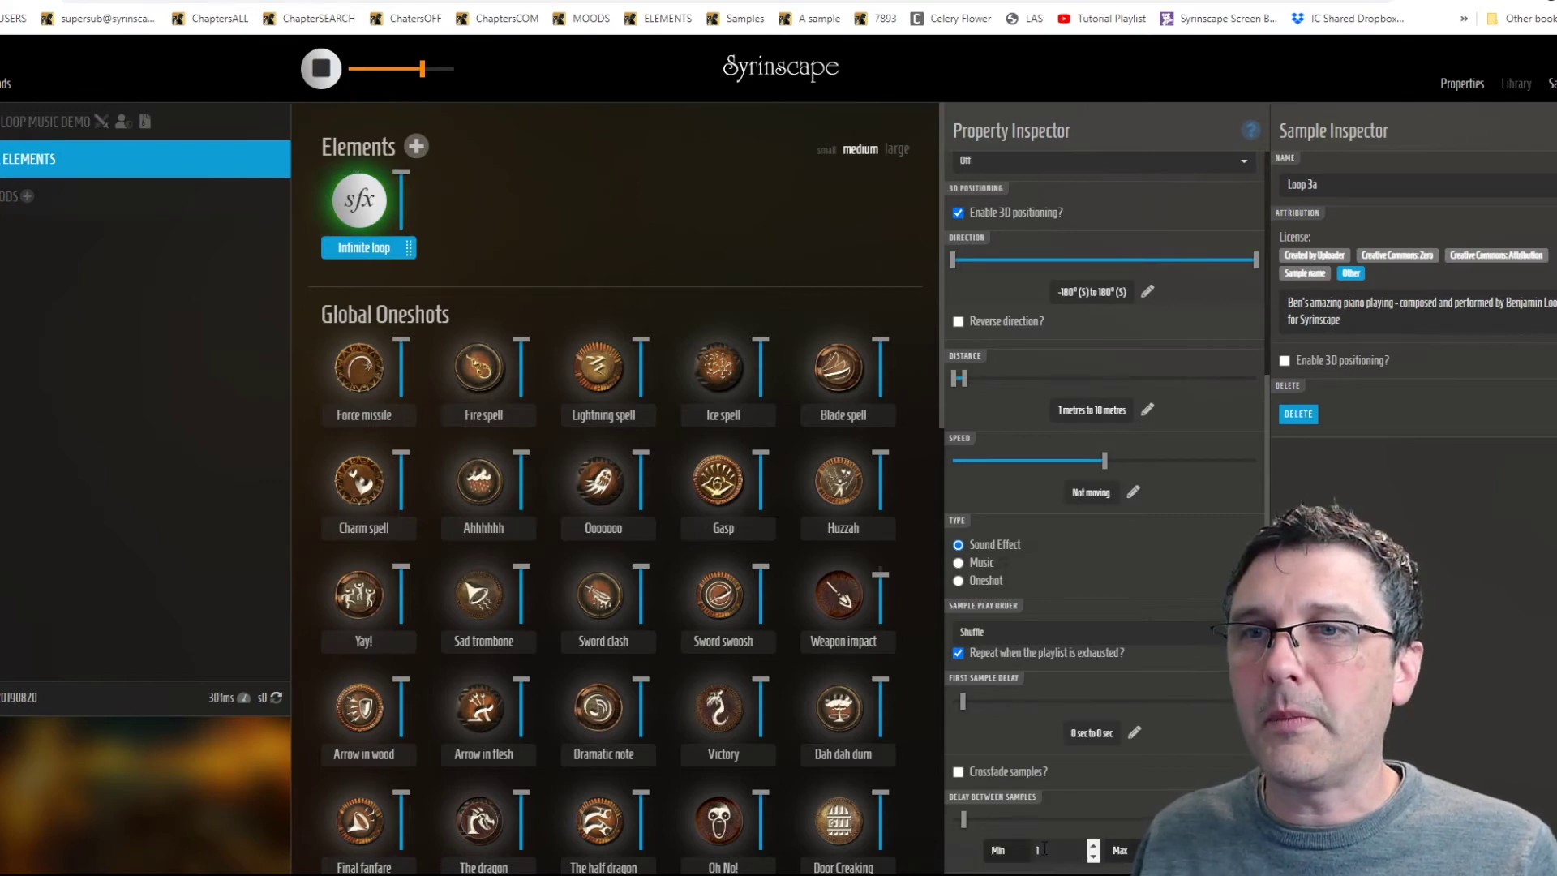
pyautogui.click(1094, 845)
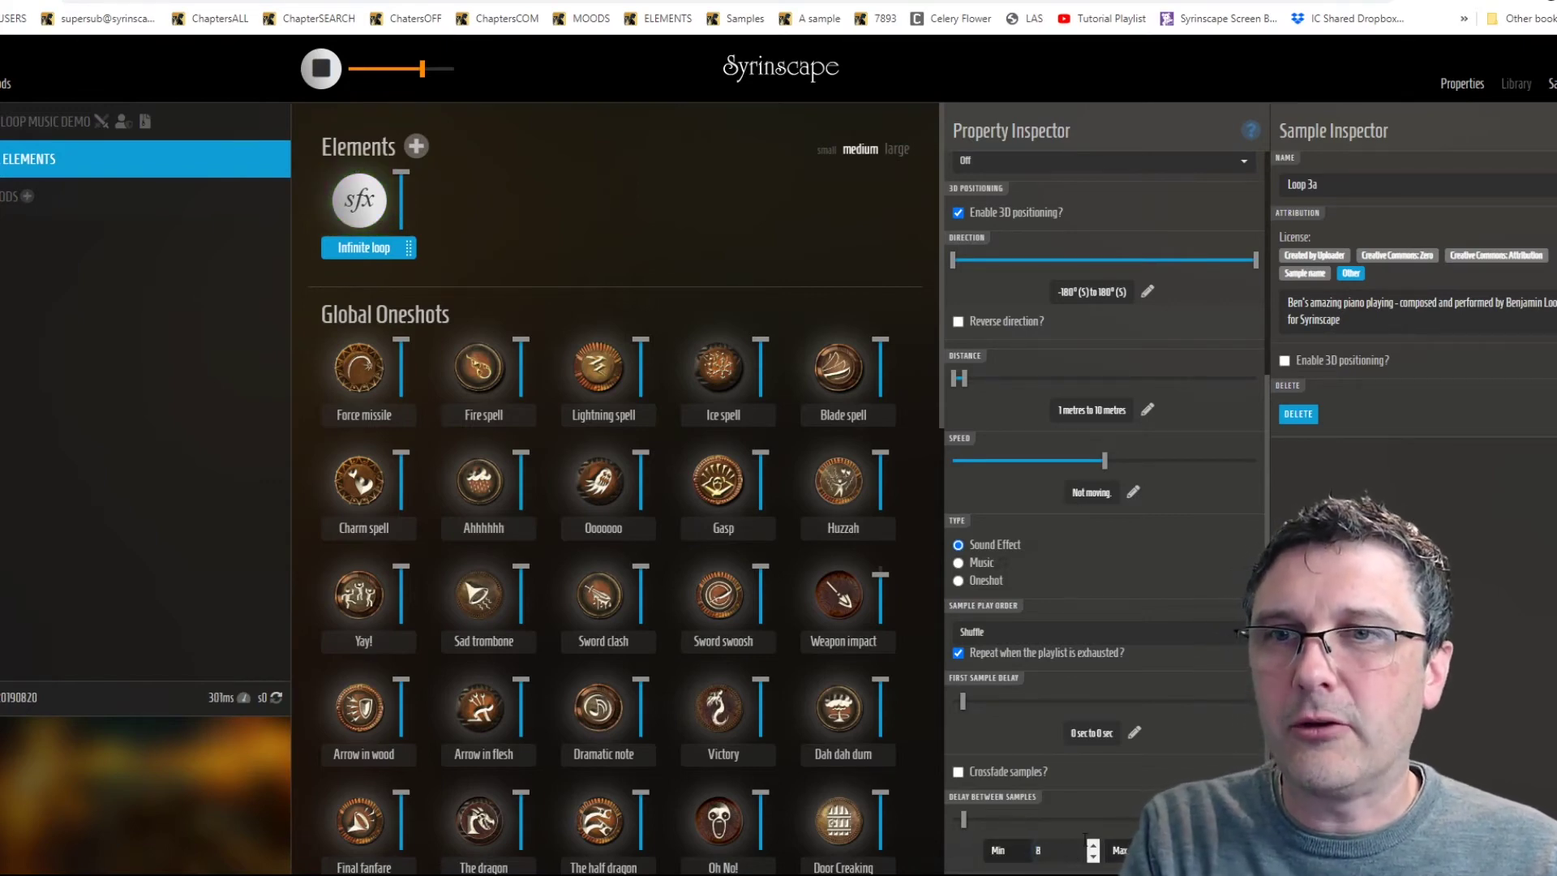
pyautogui.click(1192, 795)
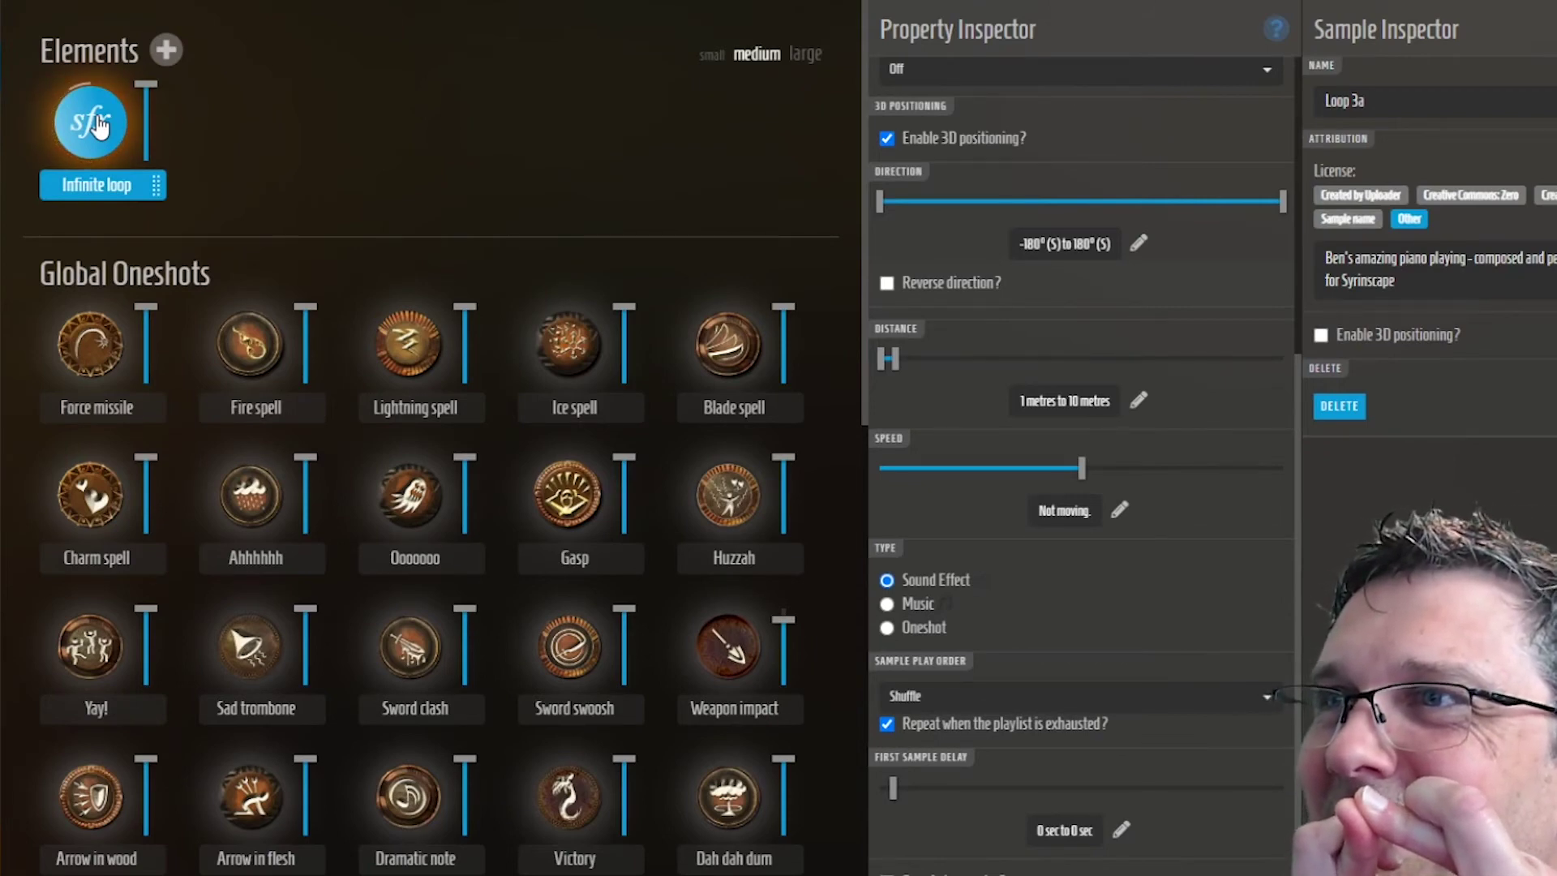
# Step: Play the Infinite loop element to hear how the loop samples overlap, and stop playback
pyautogui.click(93, 124)
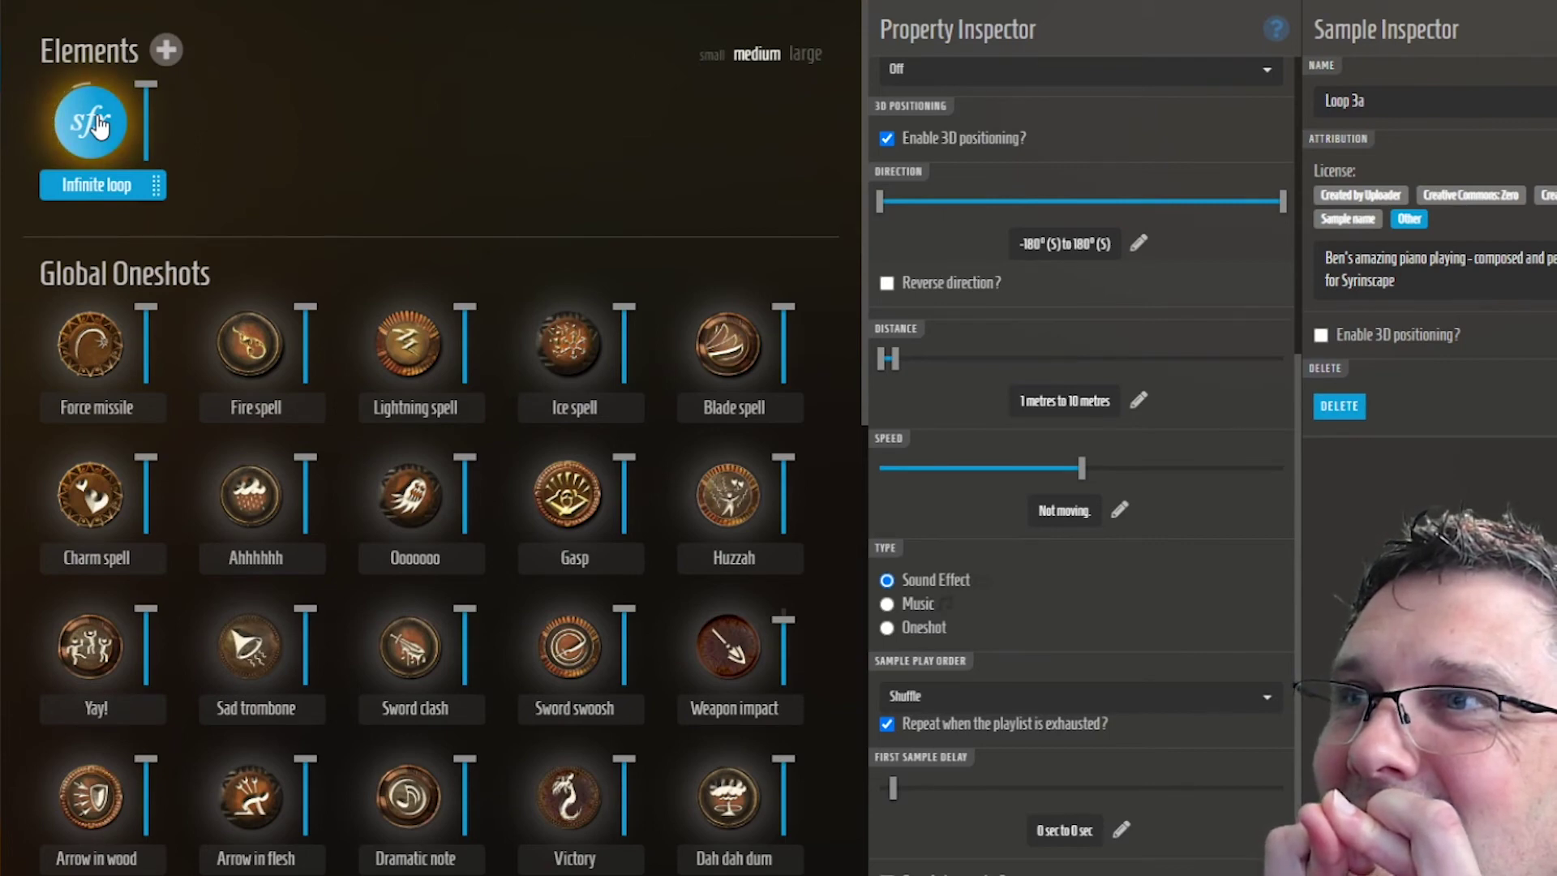
pyautogui.click(97, 126)
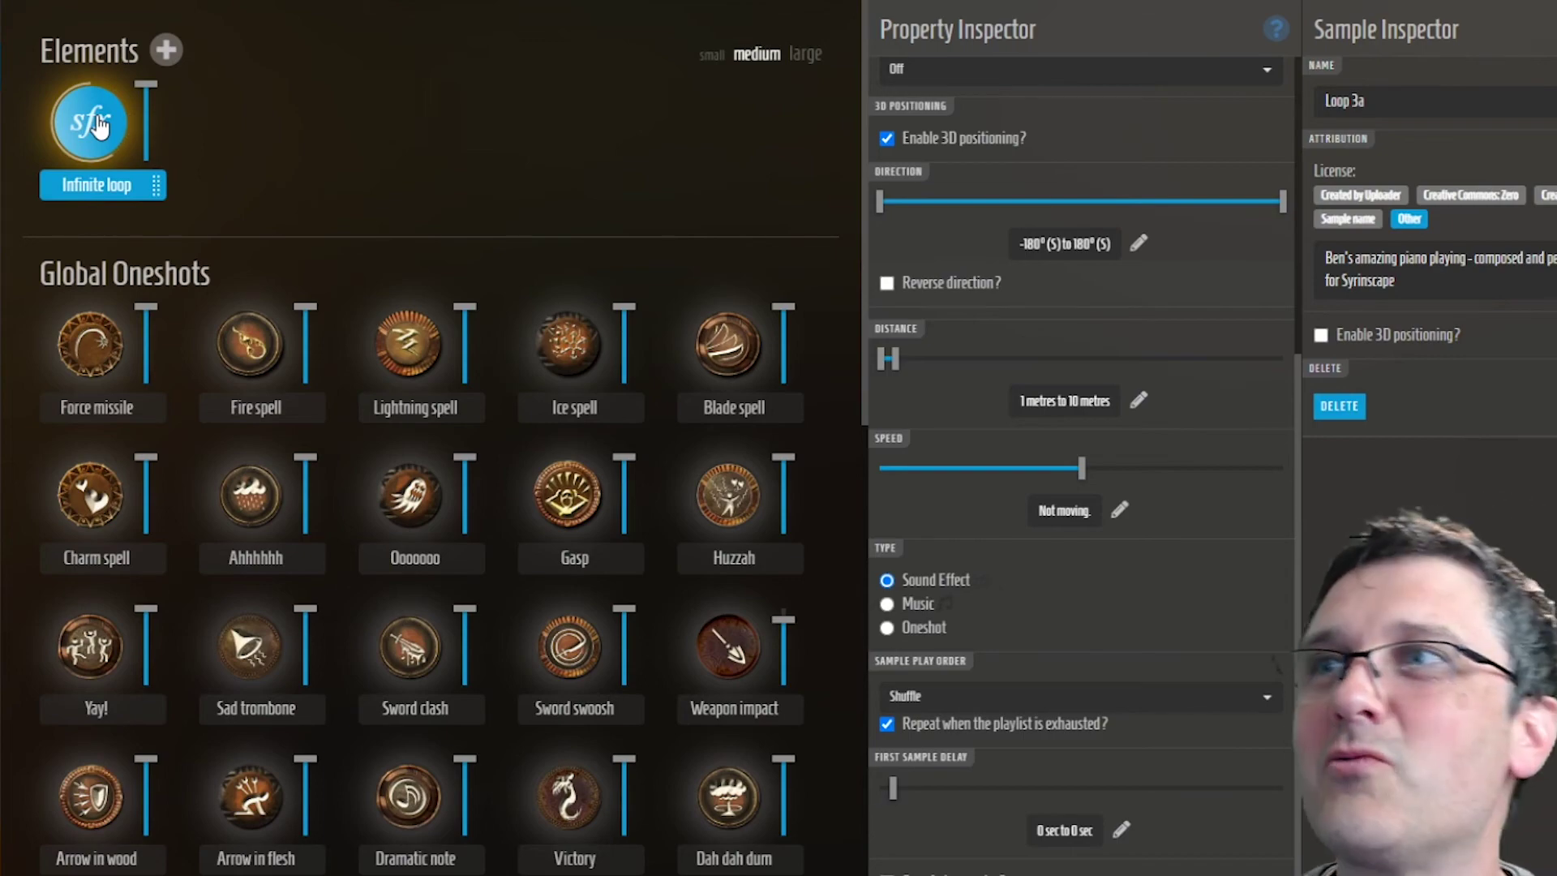
pyautogui.click(97, 126)
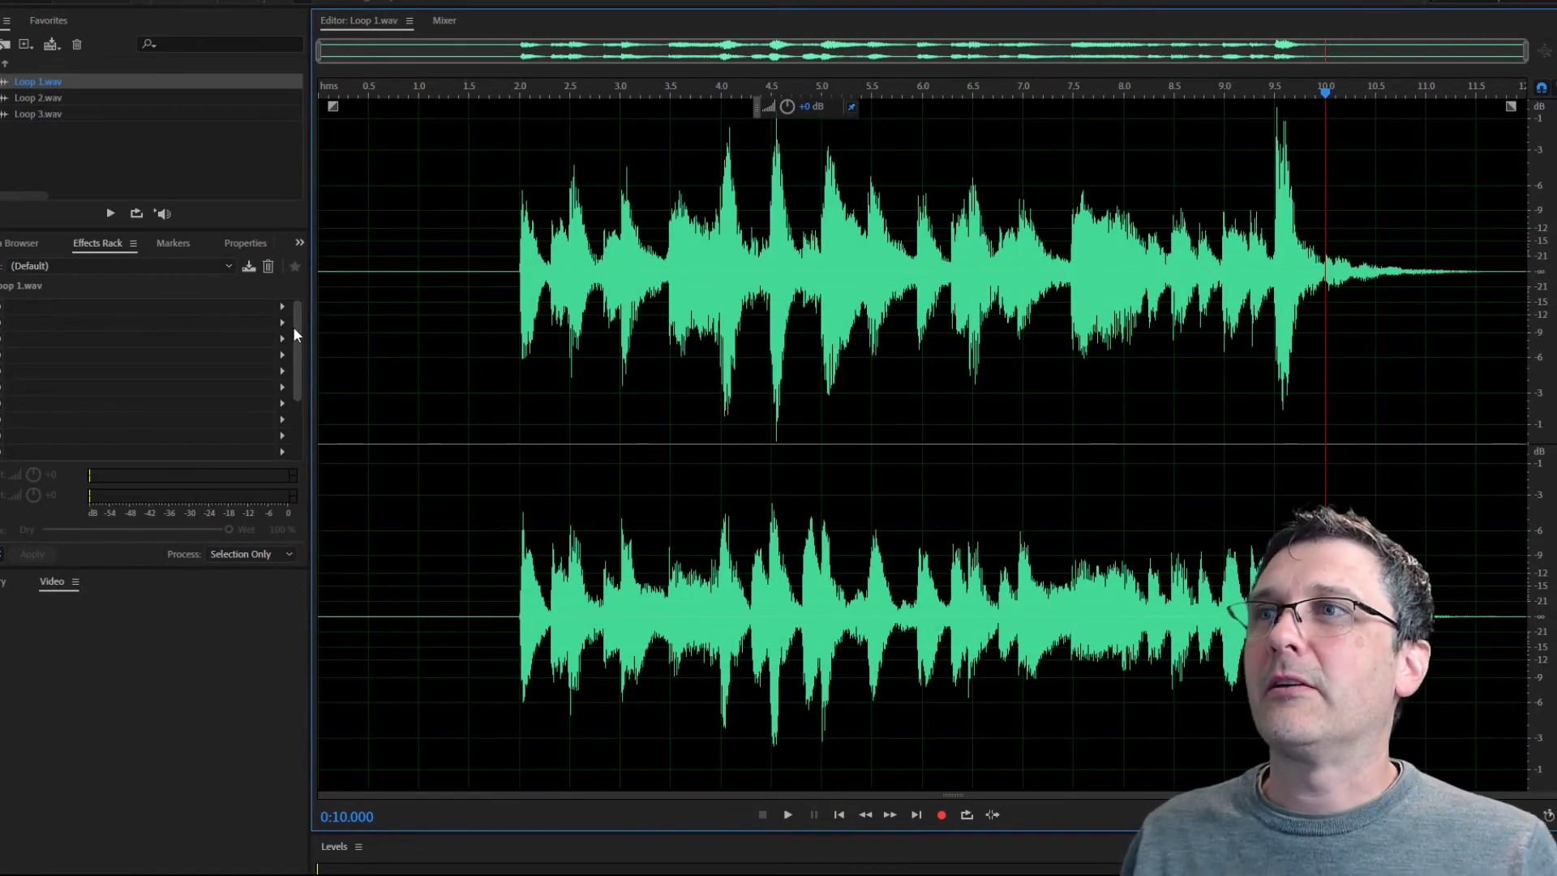
# Step: Switch to Adobe Audition, play Loop 1.wav from near its start and add a marker at the first note, about 2 seconds in
pyautogui.click(334, 305)
pyautogui.press('space')
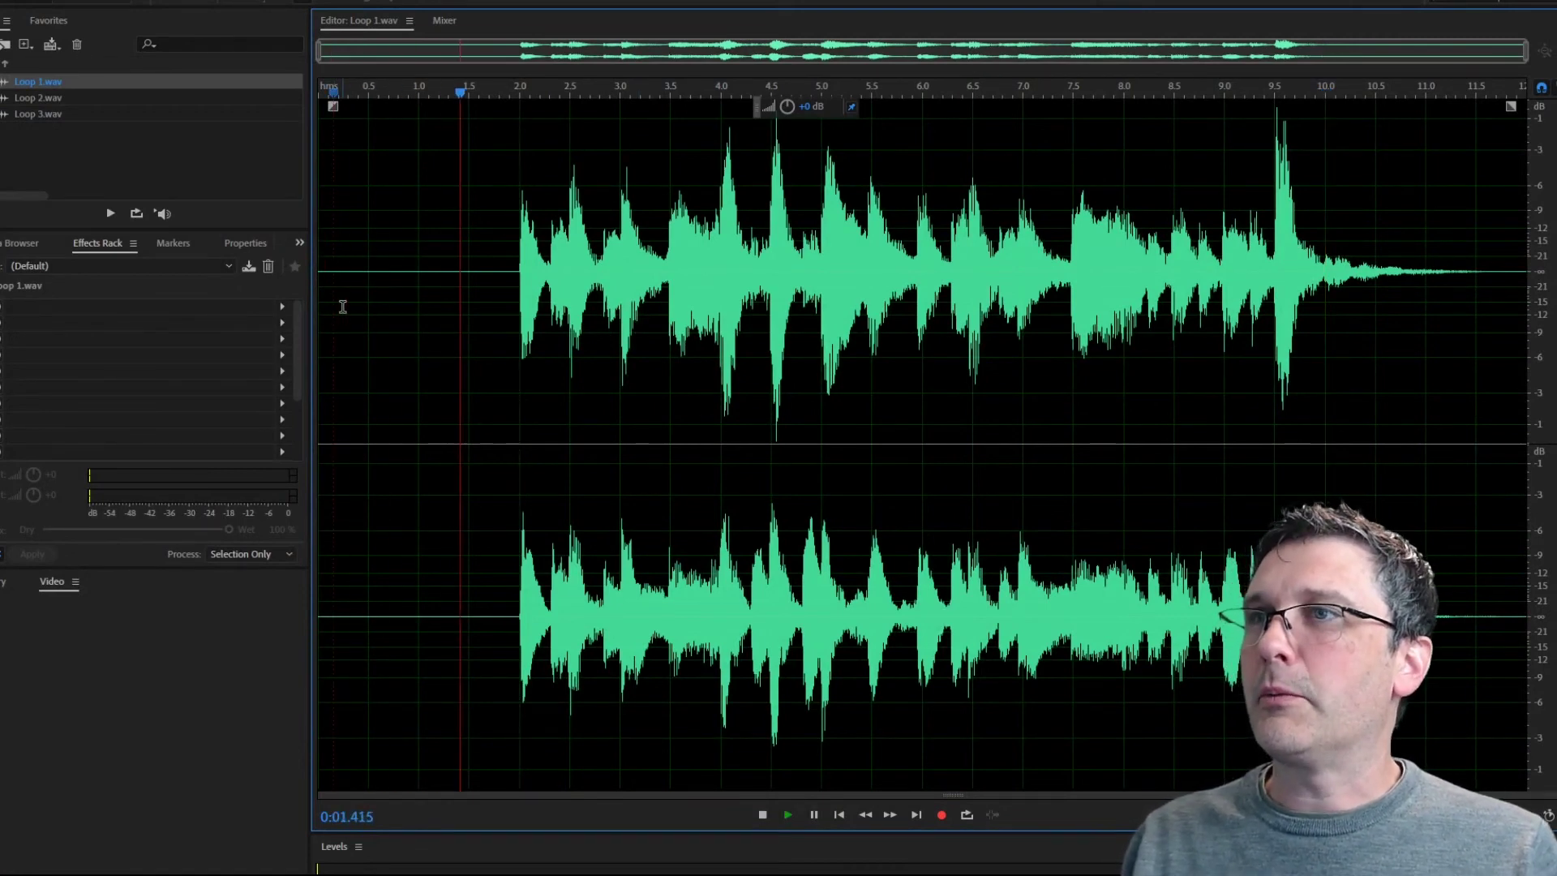
pyautogui.press('m')
pyautogui.press('space')
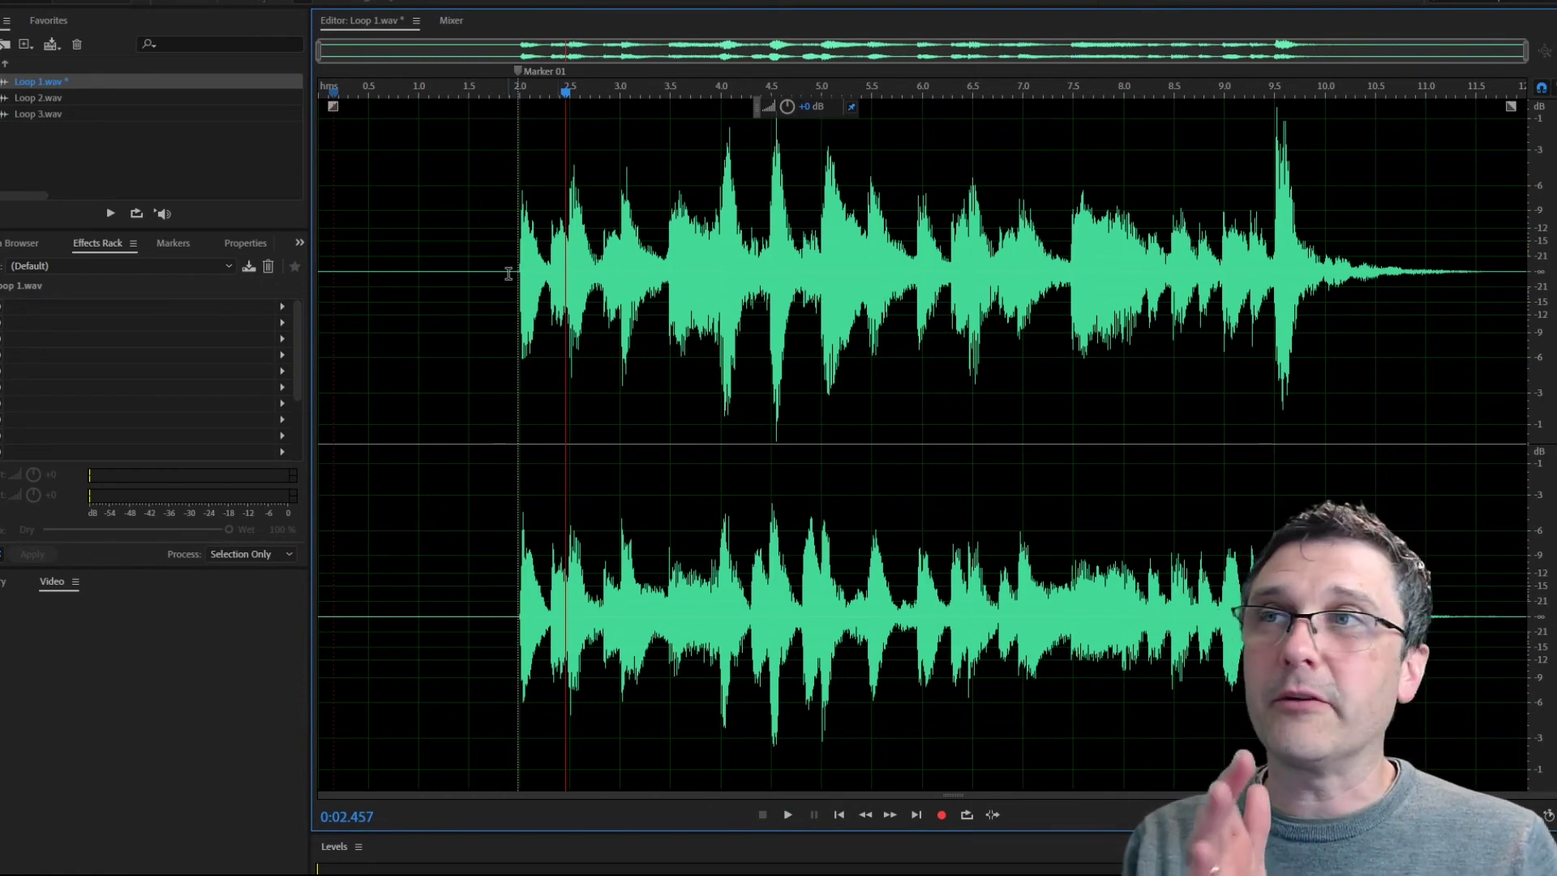
# Step: Play Loop 1.wav from about 7 seconds and add a marker where the musical phrase ends, at about 10 seconds
pyautogui.click(1014, 316)
pyautogui.press('space')
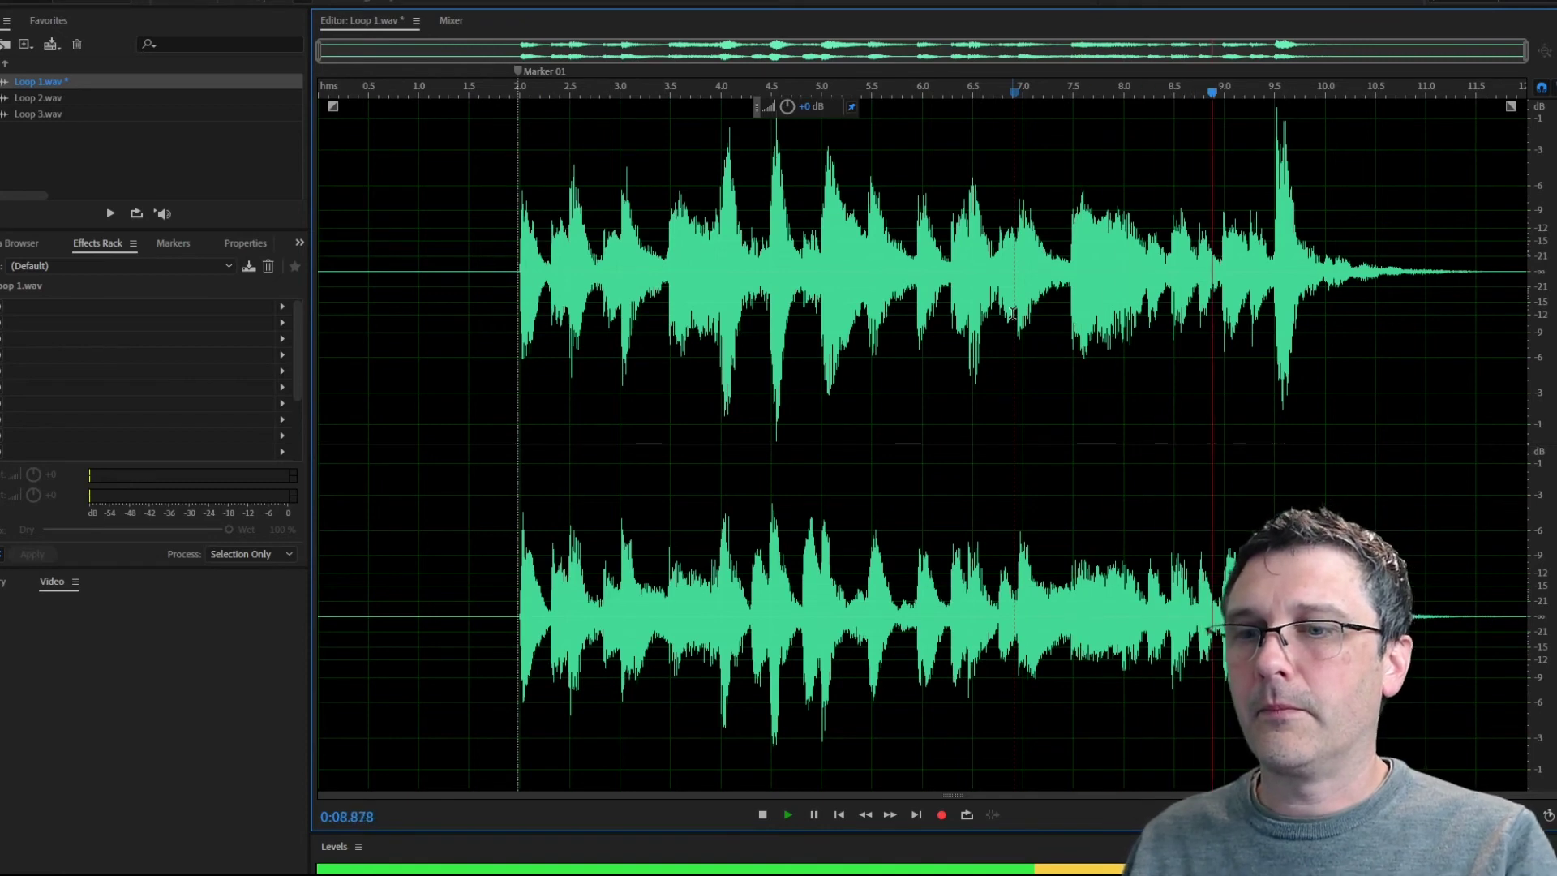
pyautogui.press('m')
pyautogui.press('space')
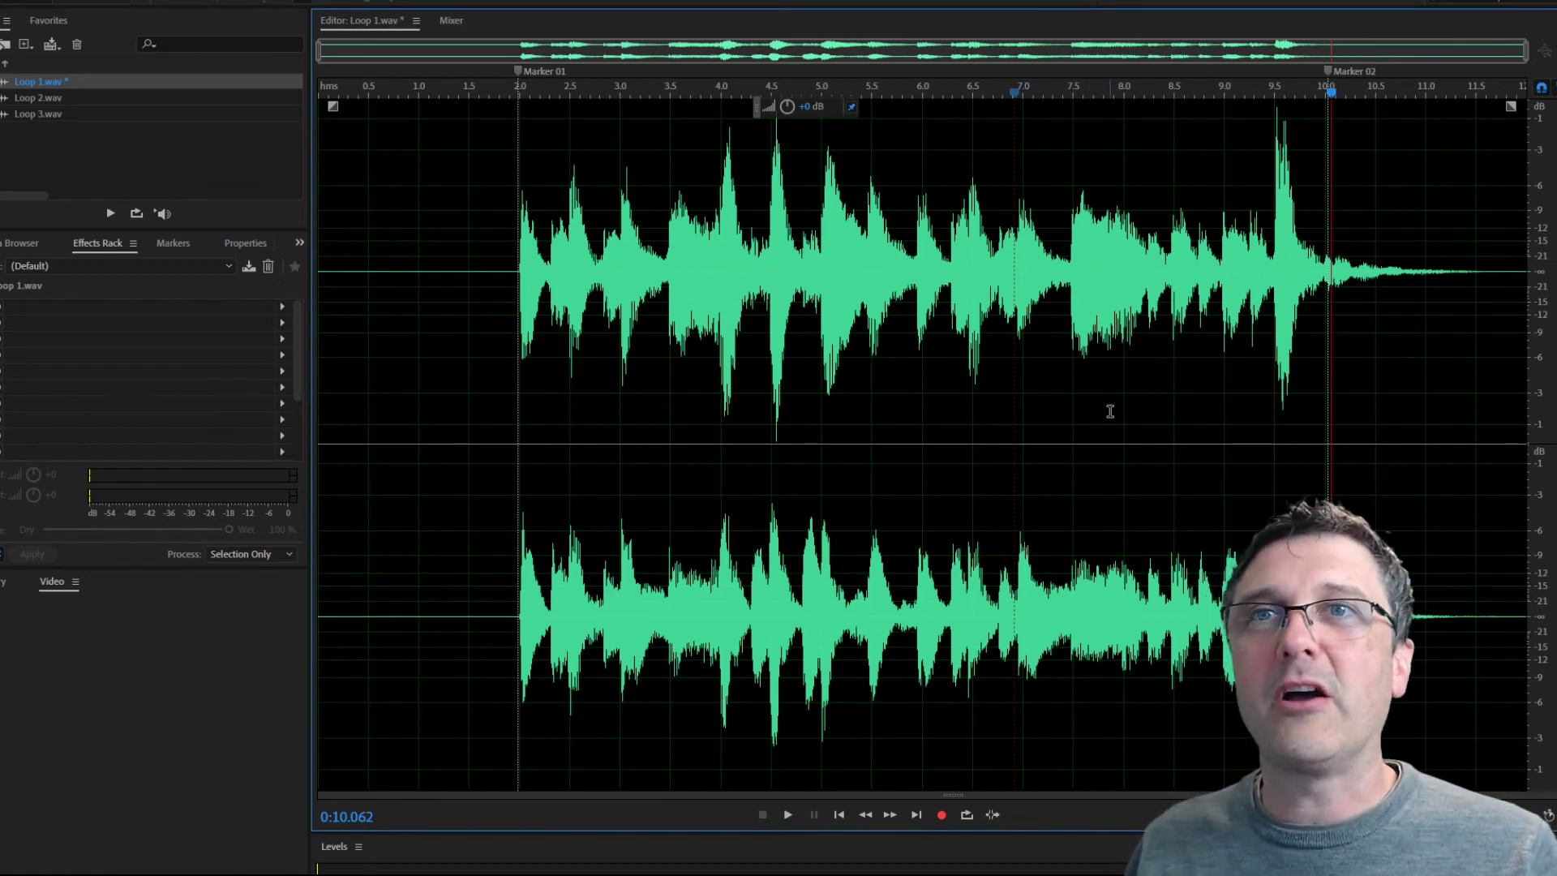
# Step: Select the audio in Loop 1.wav between the two markers, from about 10 seconds back to about 2 seconds
pyautogui.click(1360, 273)
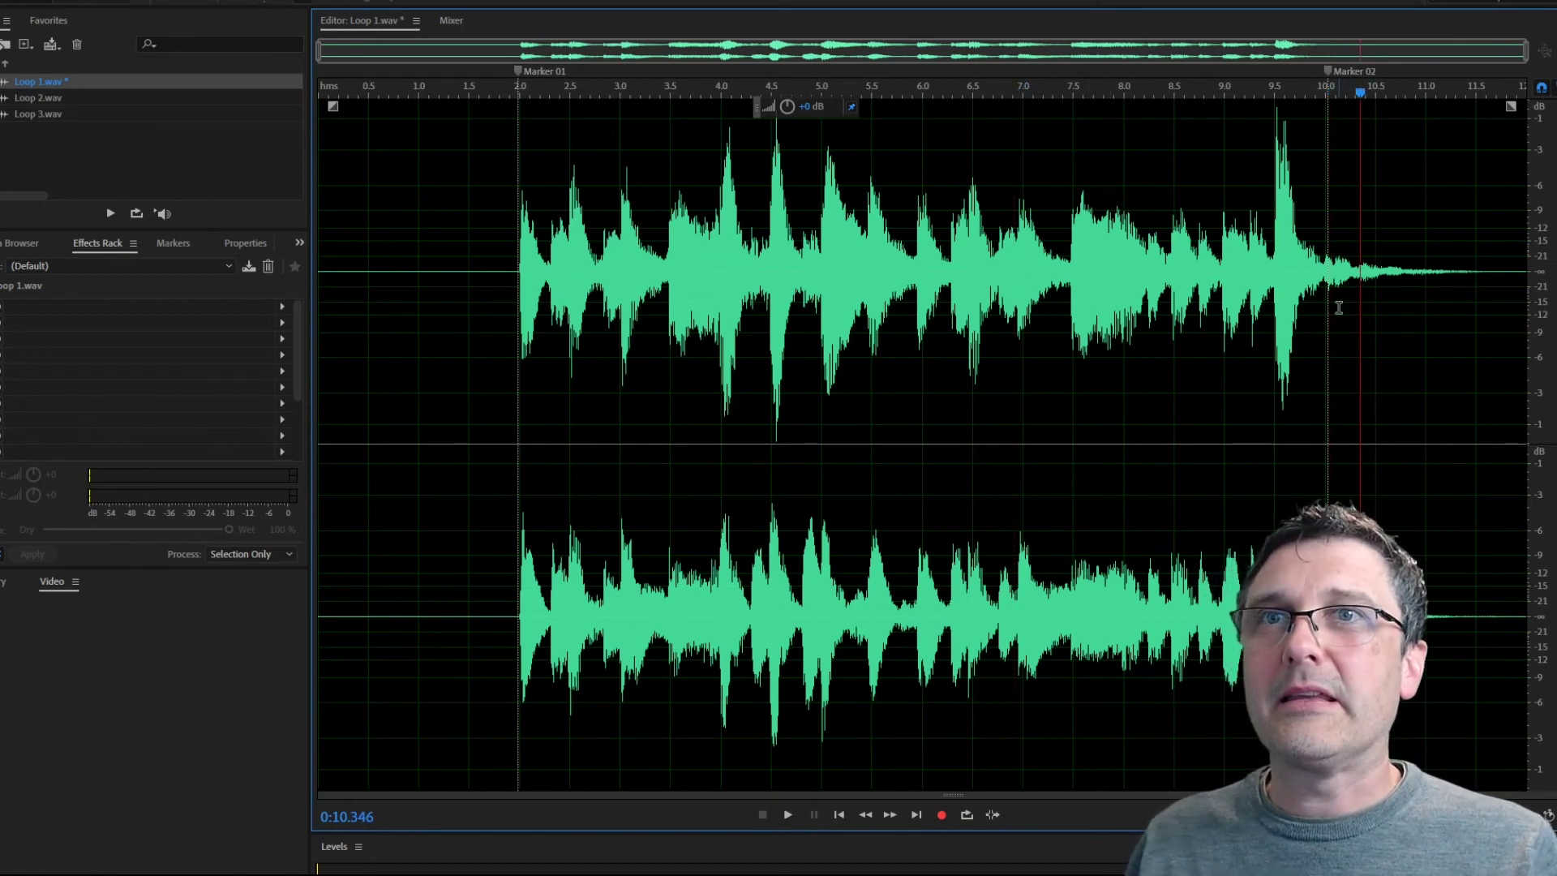
pyautogui.moveTo(1327, 306); pyautogui.dragTo(516, 313)
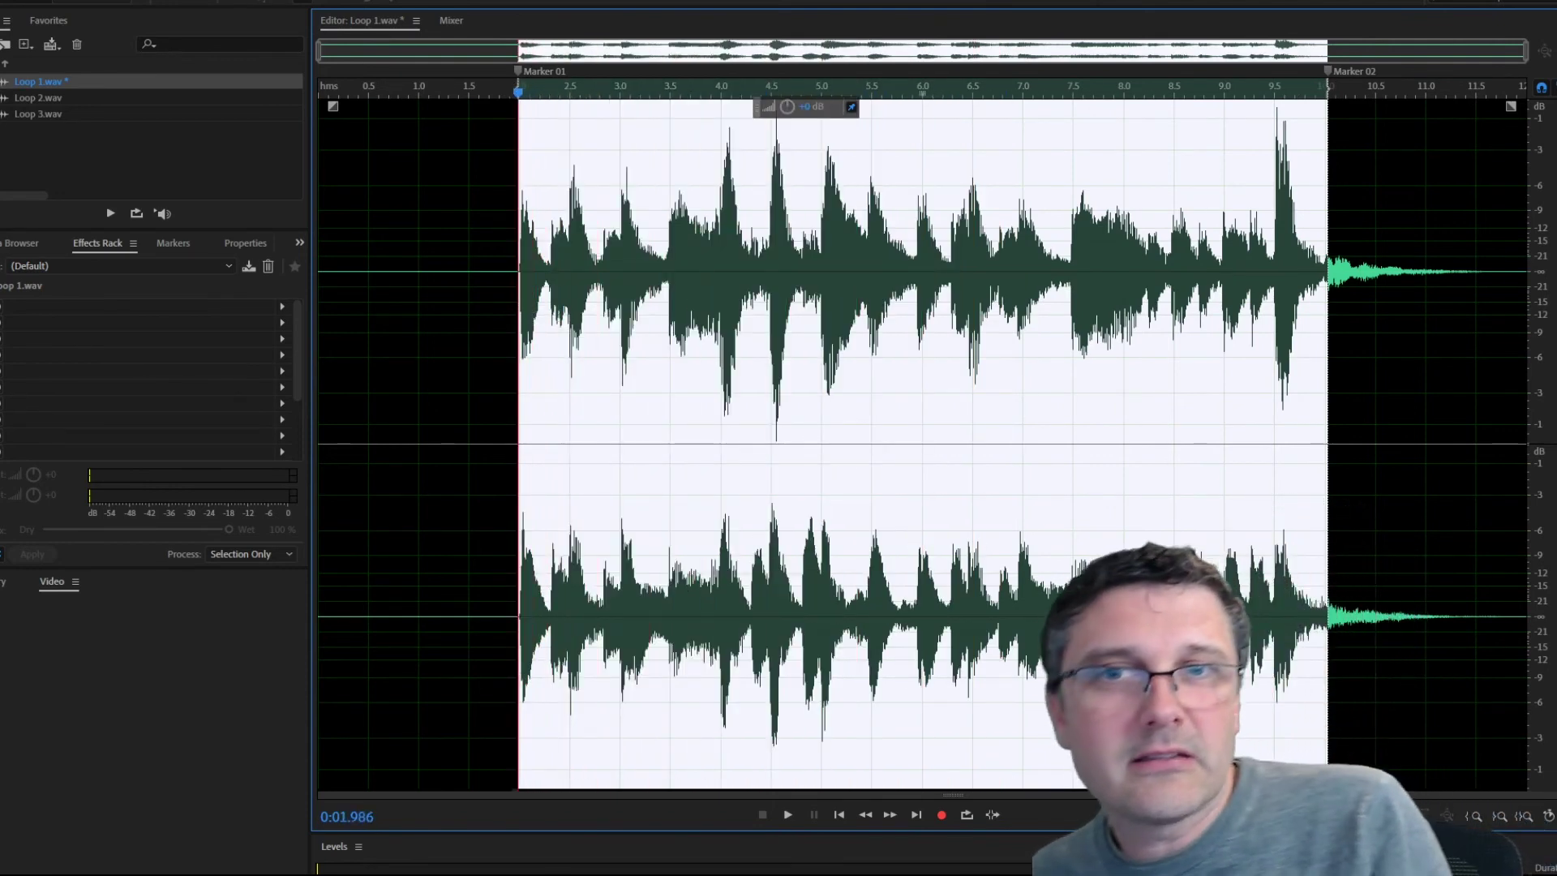
pyautogui.click(1208, 406)
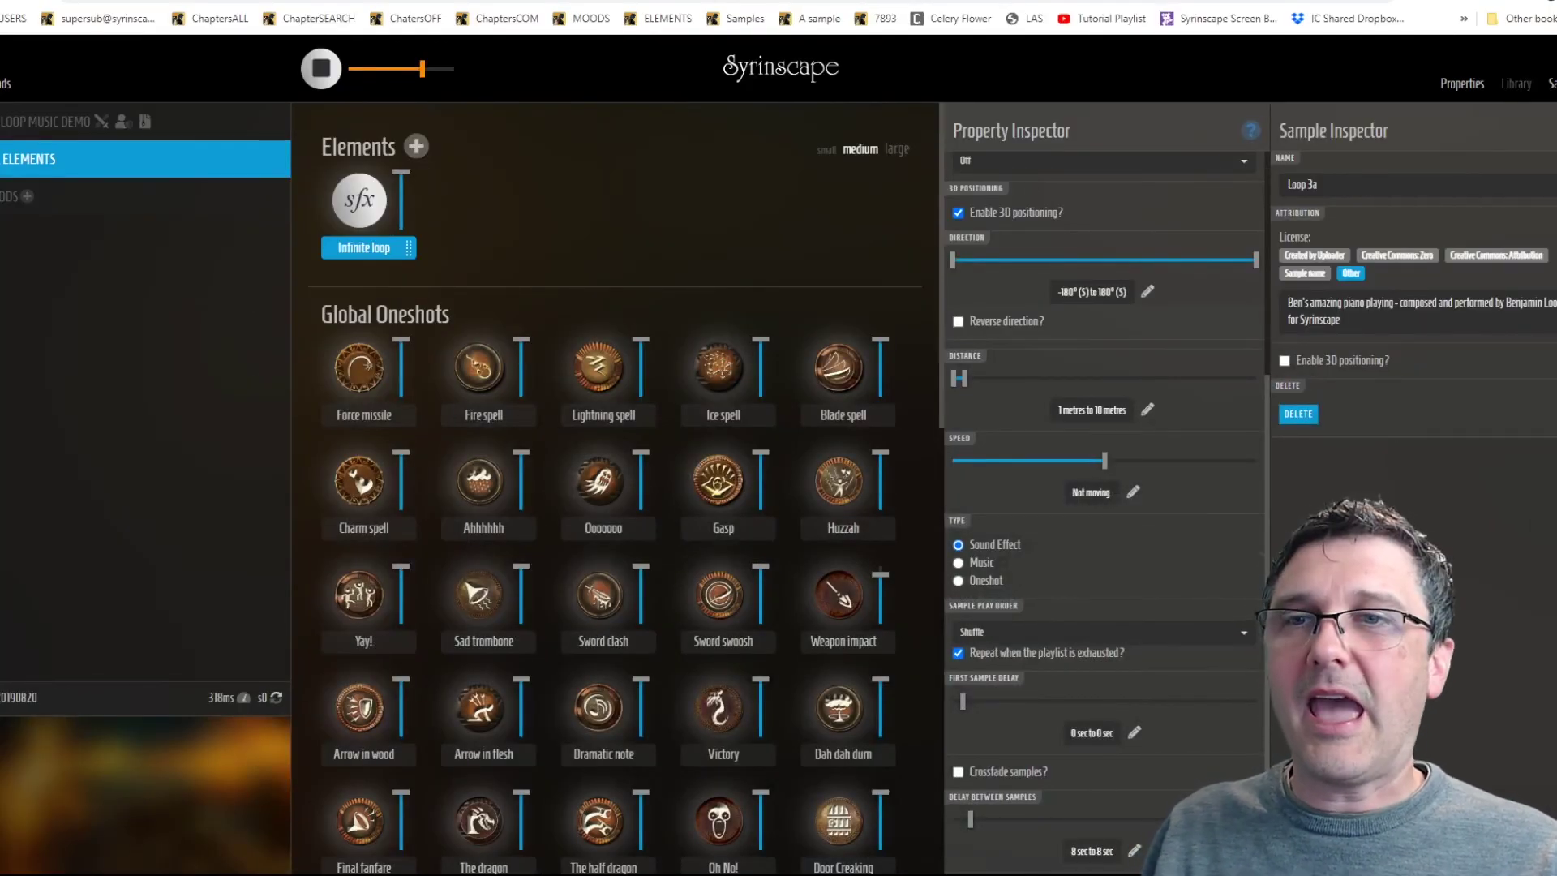
# Step: Switch back to Syrinscape, review the Infinite loop element's property settings and play the element
pyautogui.scroll(3, 1098, 406)
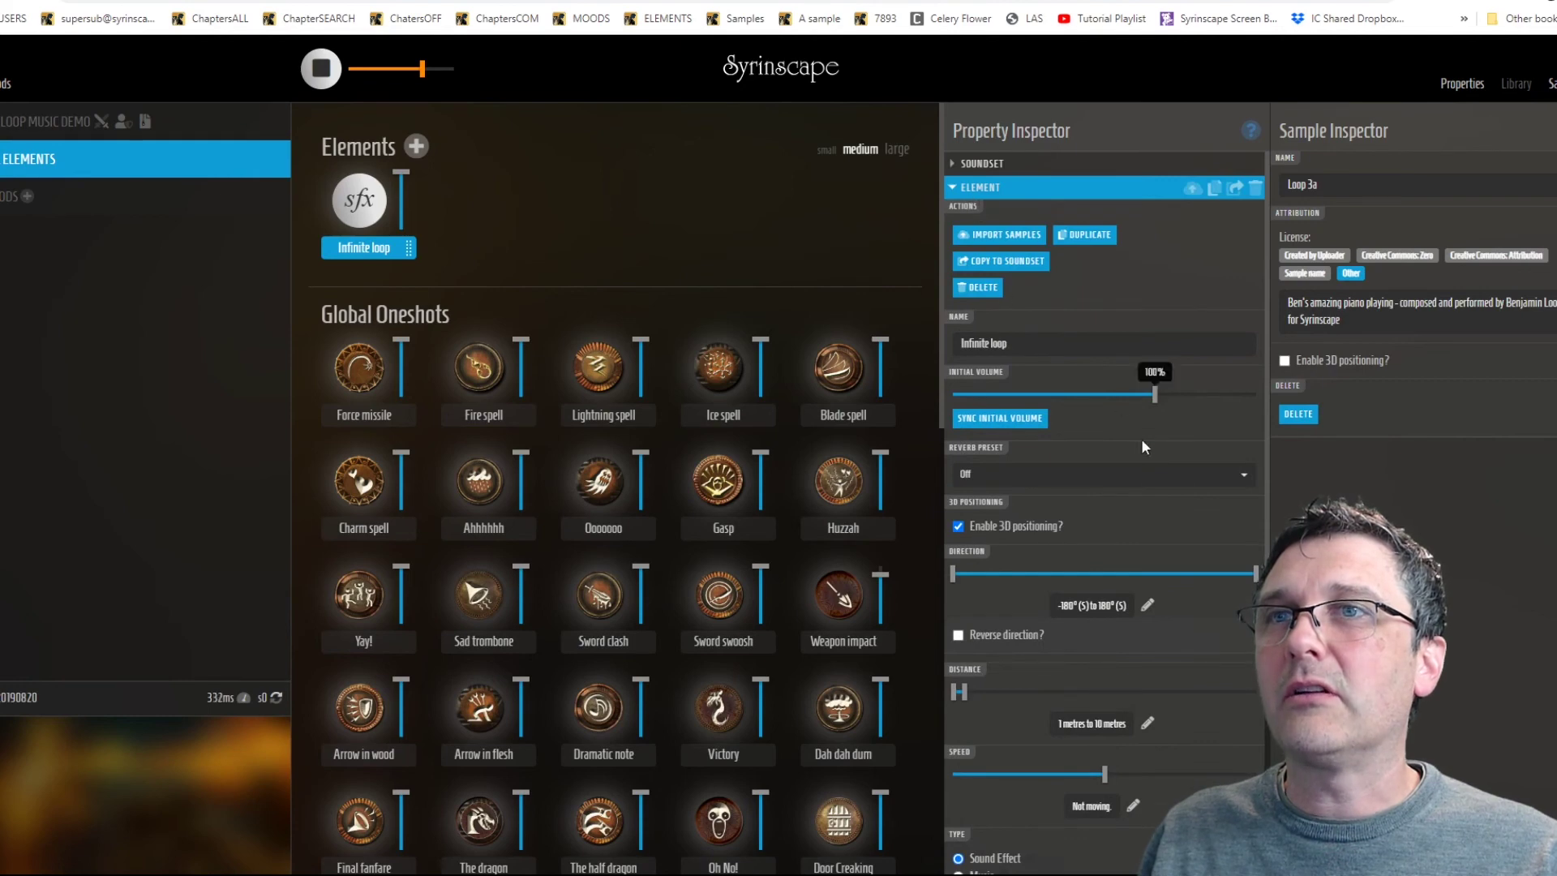
pyautogui.scroll(-3, 1152, 469)
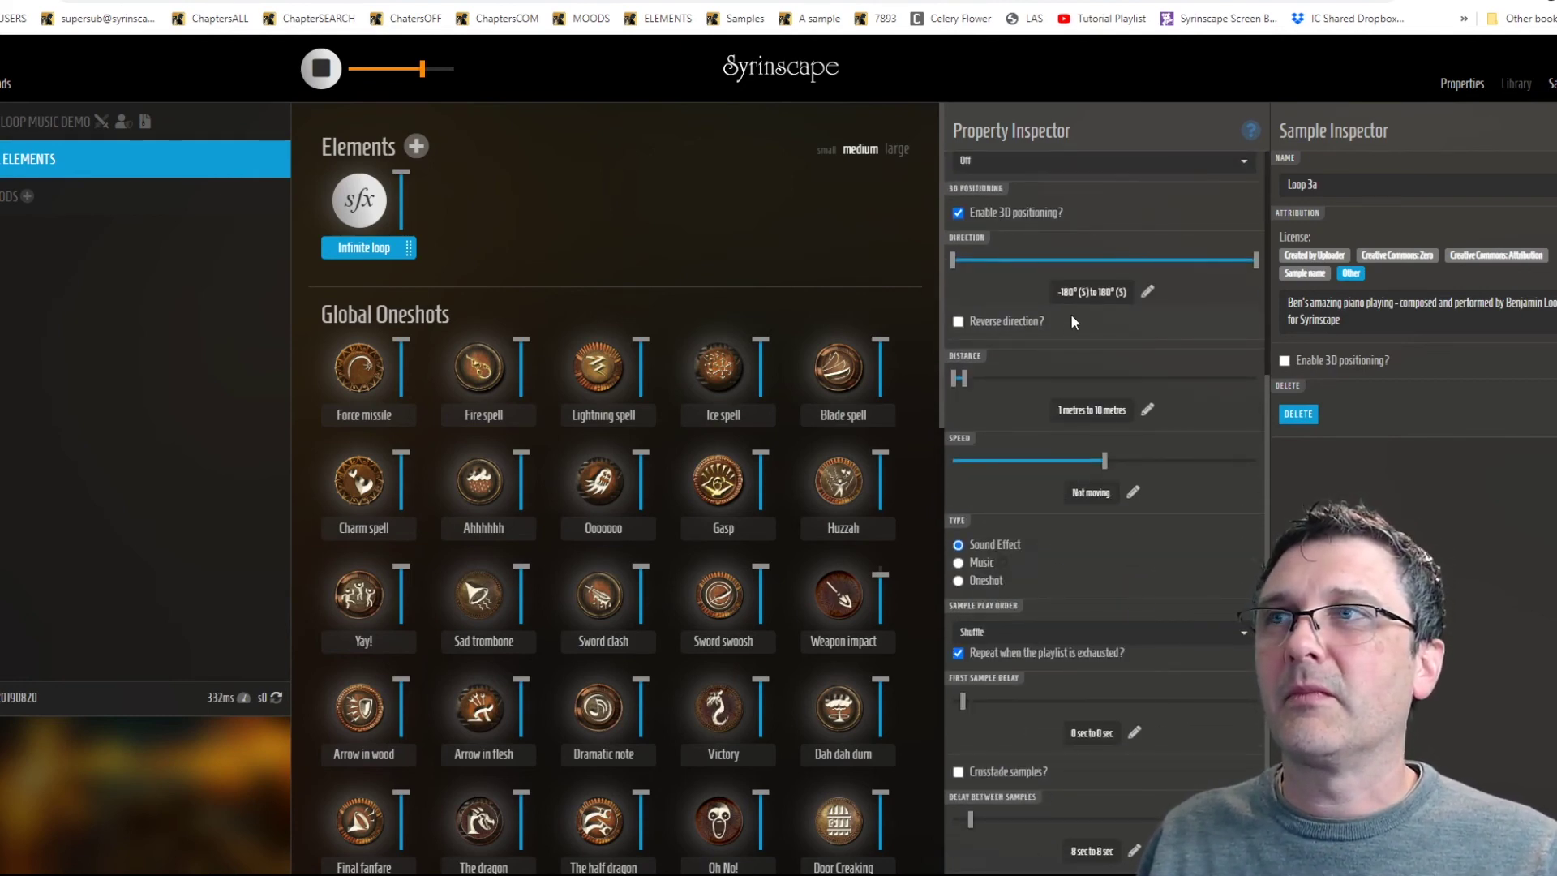
pyautogui.scroll(3, 1067, 421)
pyautogui.scroll(1, 1067, 420)
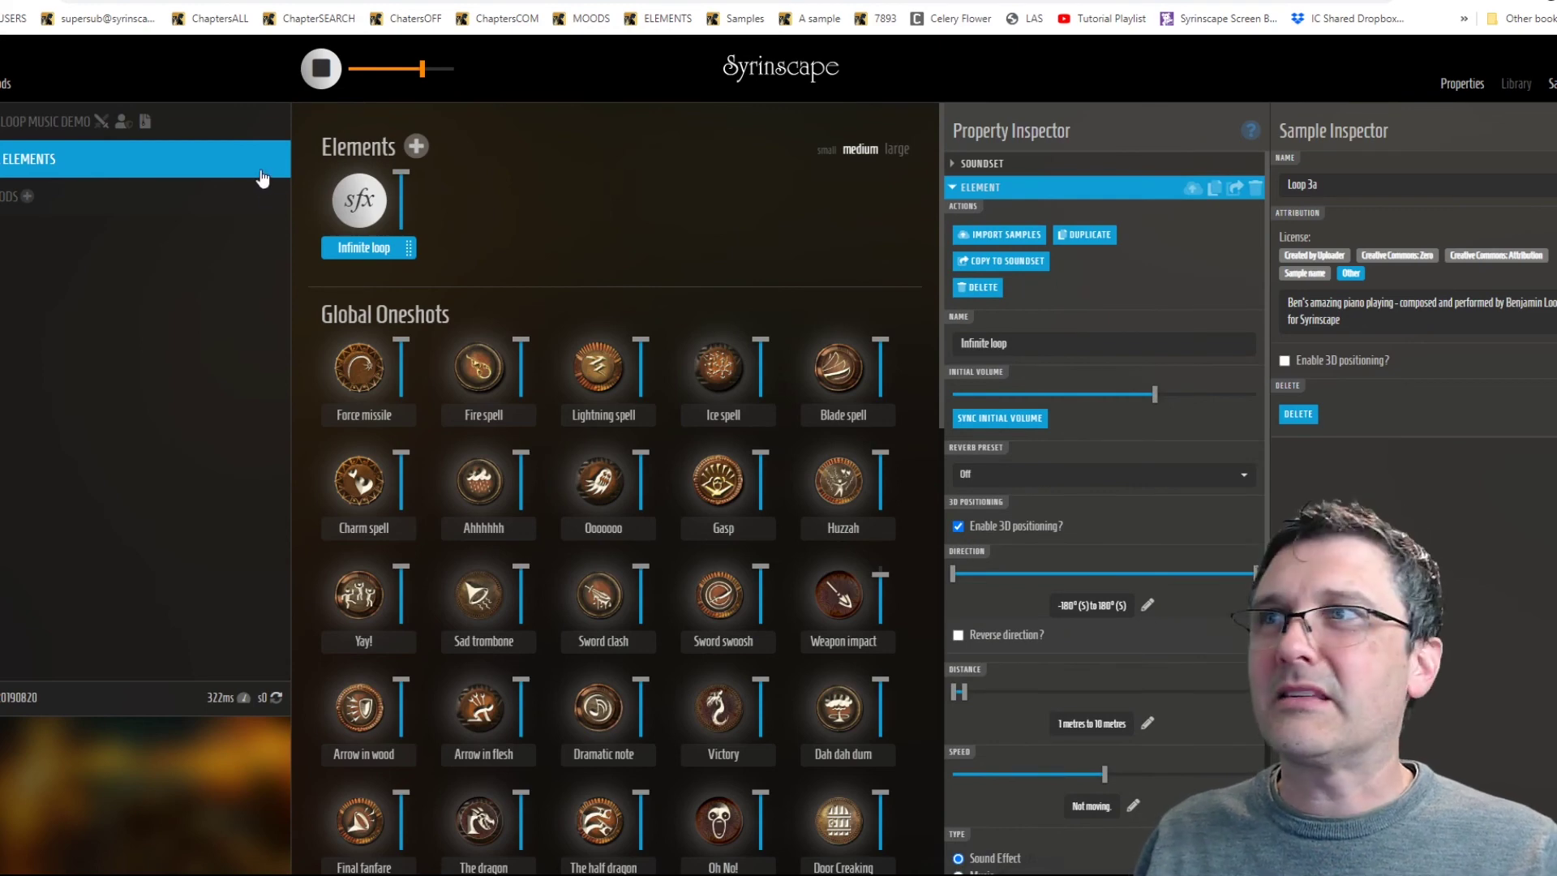
pyautogui.click(361, 210)
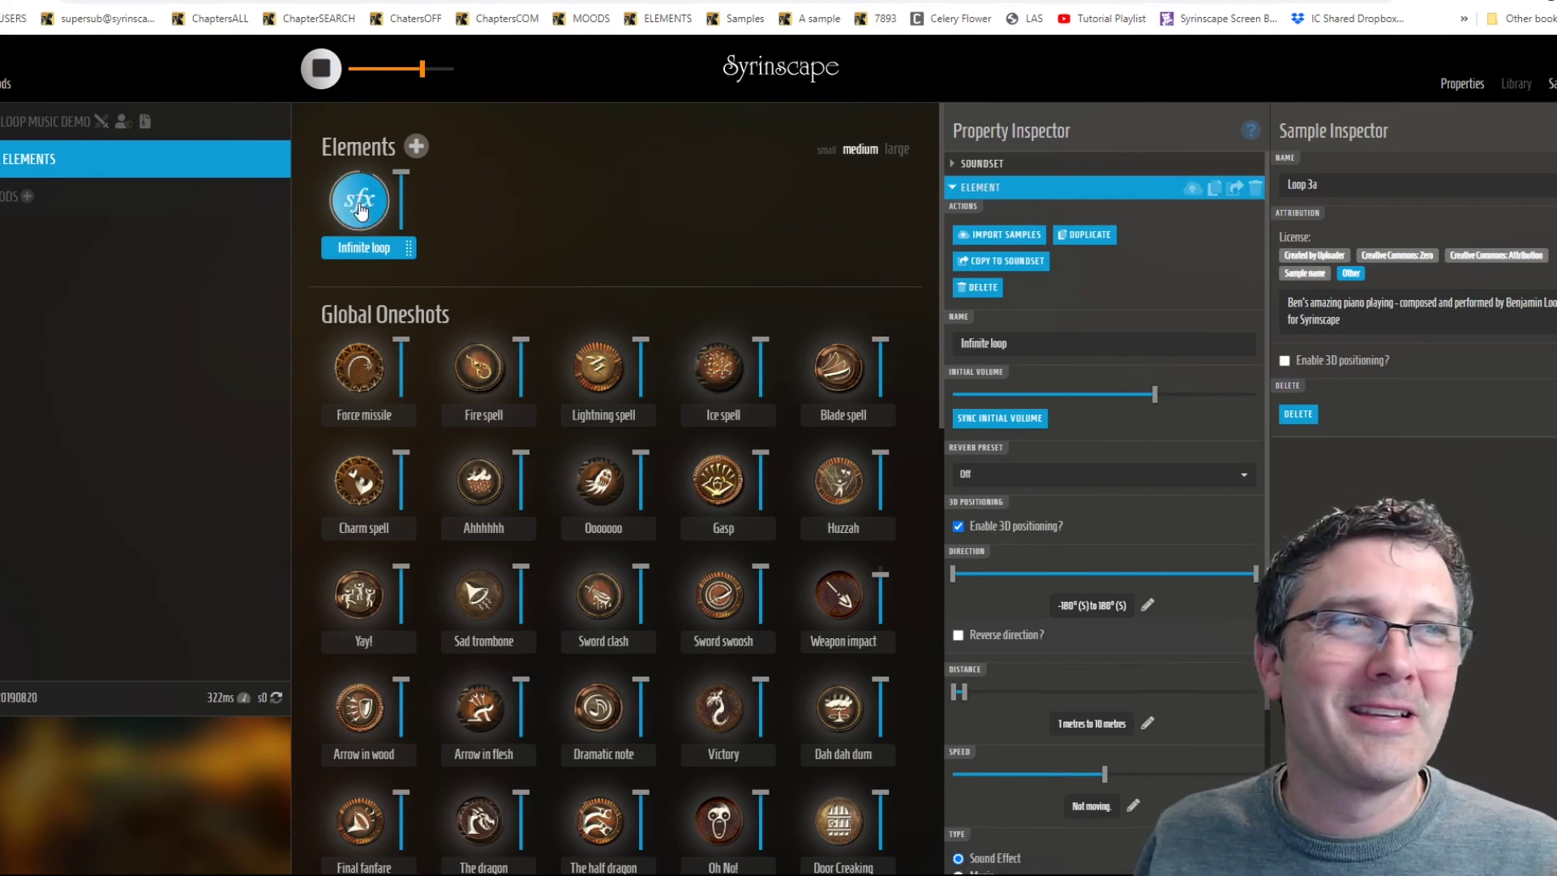